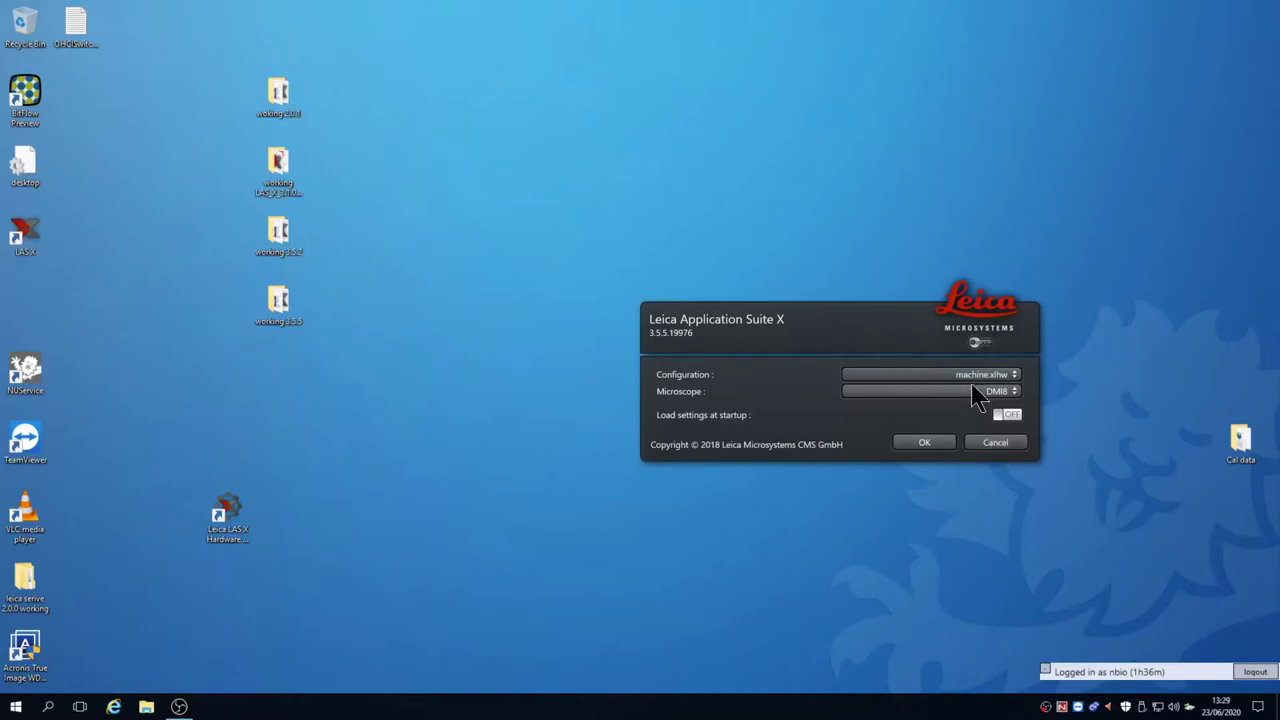
Confirm the startup configuration so LAS X initializes with the ACS APO 63x objective
left_click(924, 446)
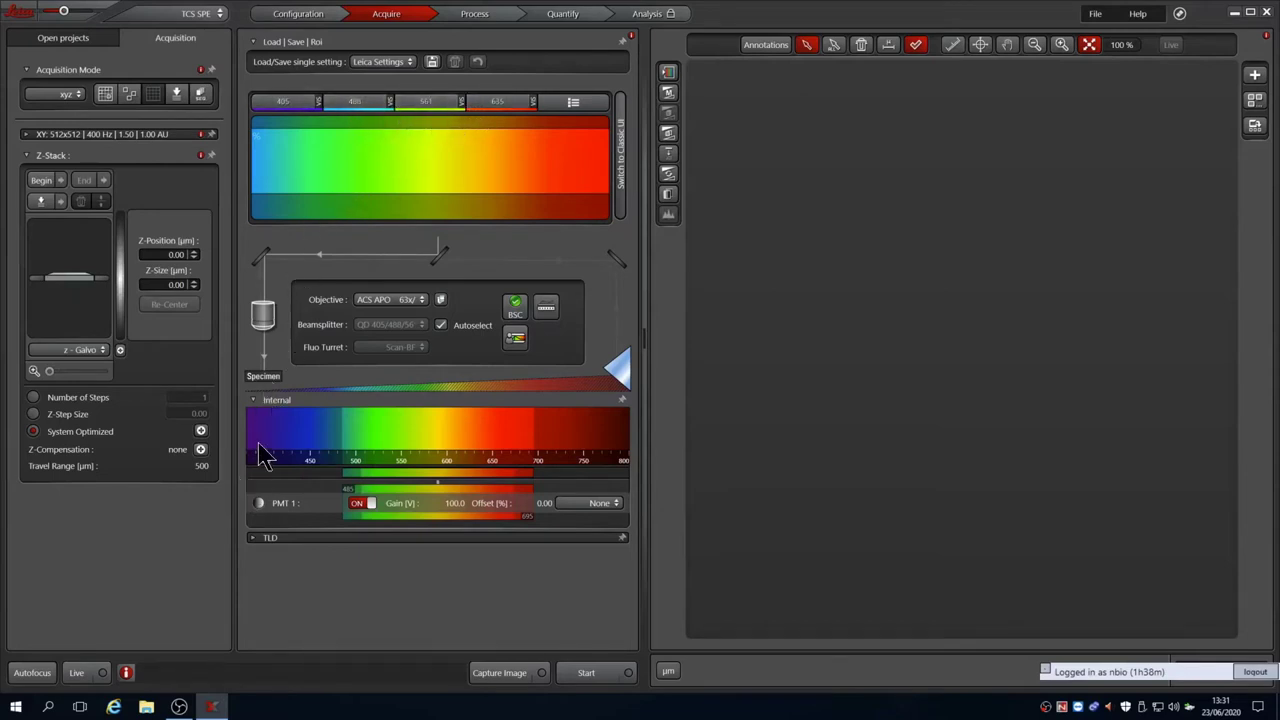
Expand the TLD transmitted-light detector settings and bring up the Dye Assistant
left_click(252, 538)
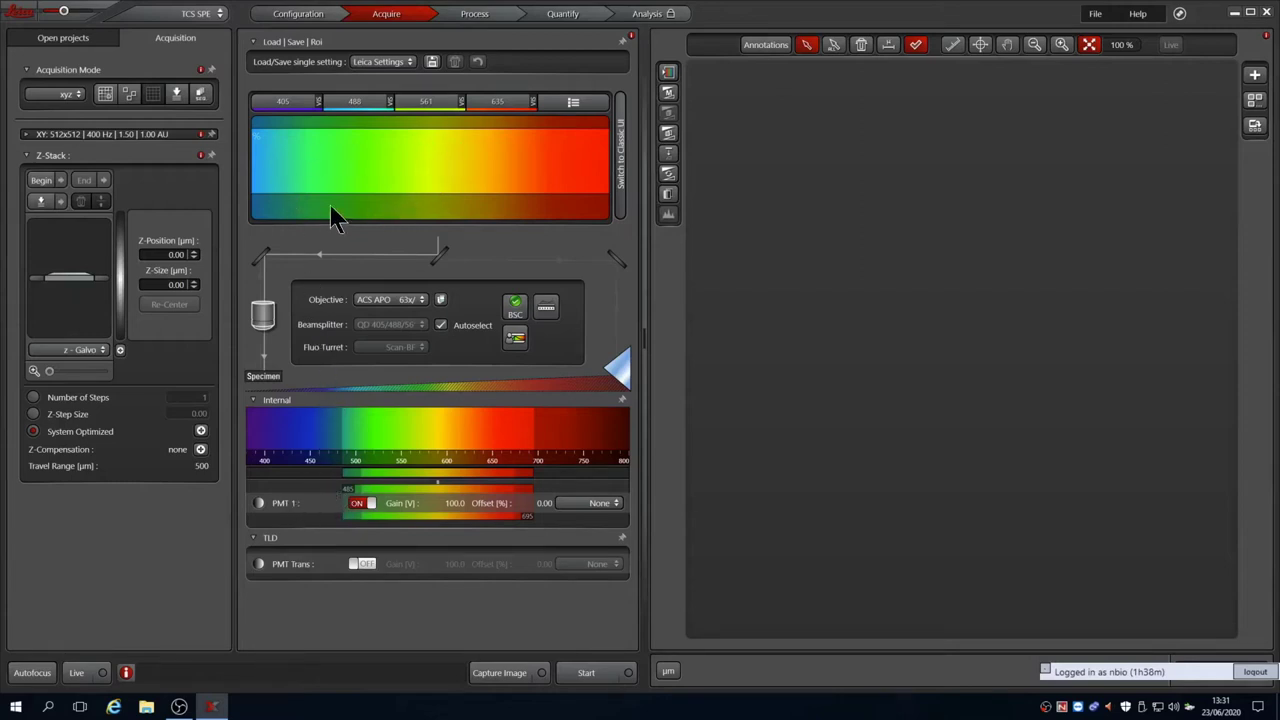
left_click(514, 344)
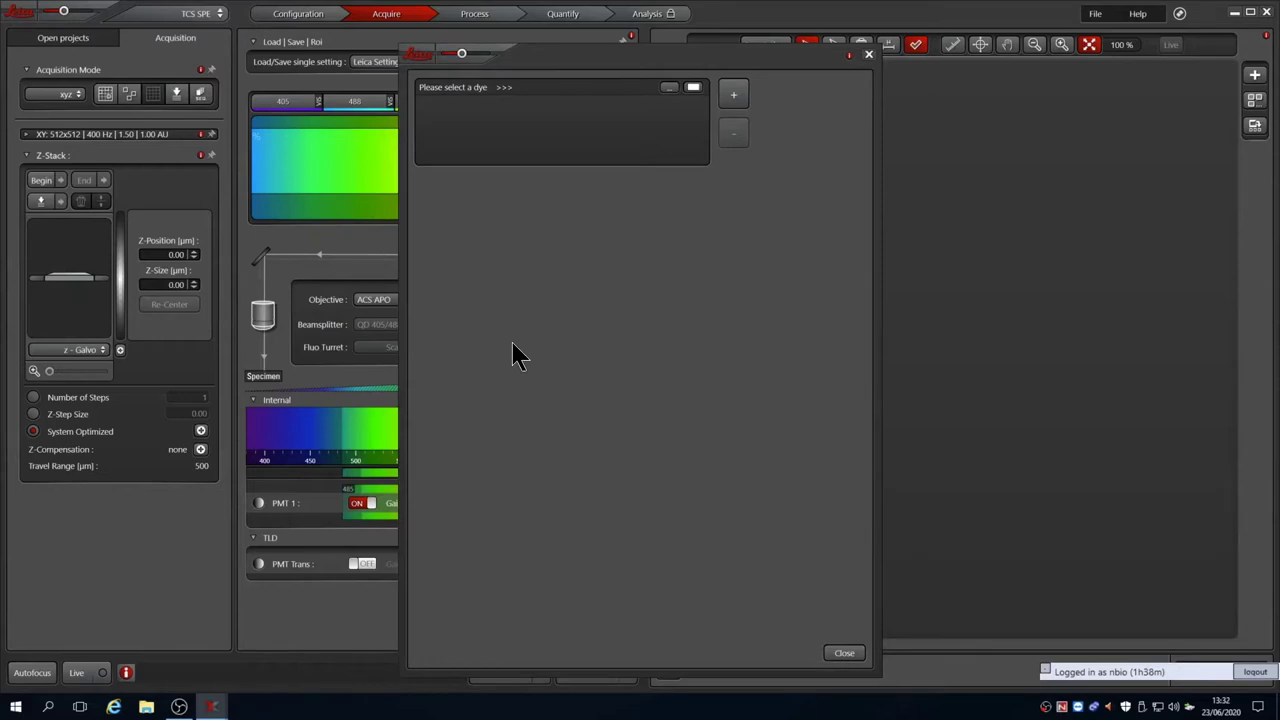
Choose ALEXA 488 and ALEXA 594, apply them, and switch on the 488 and 561 nm lasers
left_click(662, 90)
left_click(684, 160)
left_click(678, 142)
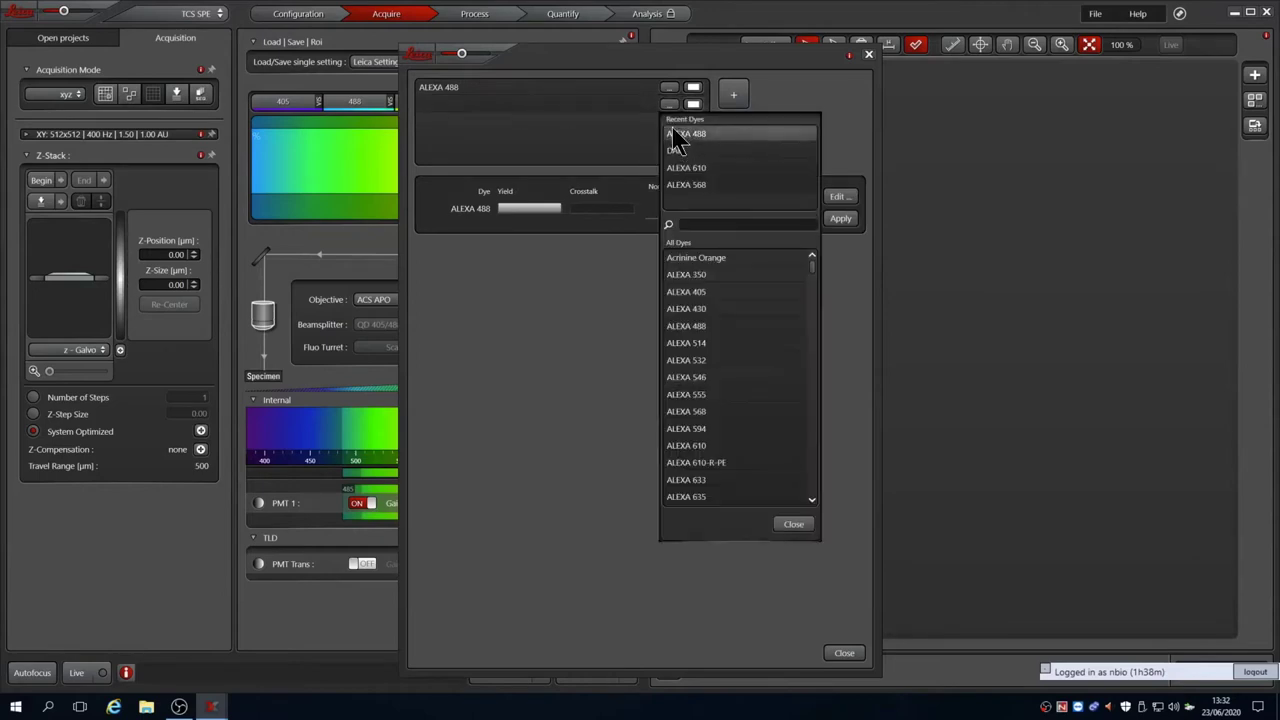
left_click(690, 430)
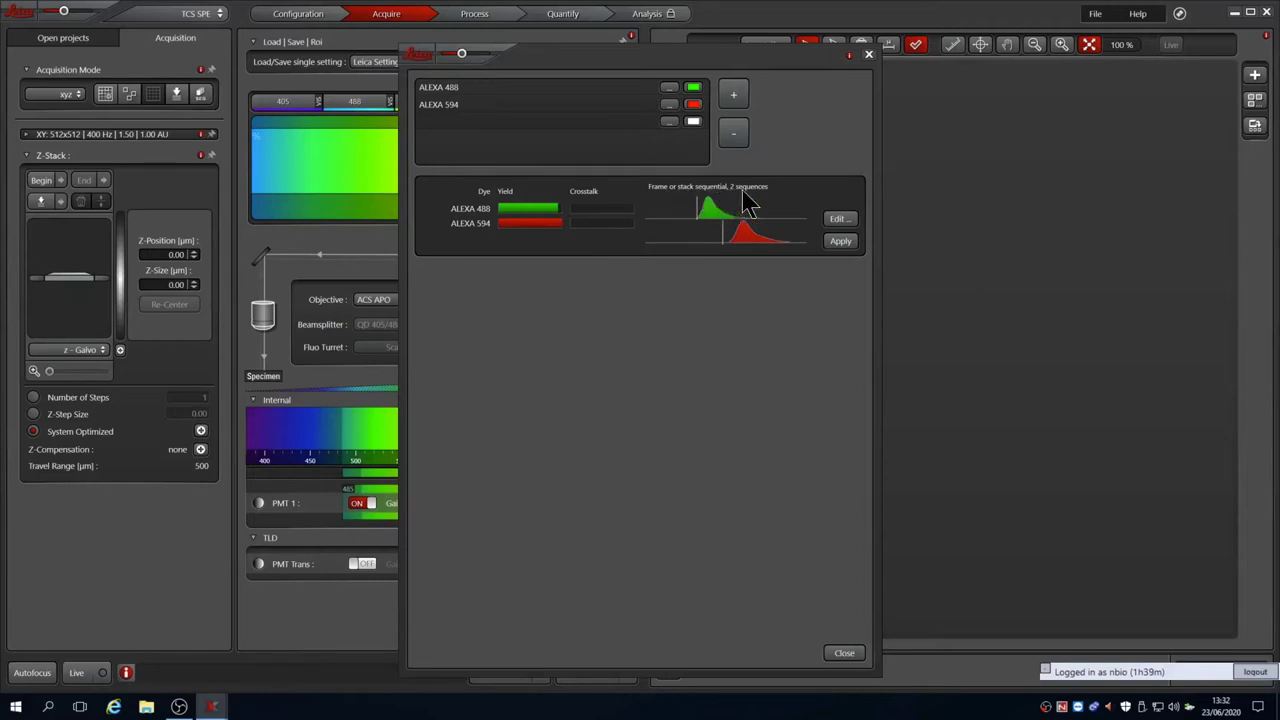
left_click(838, 241)
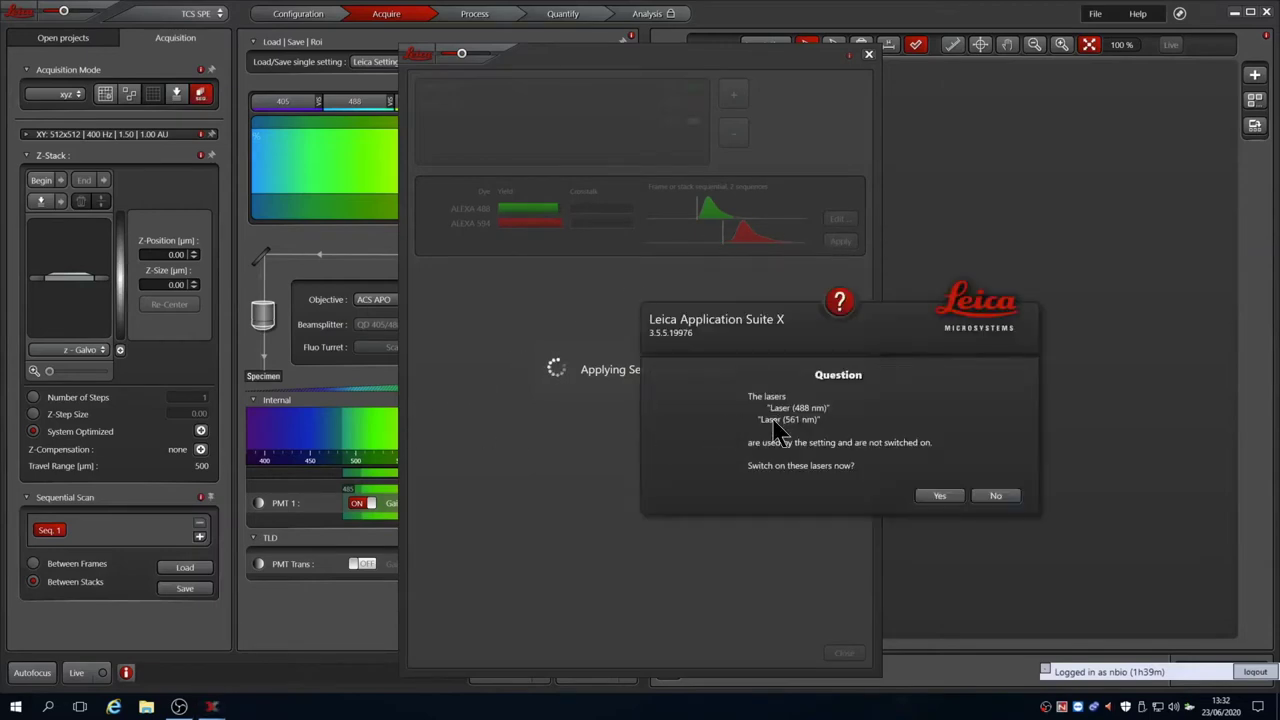
left_click(935, 496)
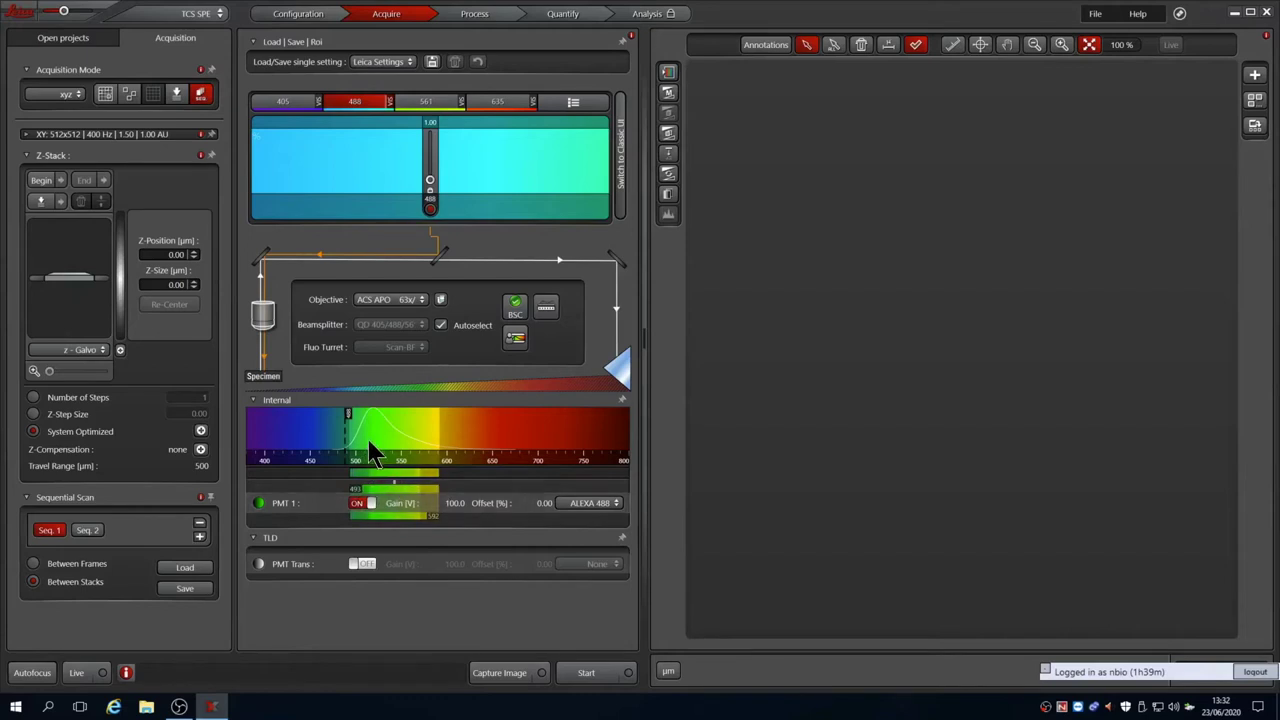
Show the Seq. 2 settings: 561 nm laser with ALEXA 594 on PMT 1
left_click(87, 532)
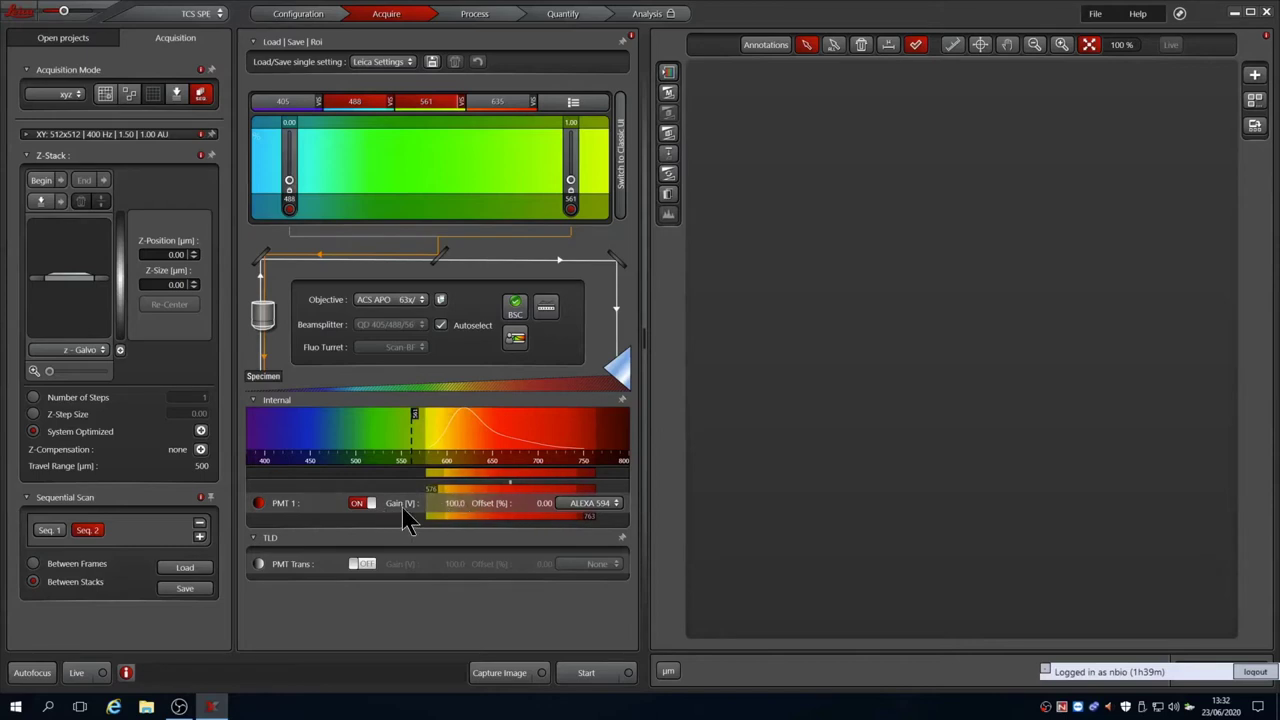
mouse_move(457, 514)
Keep the 63x oil objective, set scan speed to 600 and turn bidirectional X on
left_click(25, 135)
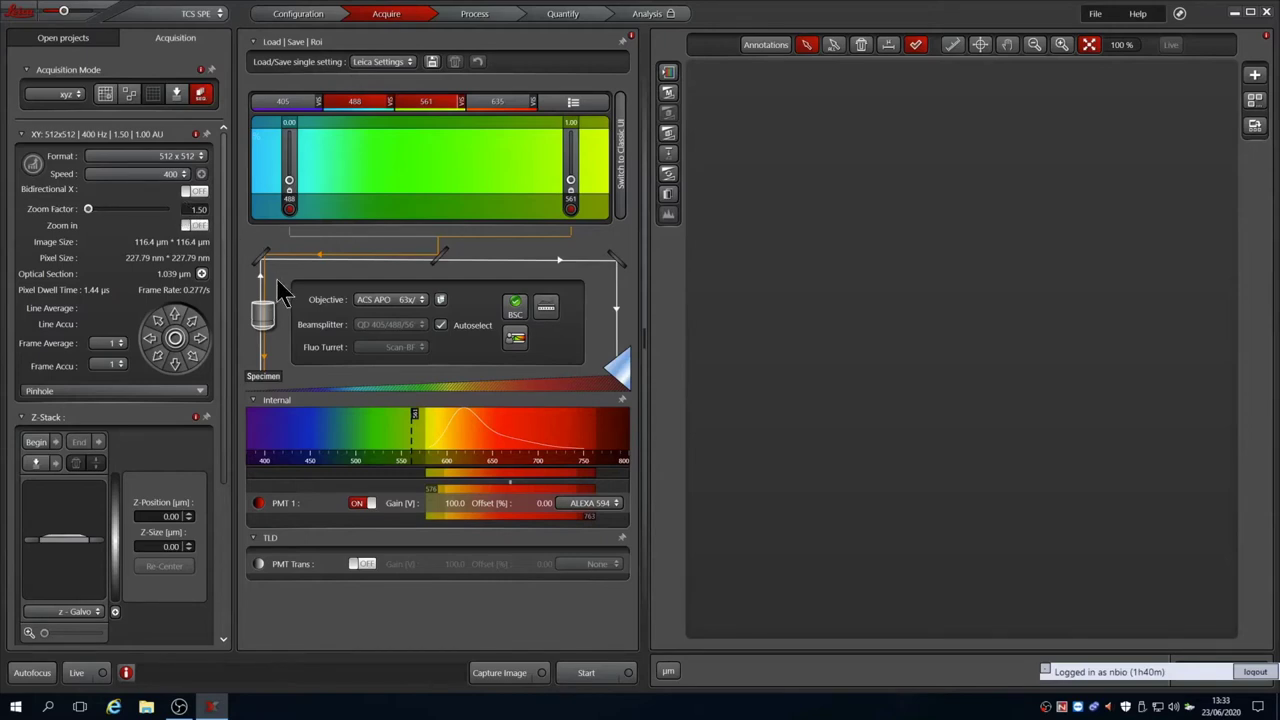
left_click(407, 311)
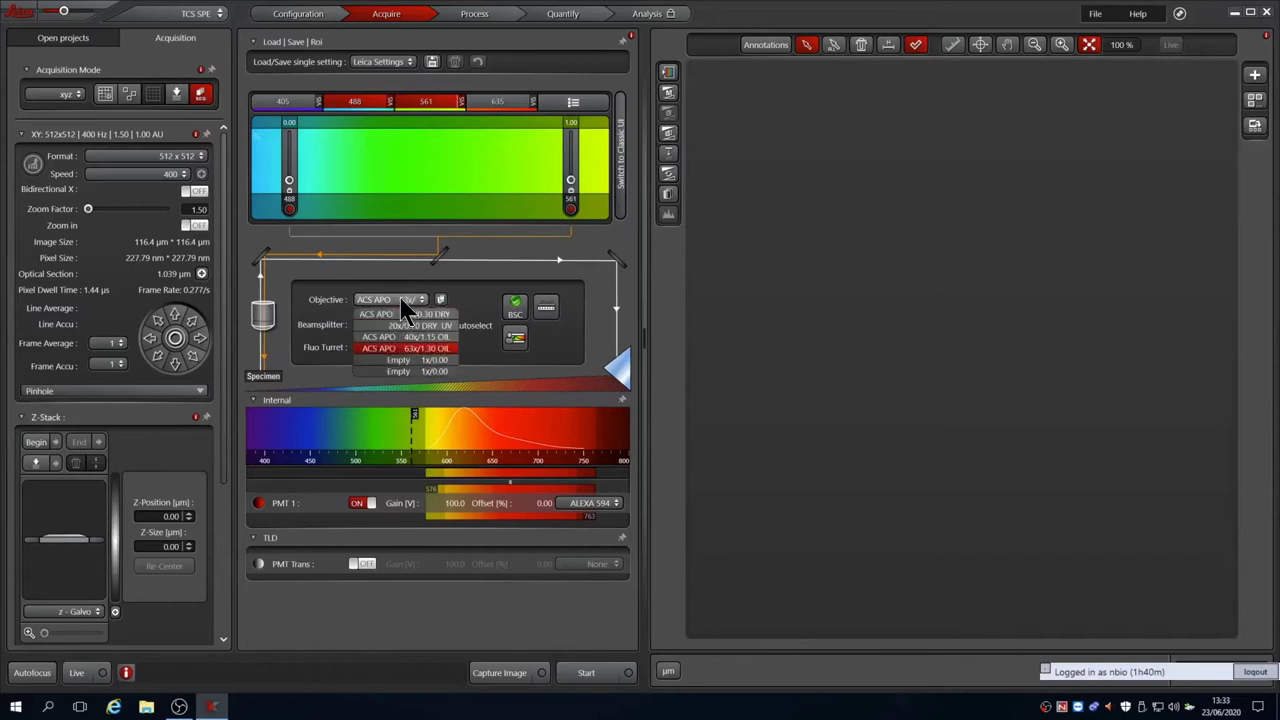
left_click(409, 304)
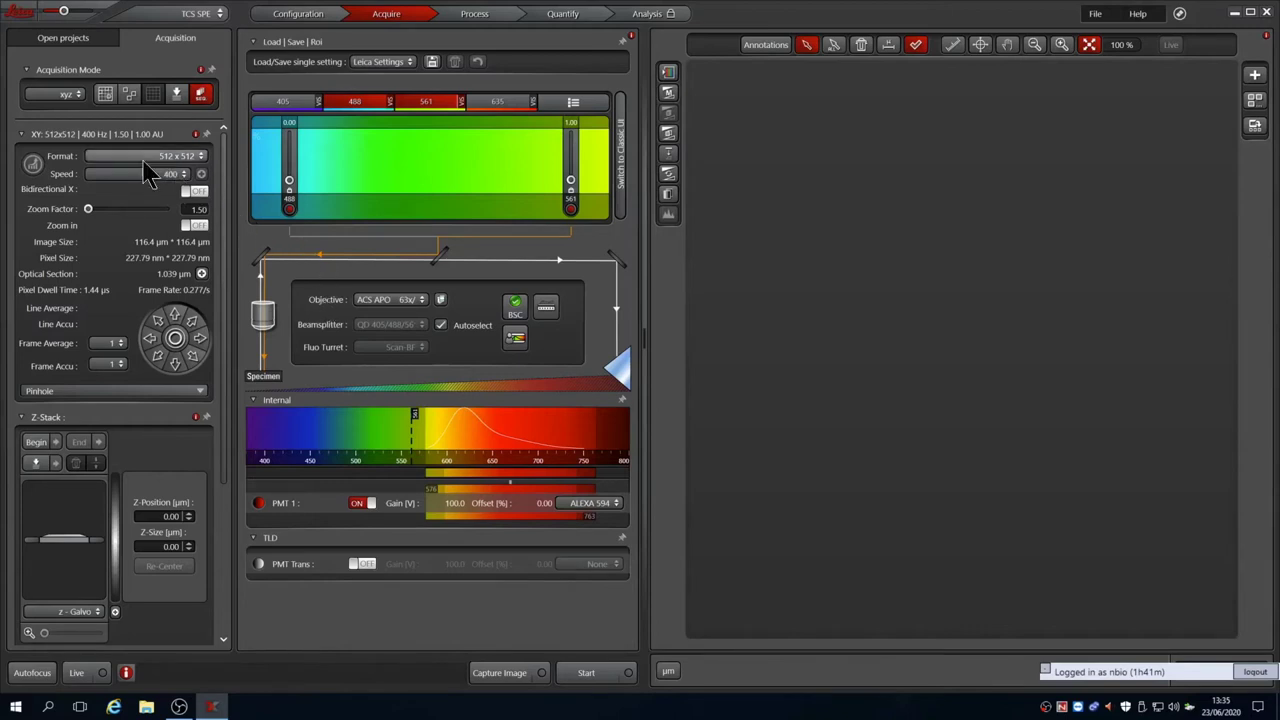
left_click(173, 178)
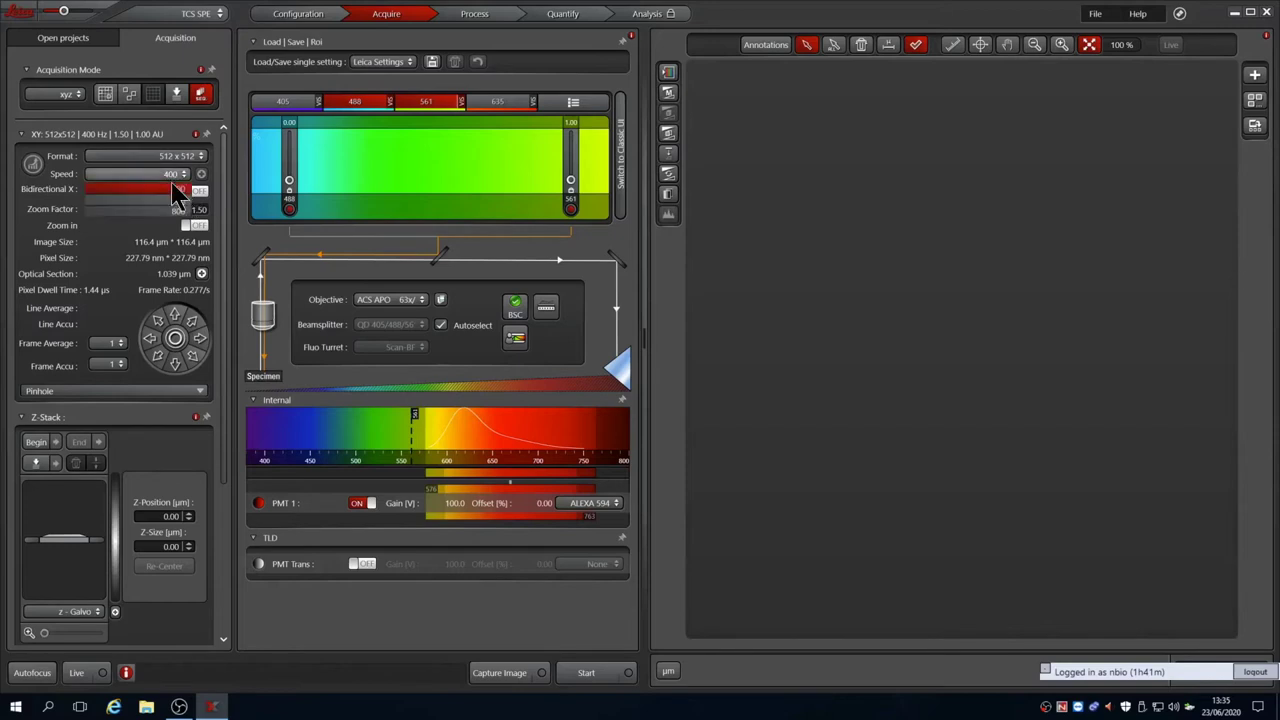
left_click(158, 200)
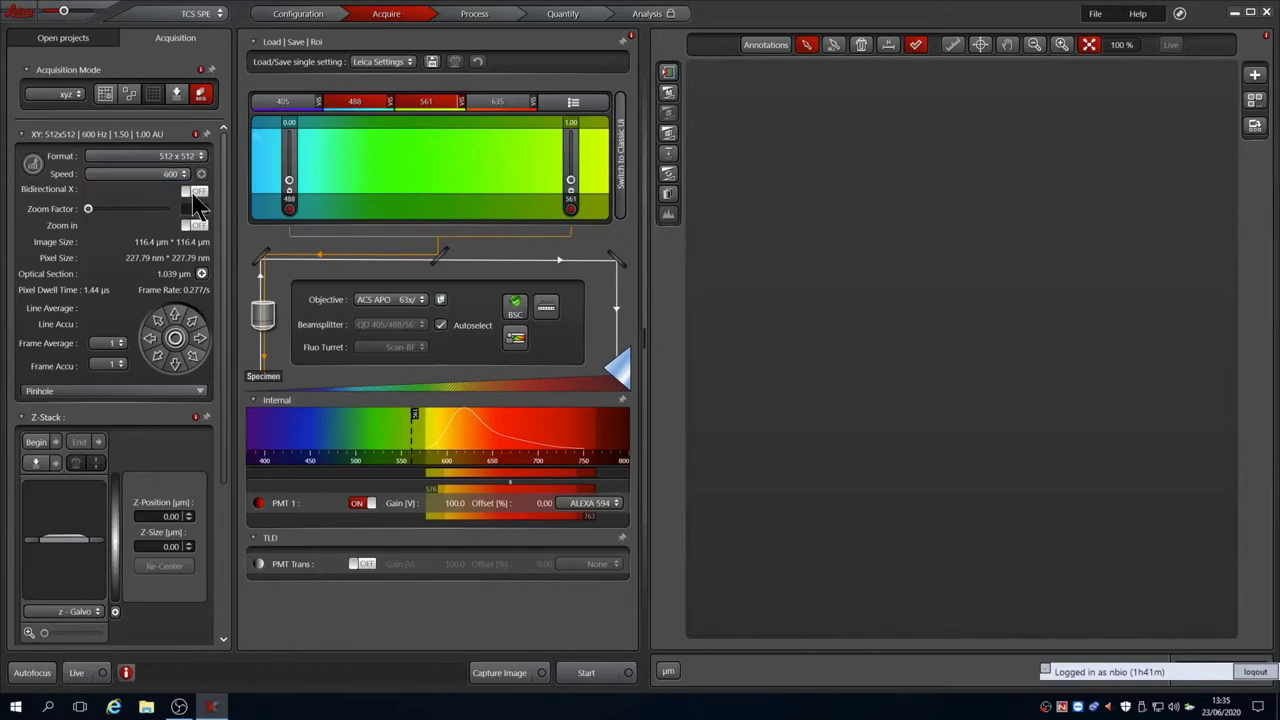
left_click(190, 191)
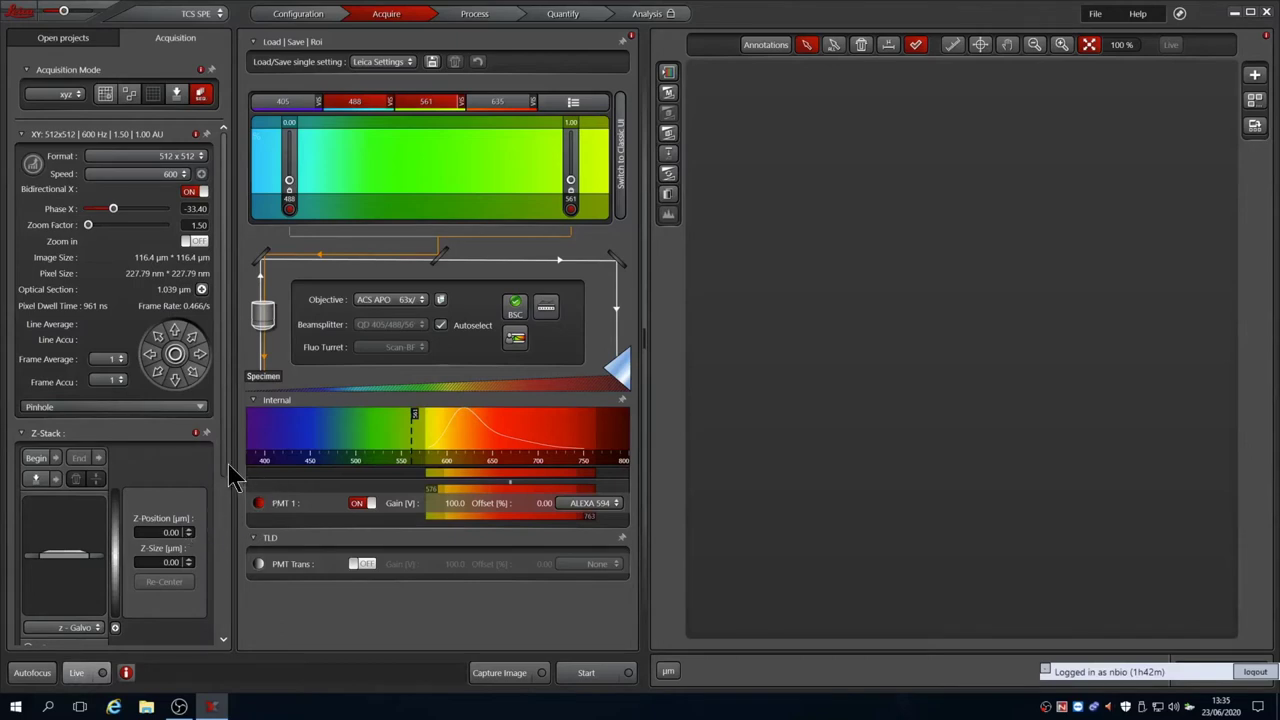
scroll(229, 565, "down", 5)
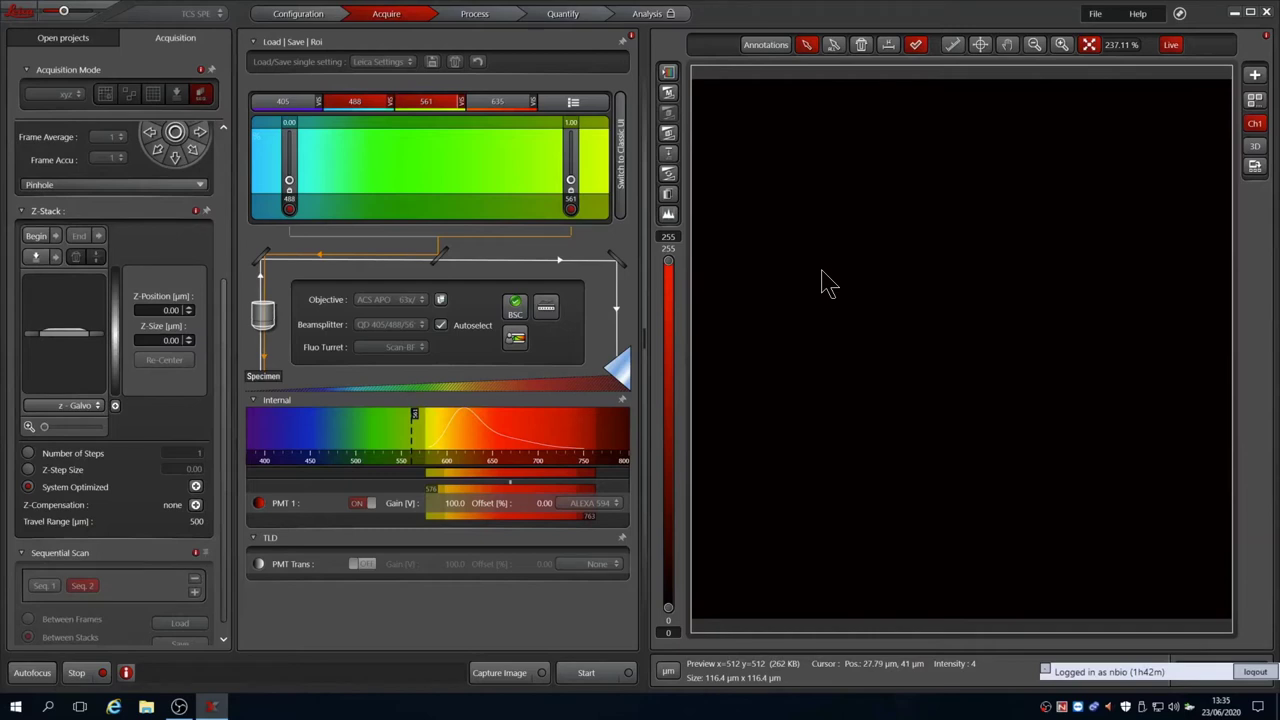
Apply the Glow LUT, raise the PMT 1 gain, and lower the display maximum
left_click(668, 75)
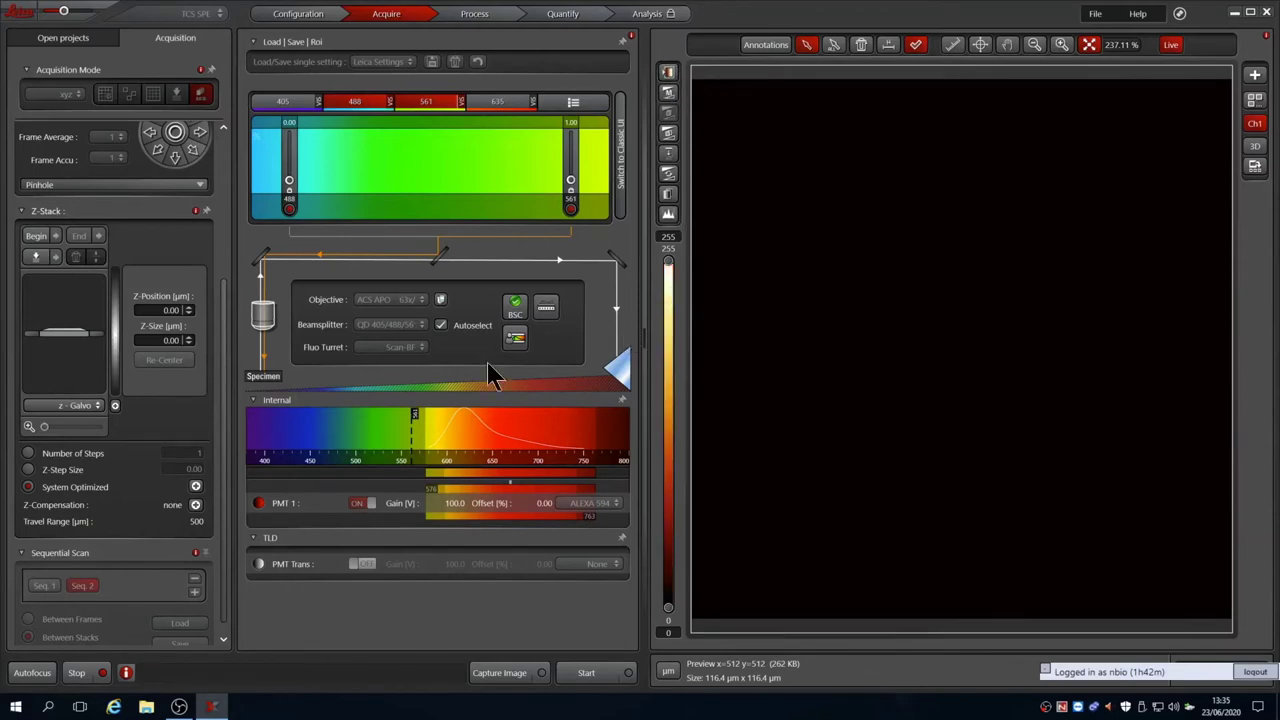
left_click(457, 497)
scroll(454, 508, "up", 5)
scroll(456, 521, "up", 5)
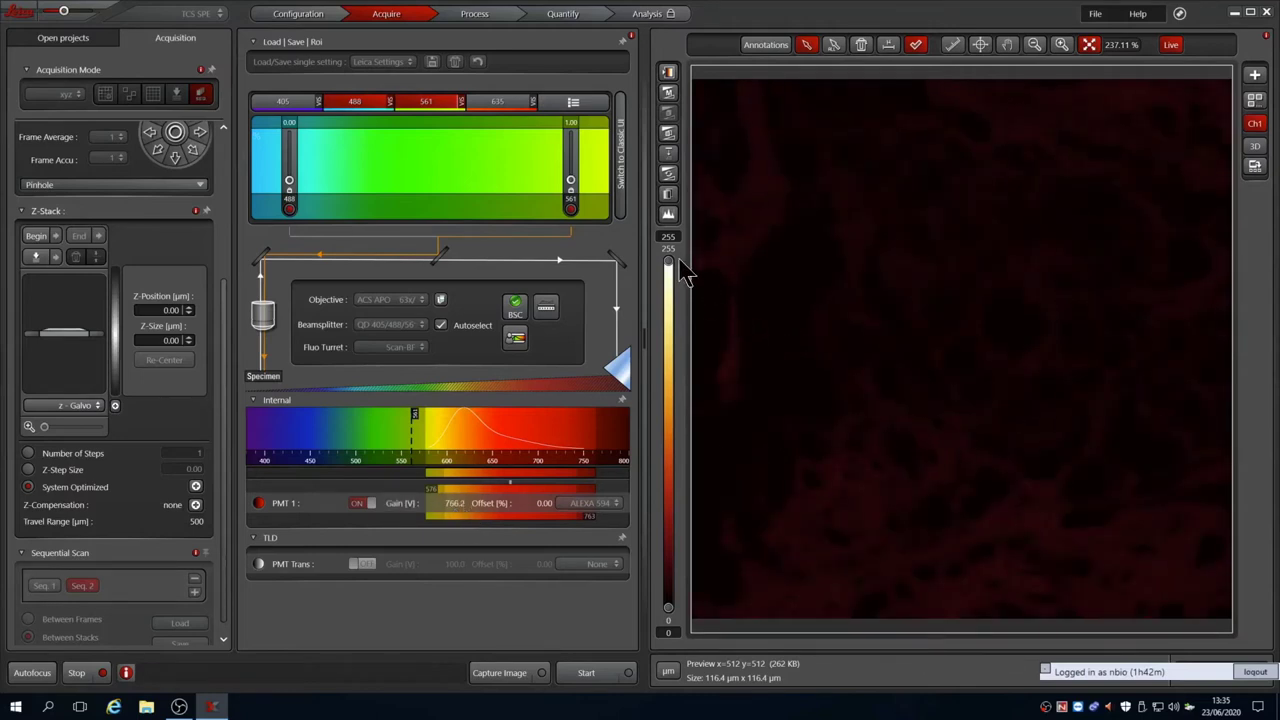
left_click_drag(668, 264, 669, 447)
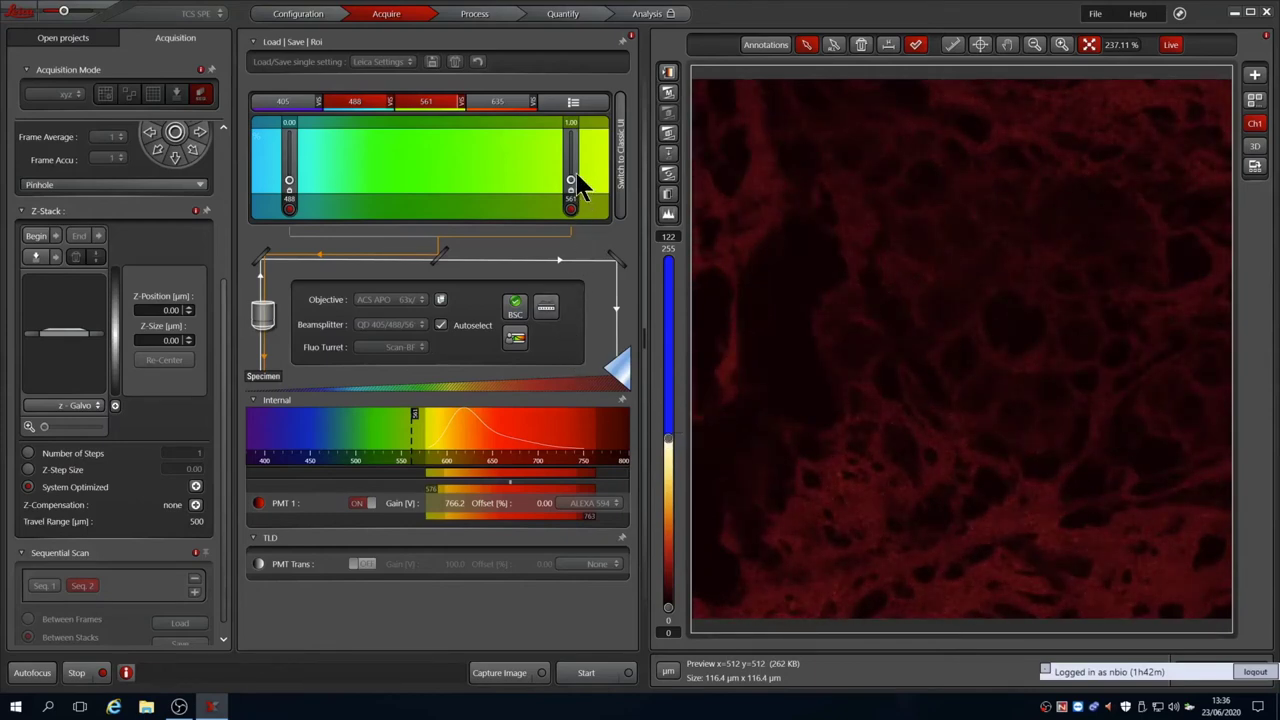
Bring PMT 1 gain to about 766, restore display maximum to 255, and set the 561 nm laser to 5.00
scroll(575, 190, "up", 5)
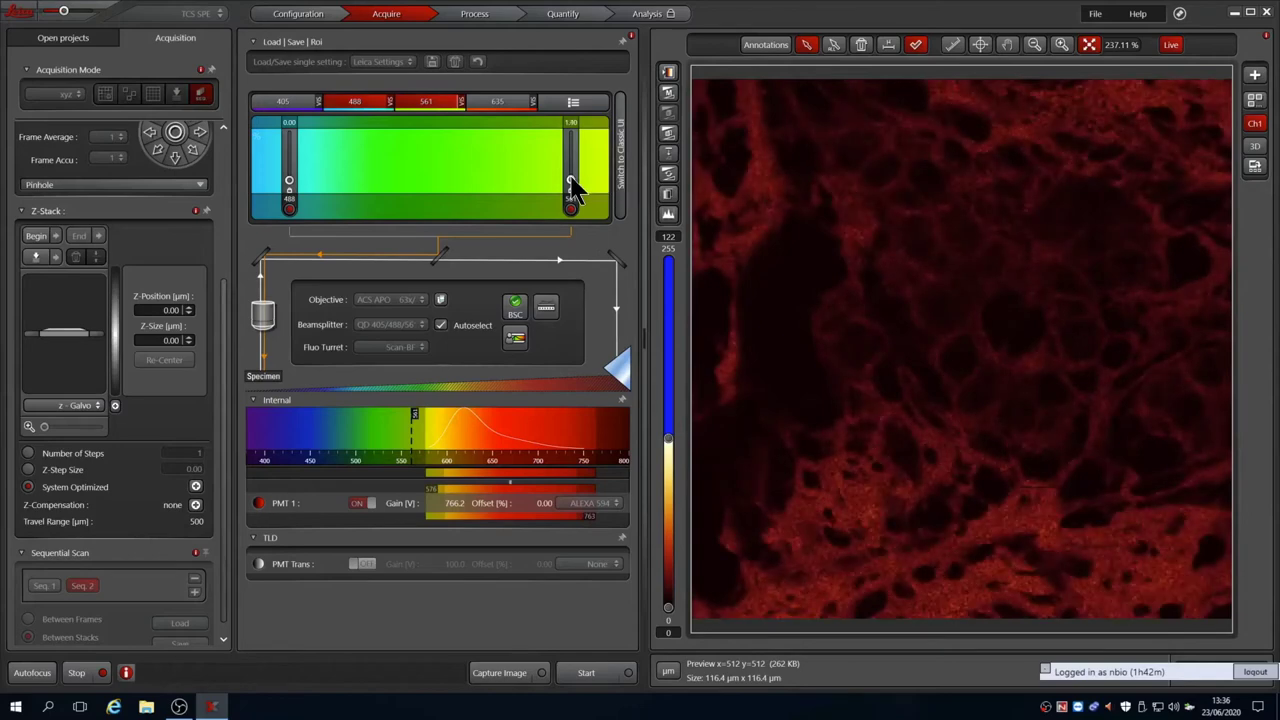
scroll(575, 190, "up", 4)
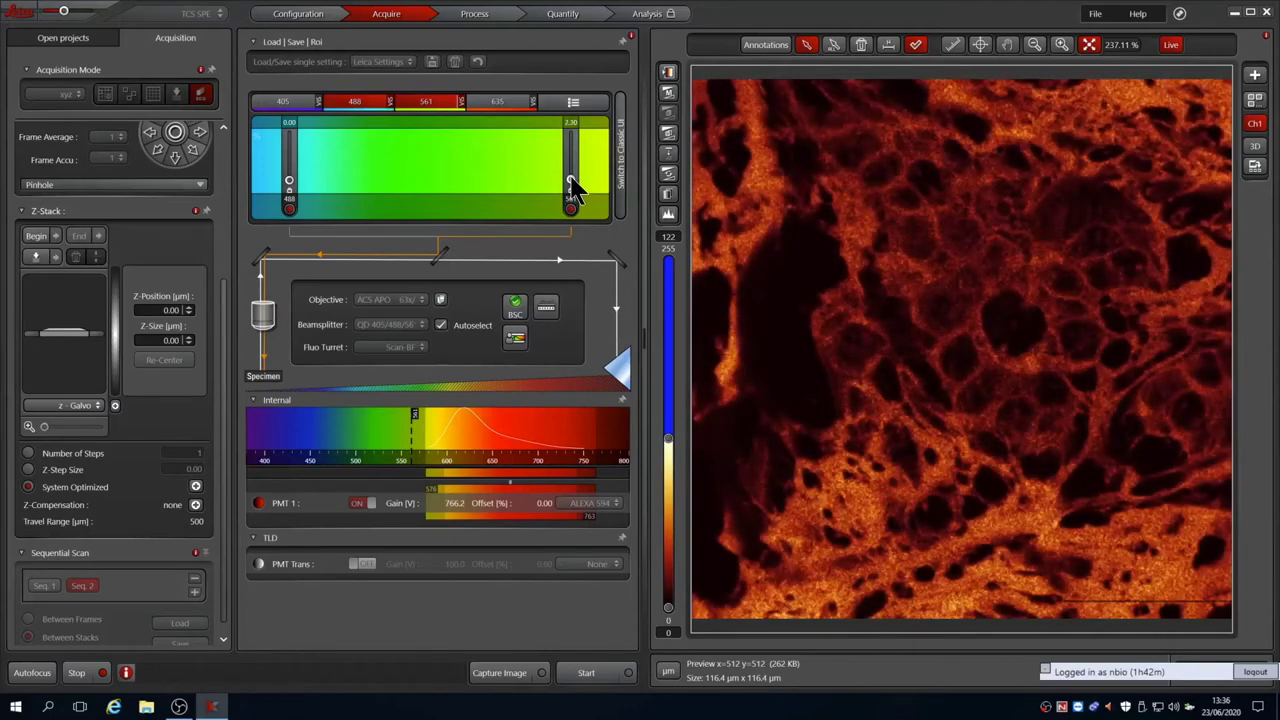
scroll(575, 190, "up", 7)
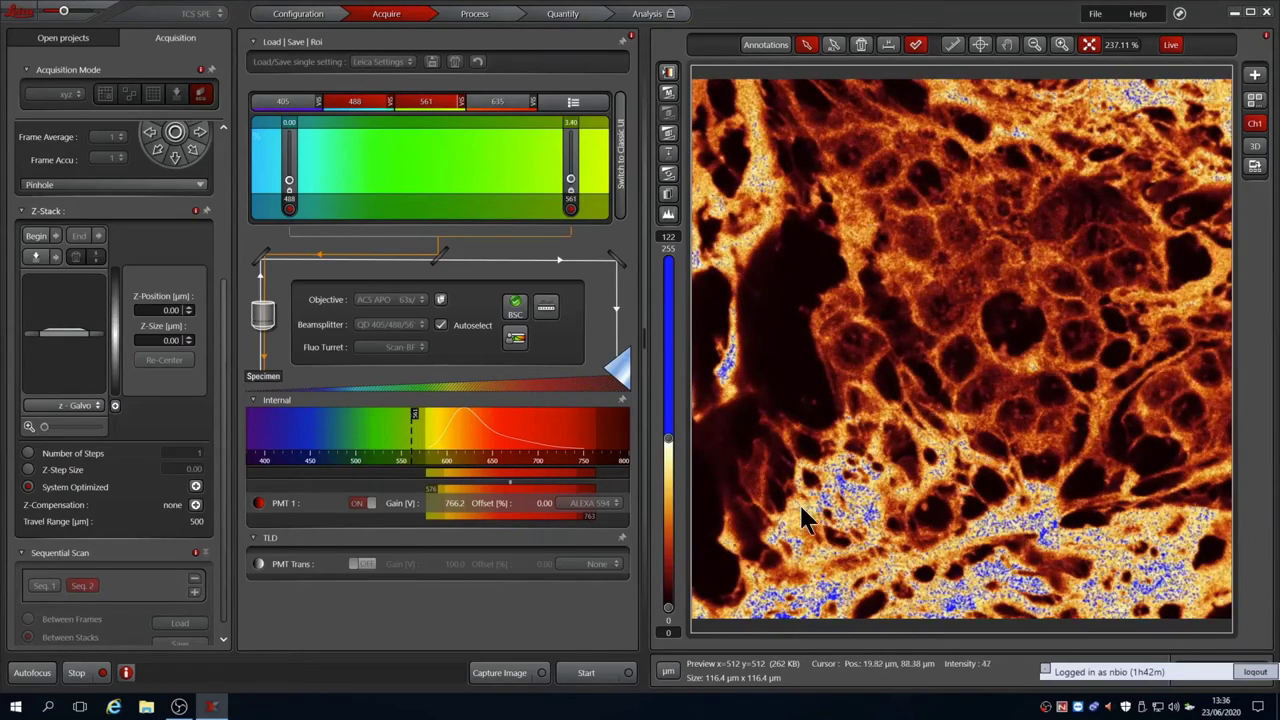
left_click_drag(668, 447, 672, 258)
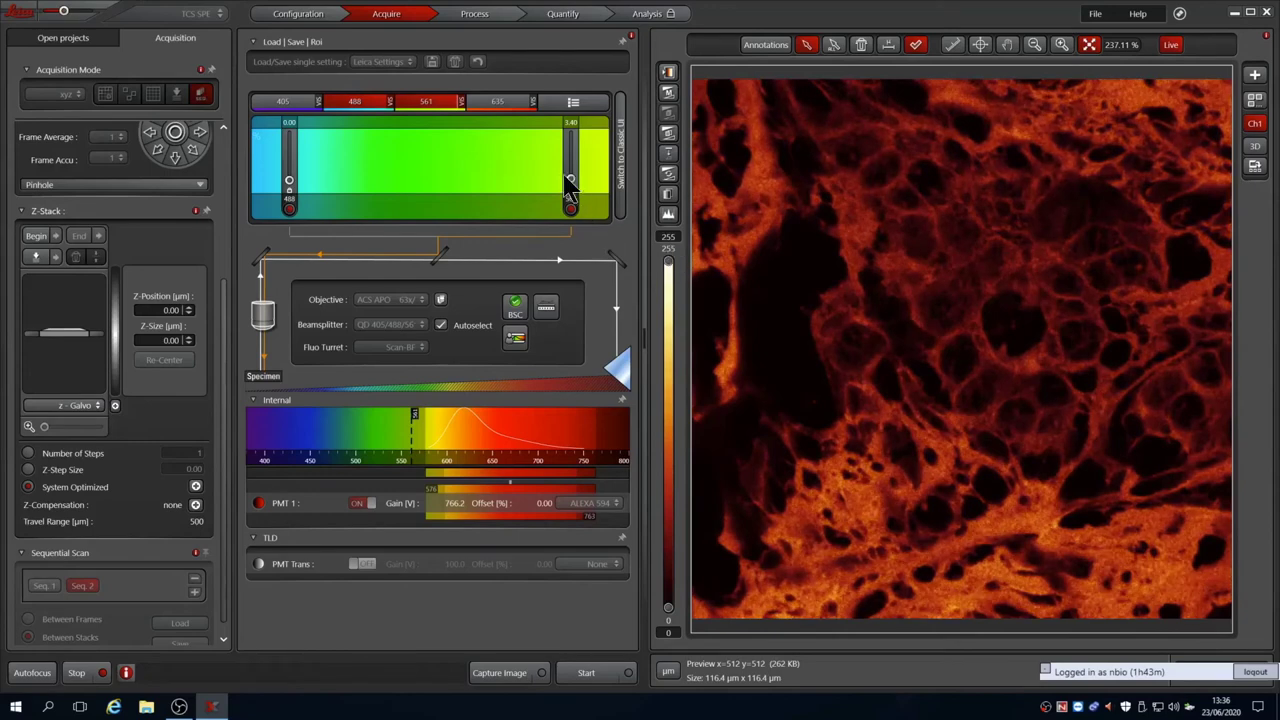
scroll(575, 192, "up", 6)
scroll(575, 192, "up", 1)
scroll(575, 192, "up", 3)
scroll(575, 192, "up", 3)
scroll(575, 192, "up", 3)
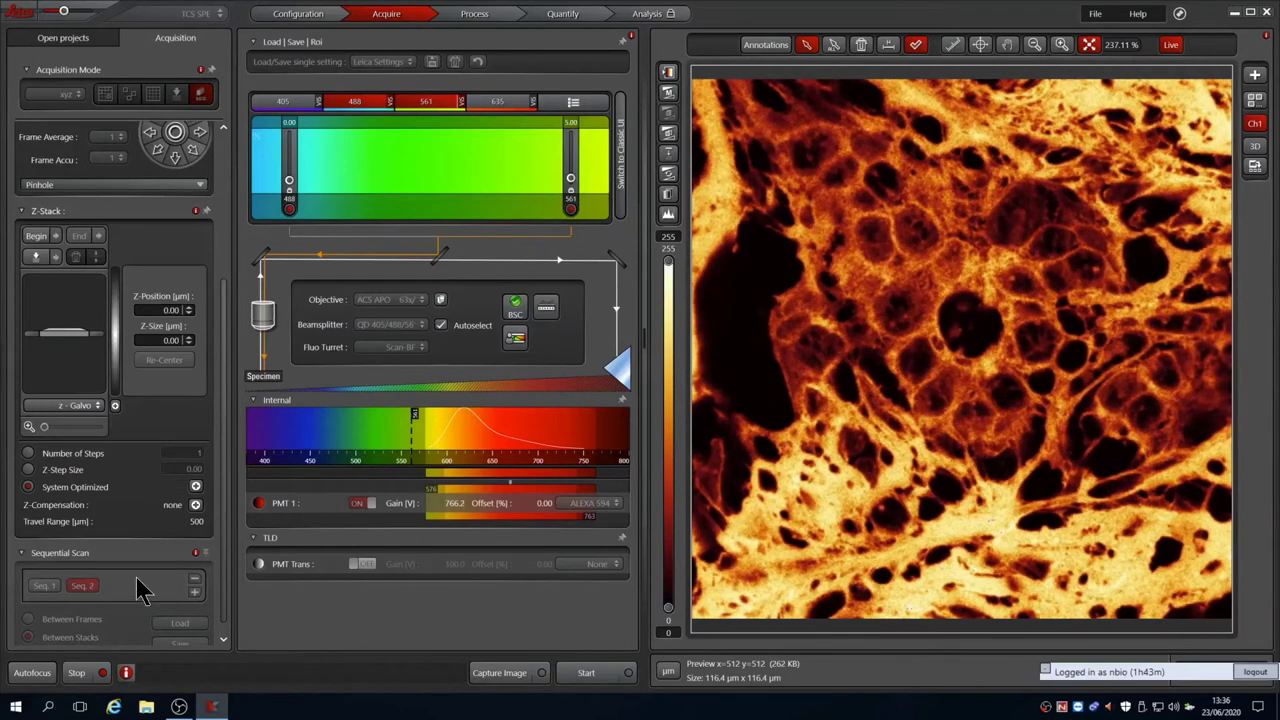
Restart live scanning on Seq. 1 (ALEXA 488) and raise the PMT 1 gain to about 252
left_click(80, 672)
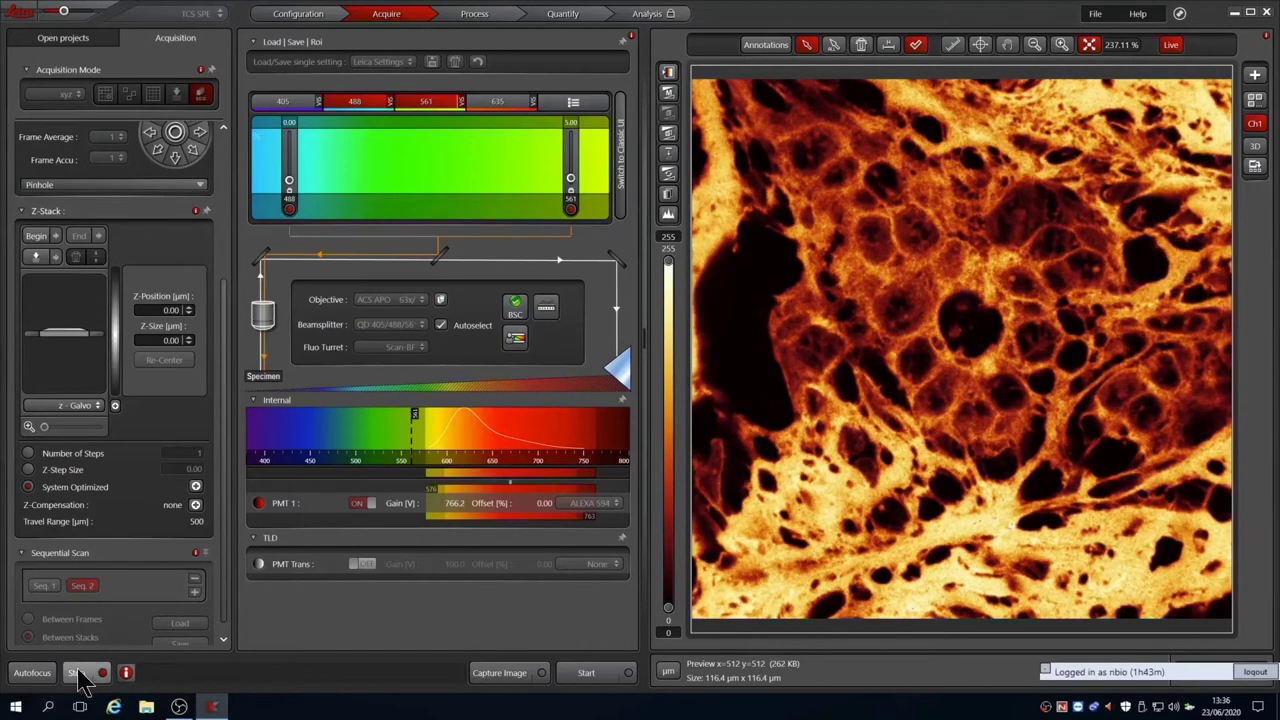
left_click(45, 587)
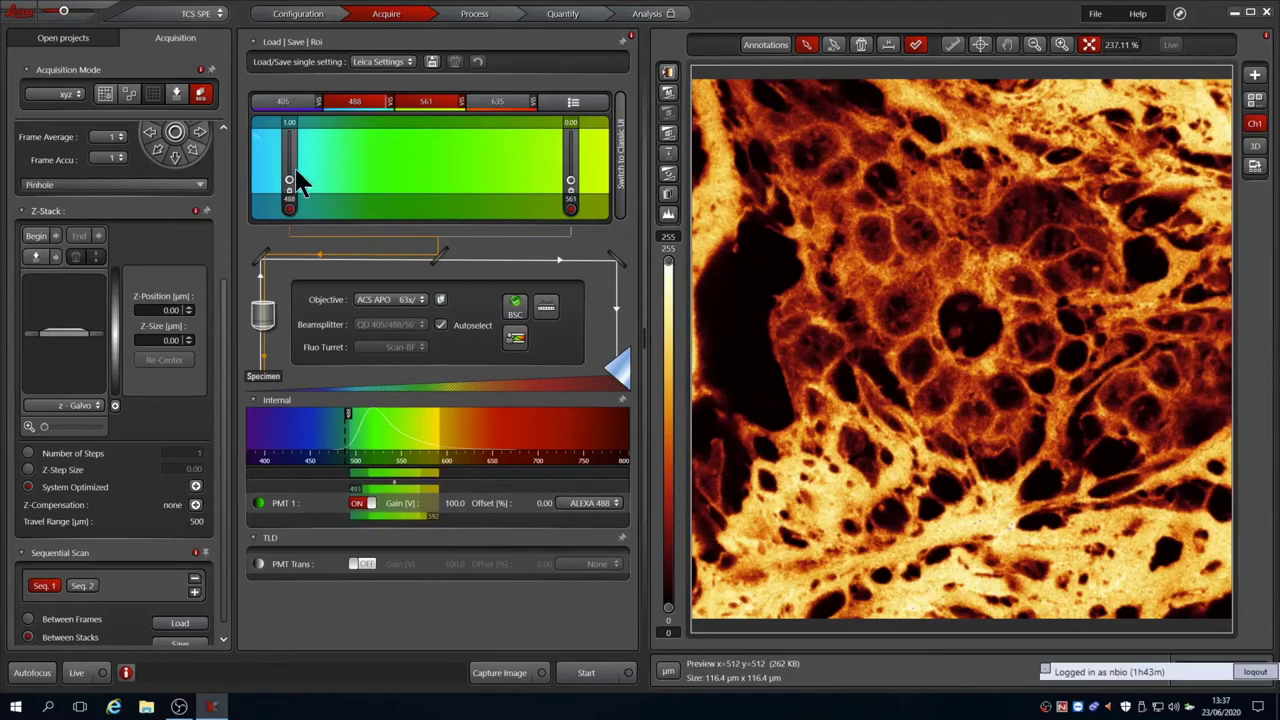
left_click(78, 672)
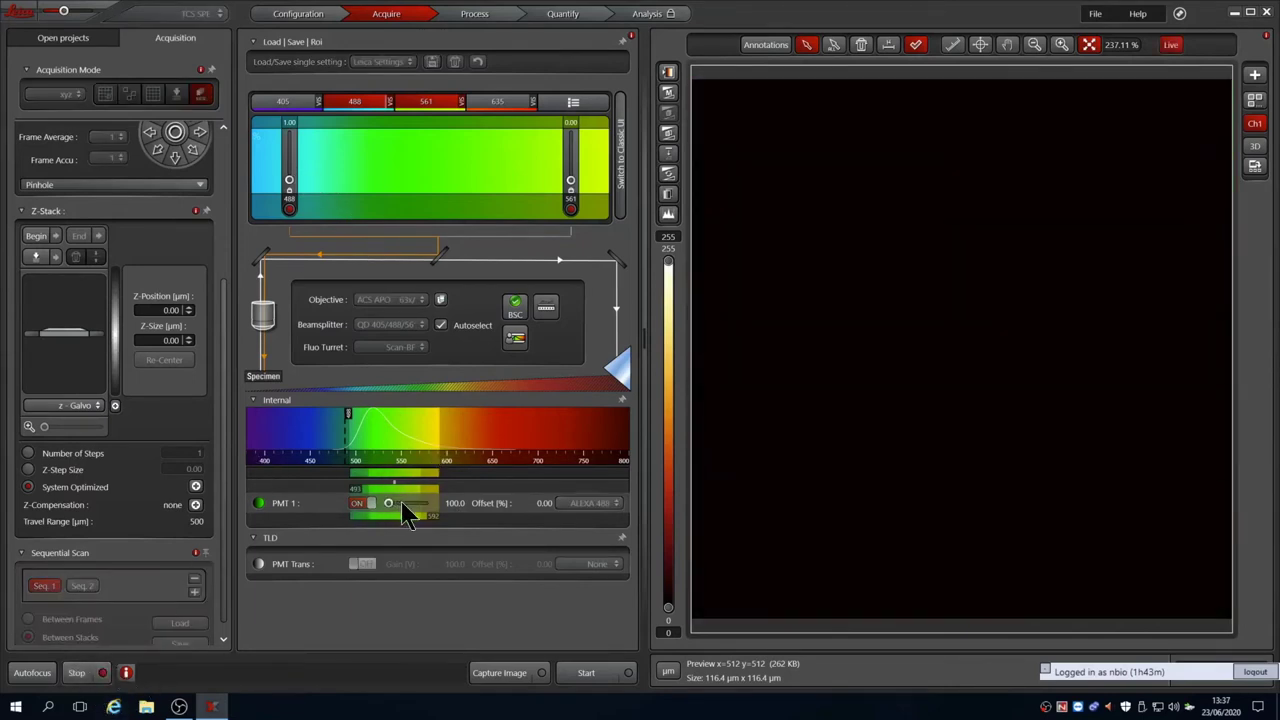
left_click_drag(396, 510, 415, 507)
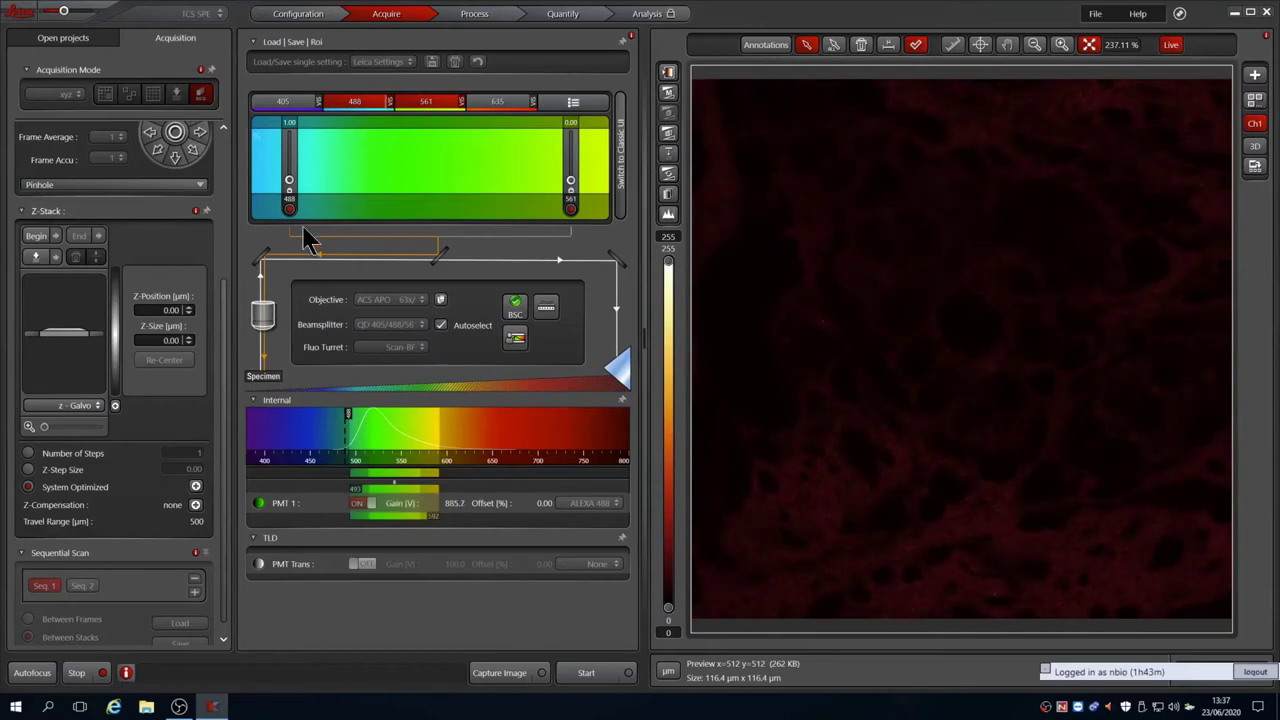
Increase the 488 nm laser to 5.10 and PMT 1 gain to about 797
scroll(289, 188, "up", 5)
scroll(289, 188, "up", 3)
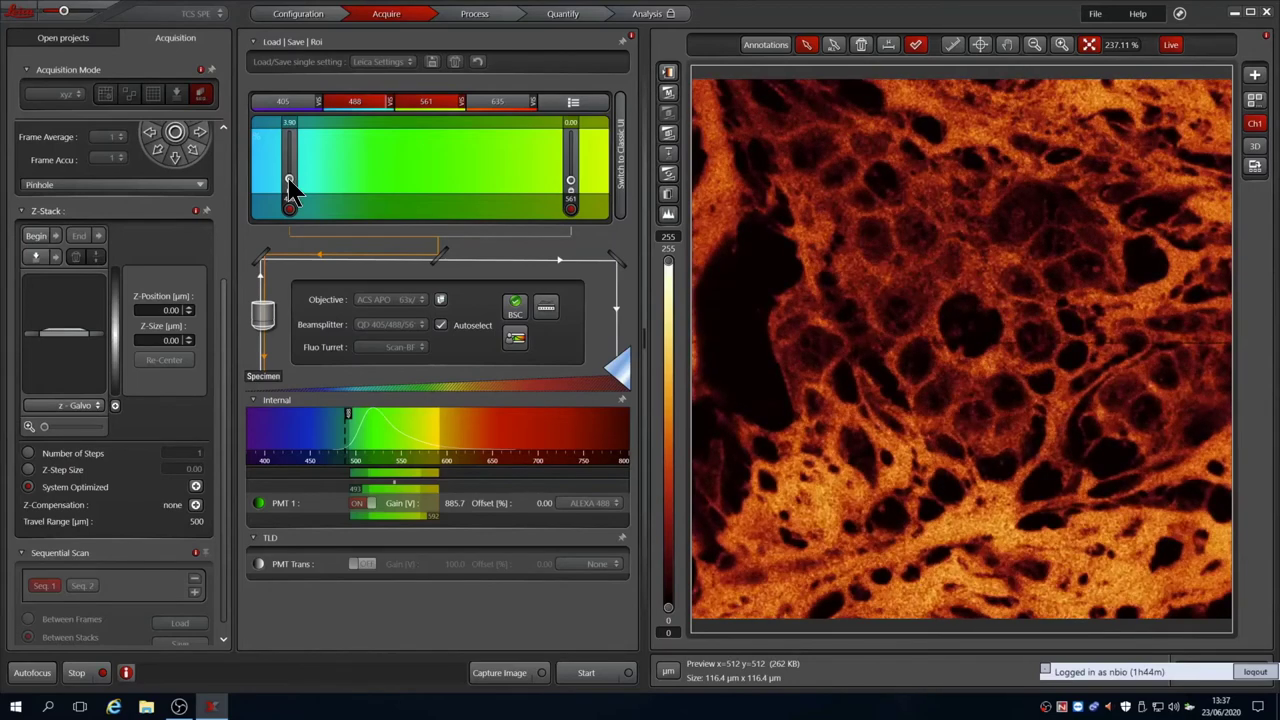
scroll(291, 190, "up", 1)
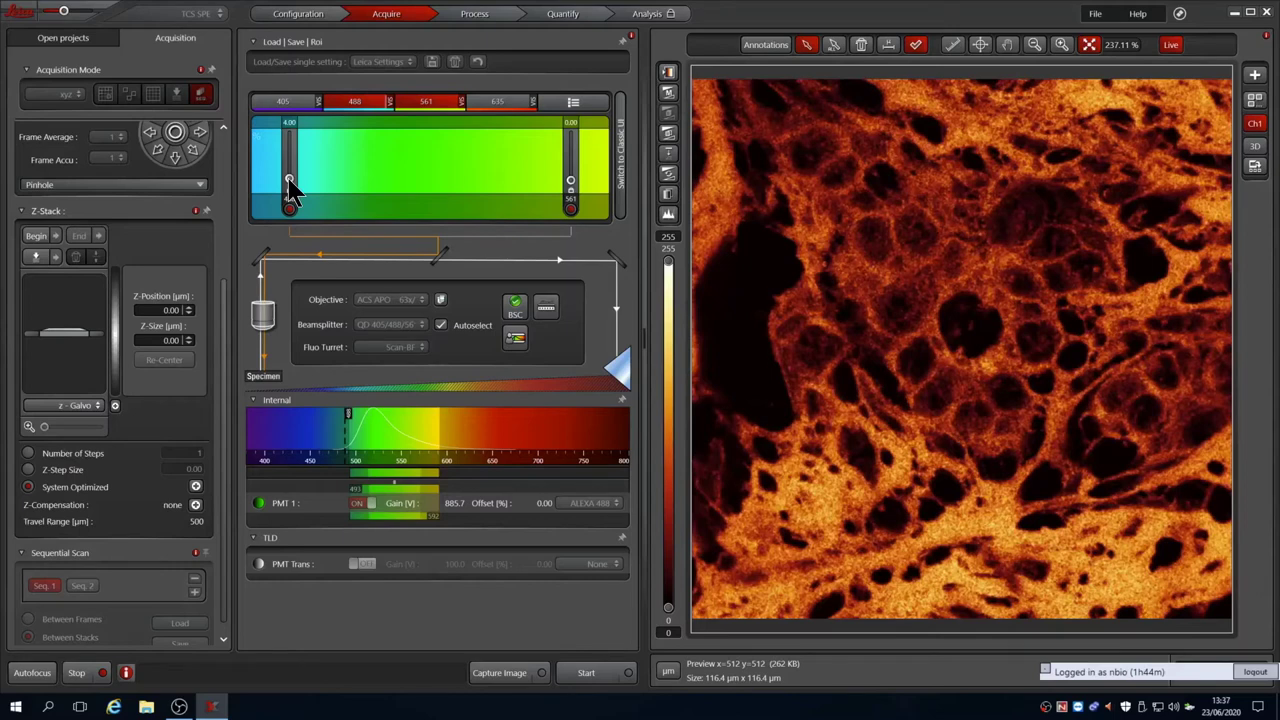
scroll(290, 190, "up", 1)
scroll(290, 188, "up", 4)
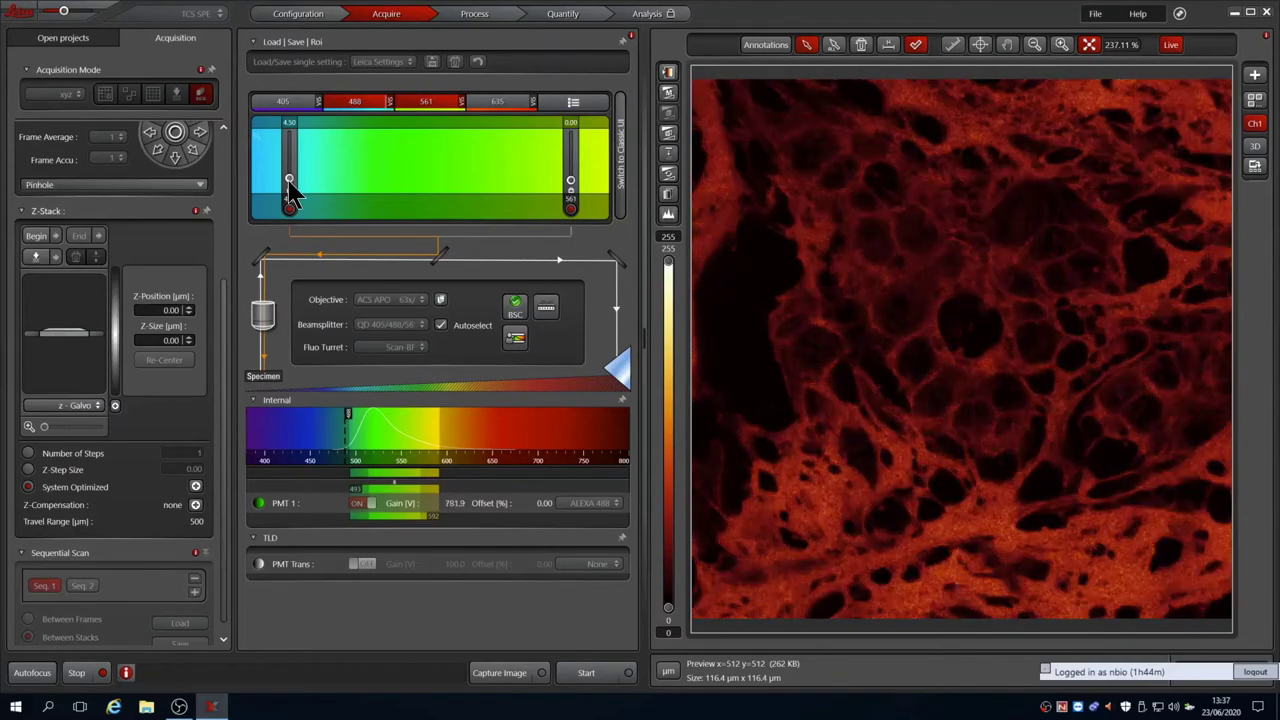
scroll(290, 188, "up", 3)
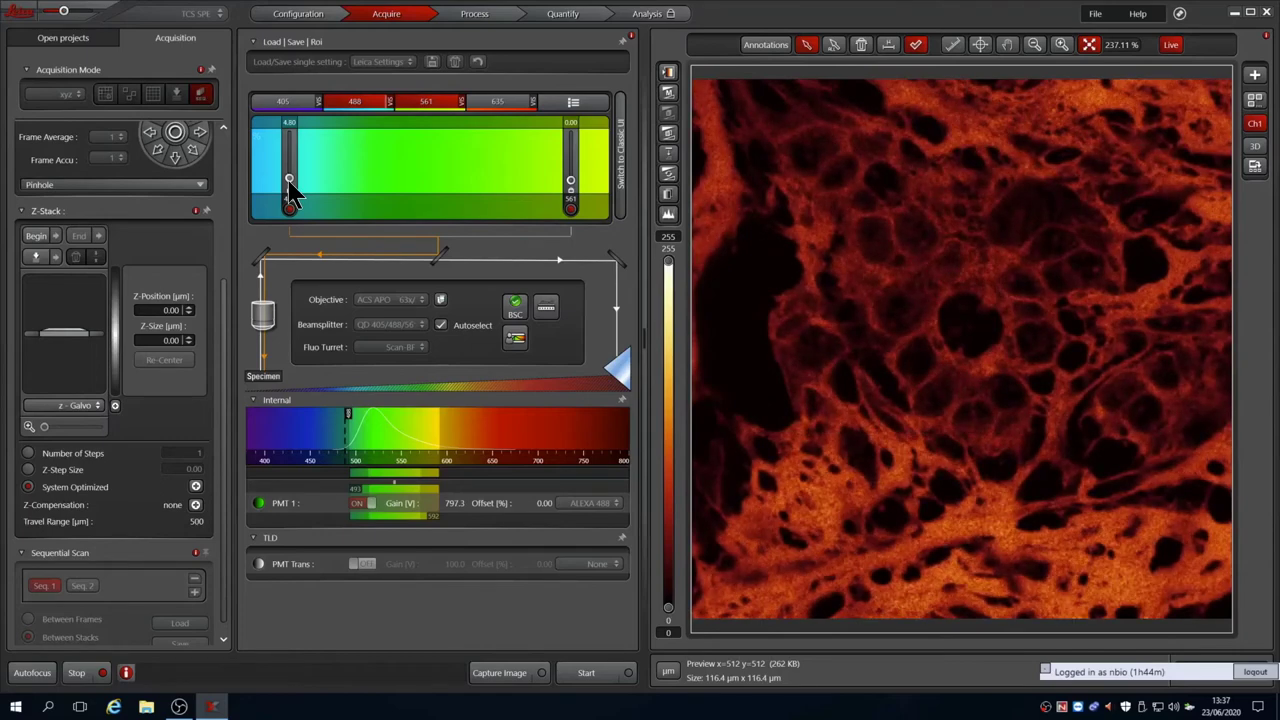
scroll(290, 188, "up", 3)
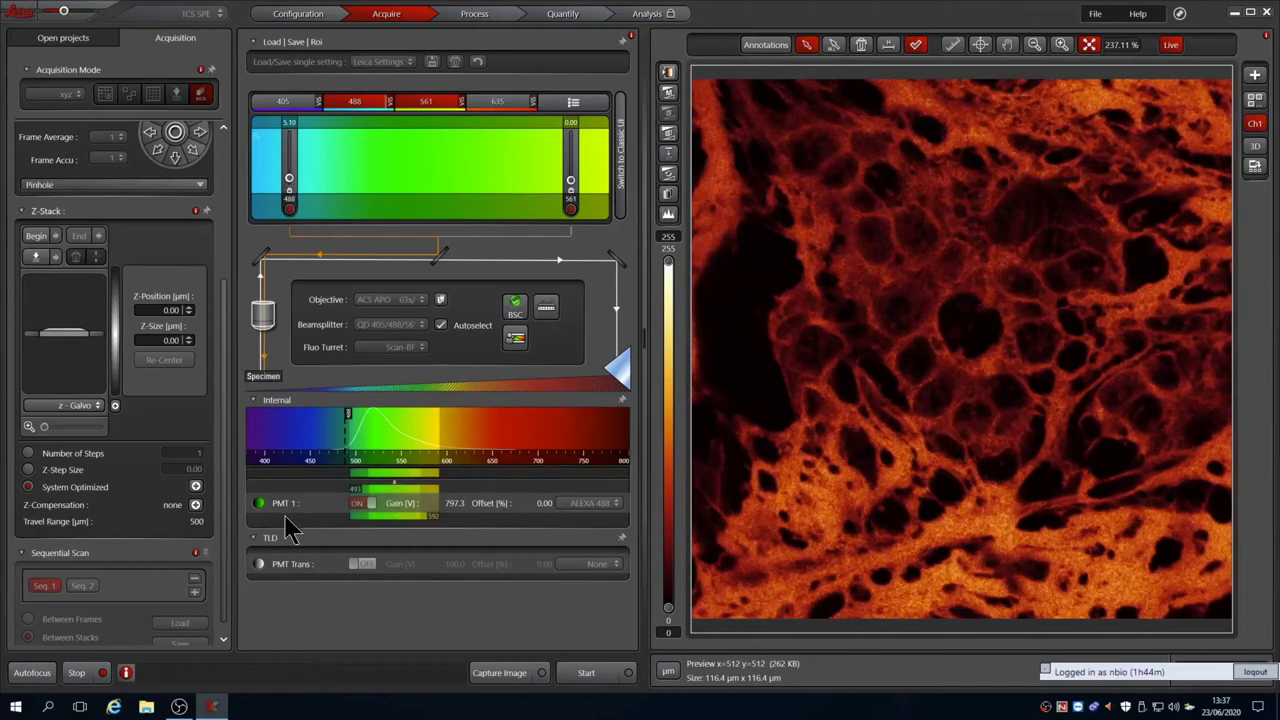
Stop the live scan and switch the ALEXA 488 lookup table from grey to green
left_click(78, 672)
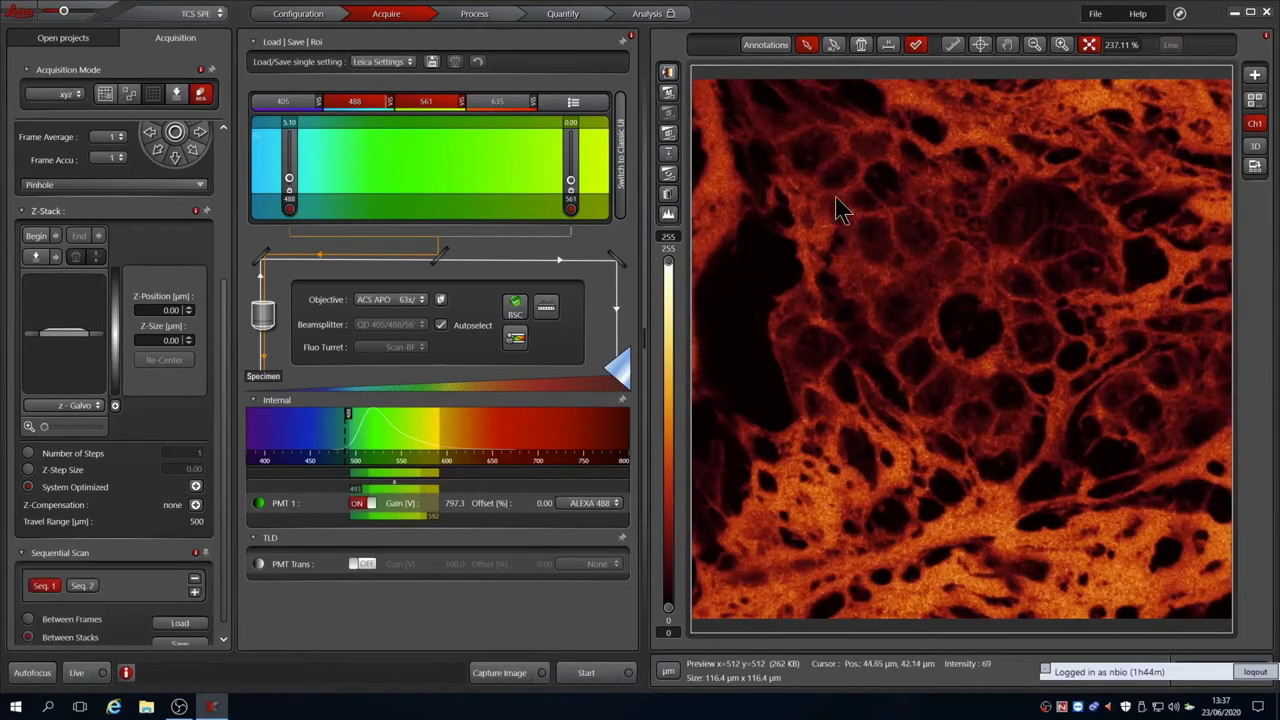
left_click(669, 76)
left_click(669, 76)
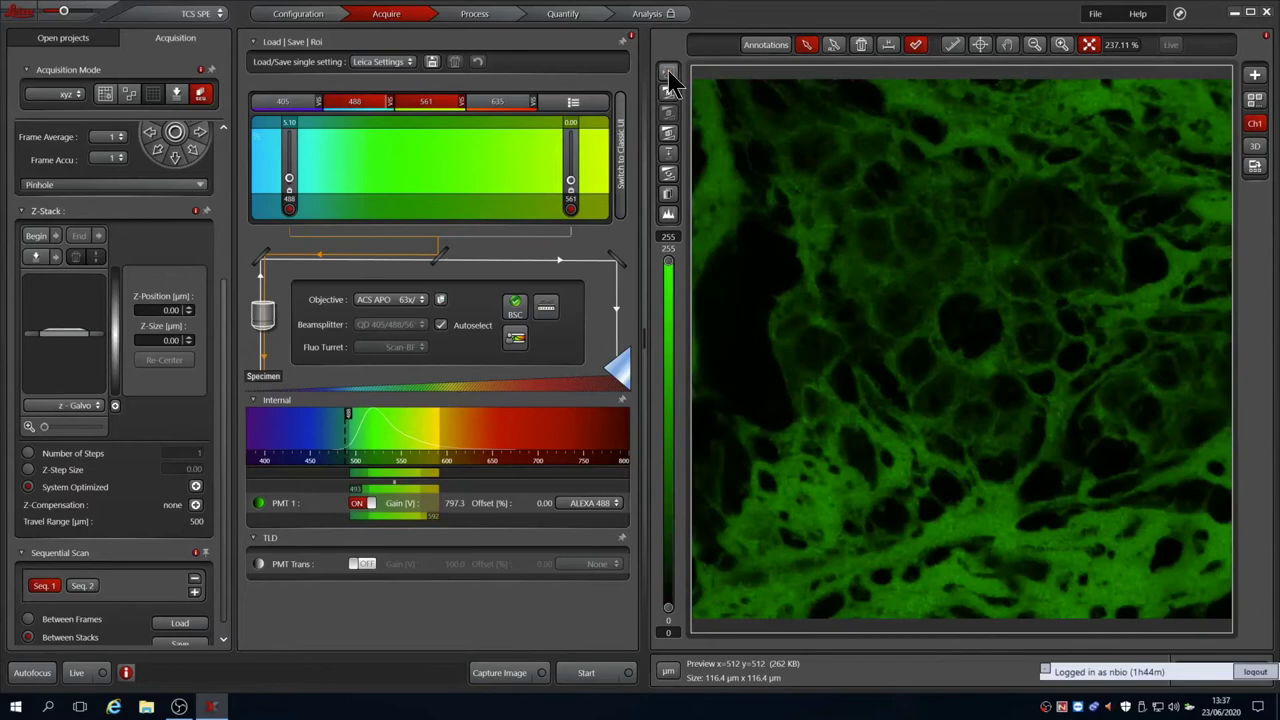
Acquire the sequential two-channel 512 x 512 image Series001
left_click(587, 674)
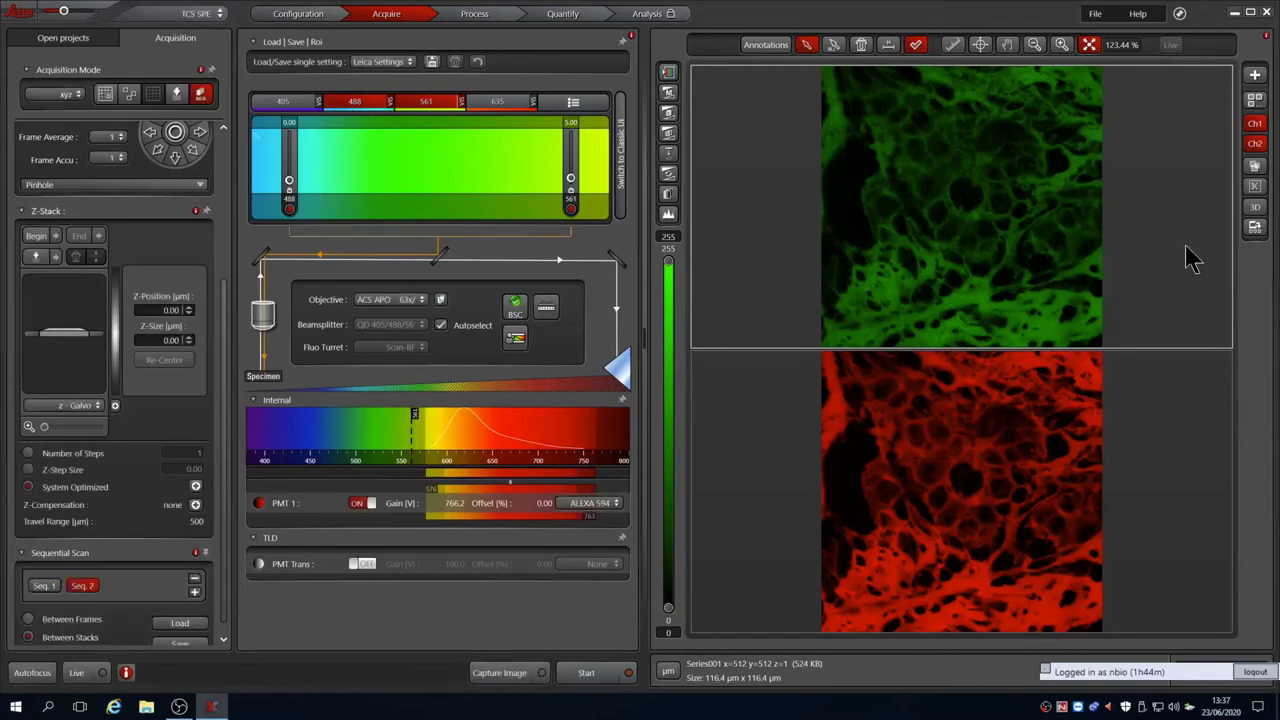
Show the split view, enlarge the merged overlay, and set the scan format to 2048 x 2048
left_click(1257, 166)
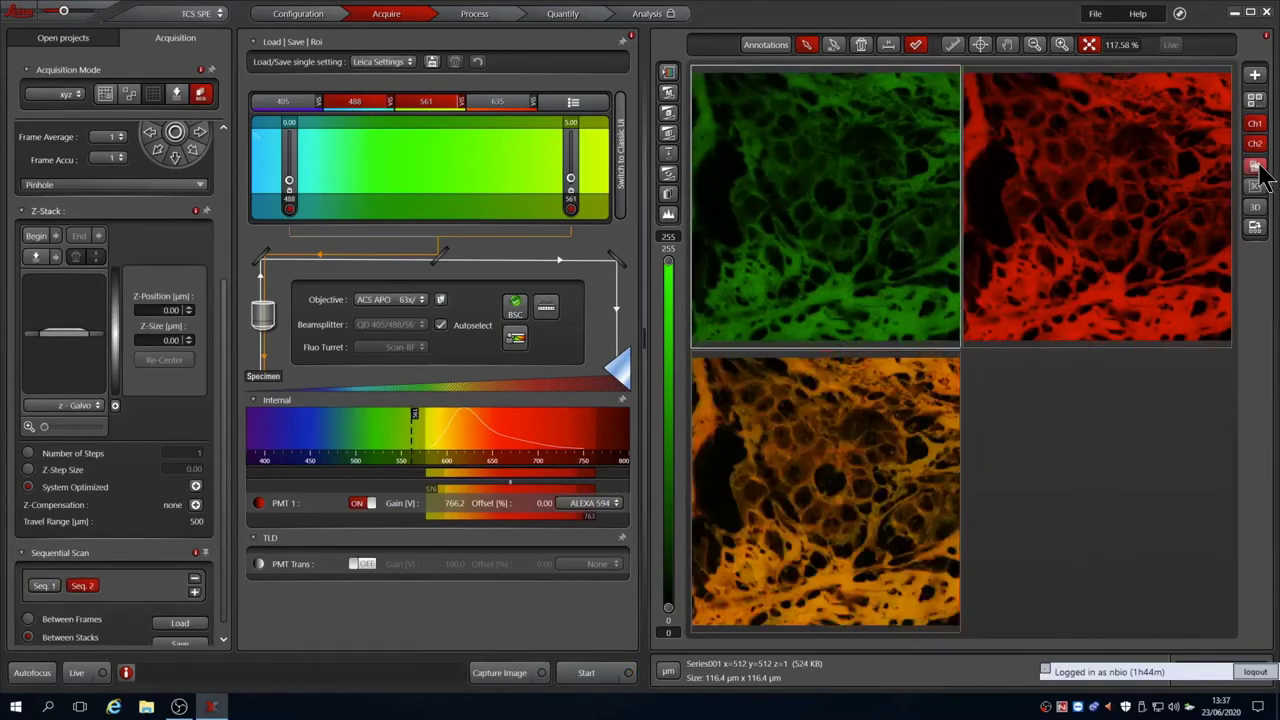
double_click(820, 502)
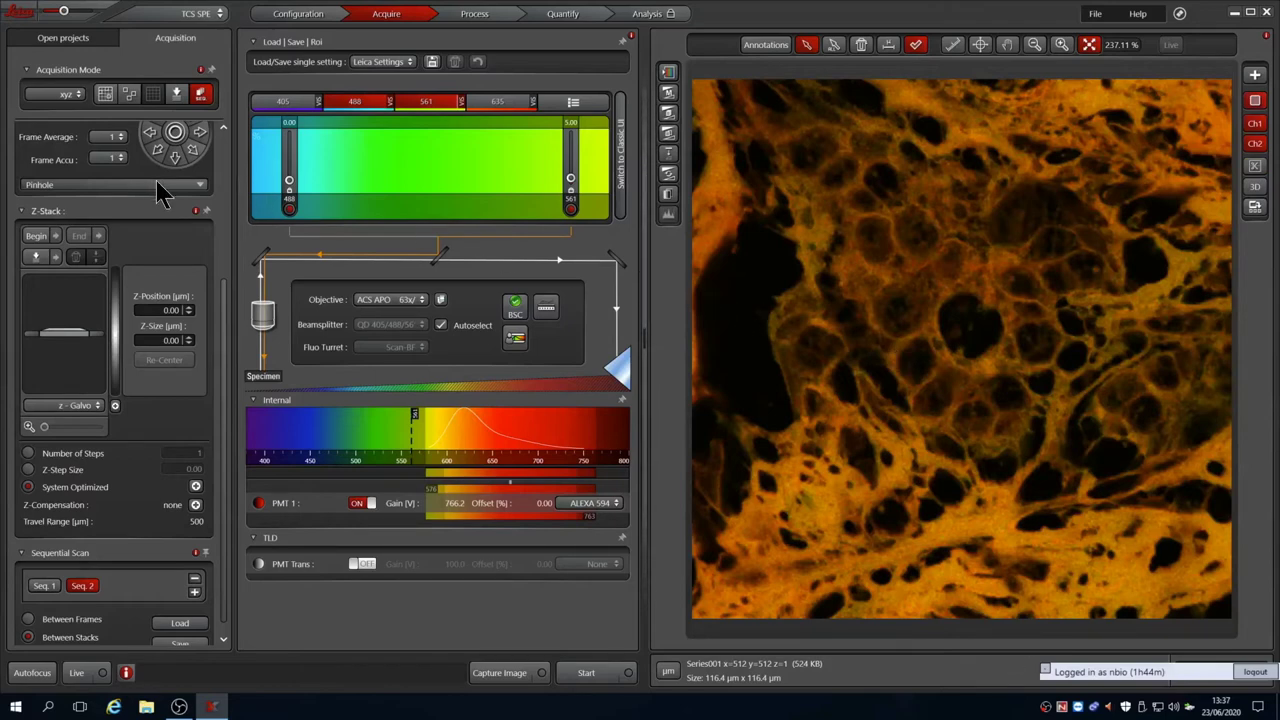
left_click_drag(223, 323, 228, 150)
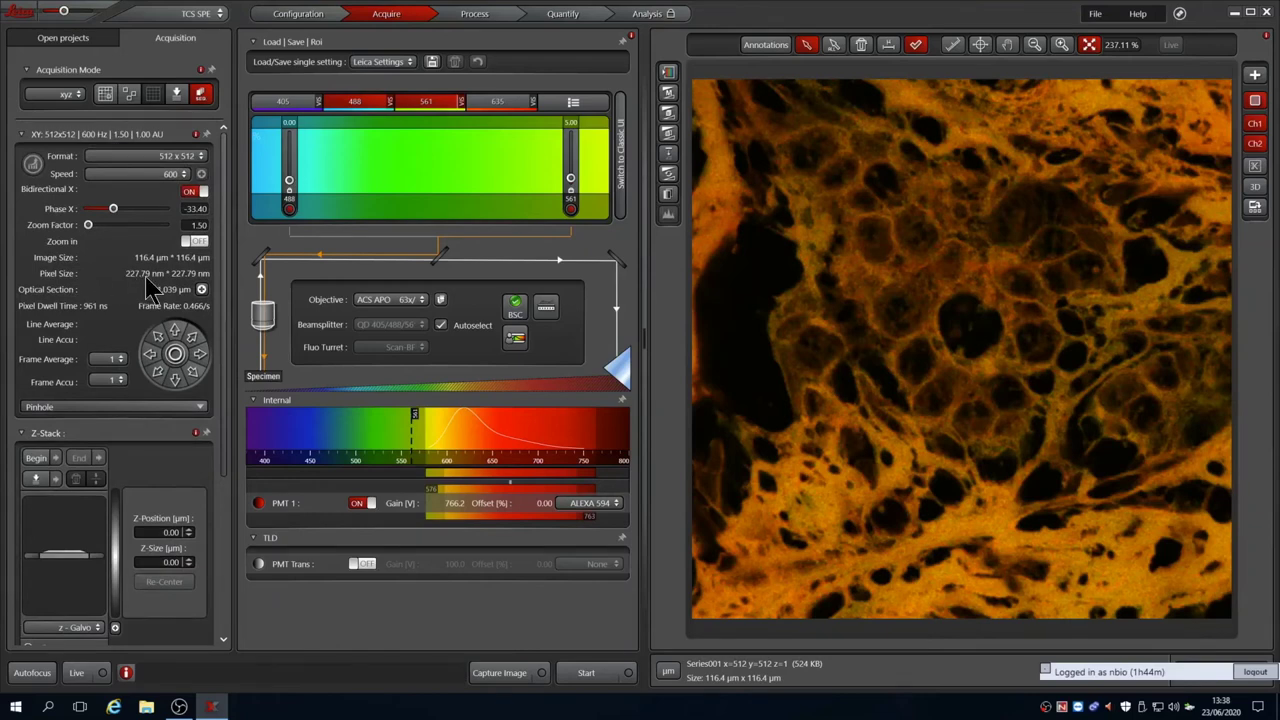
left_click(151, 157)
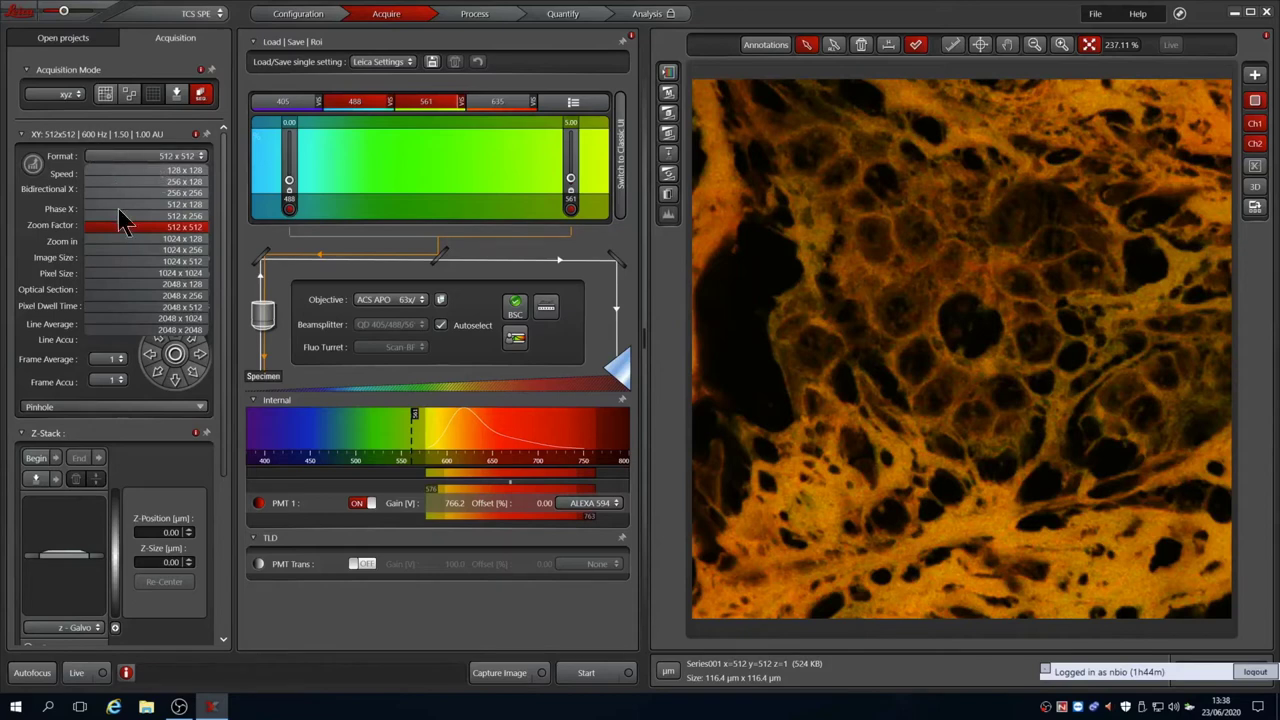
left_click(132, 272)
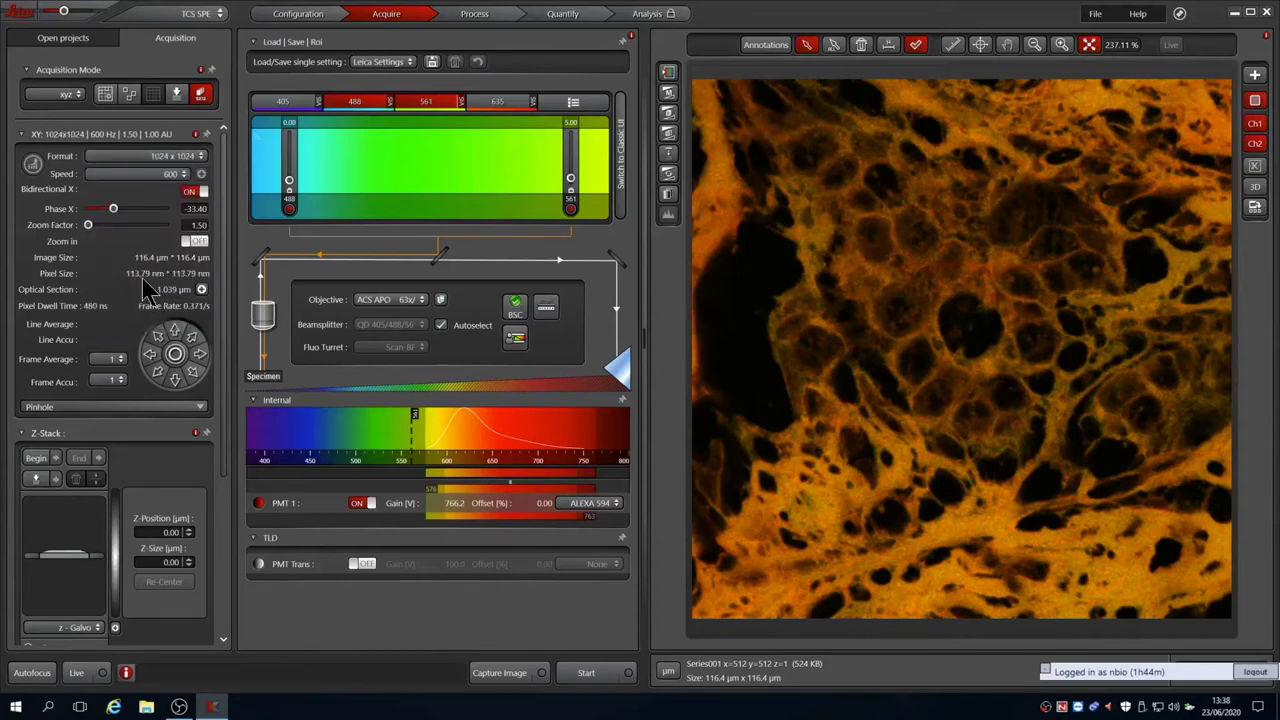
left_click(145, 156)
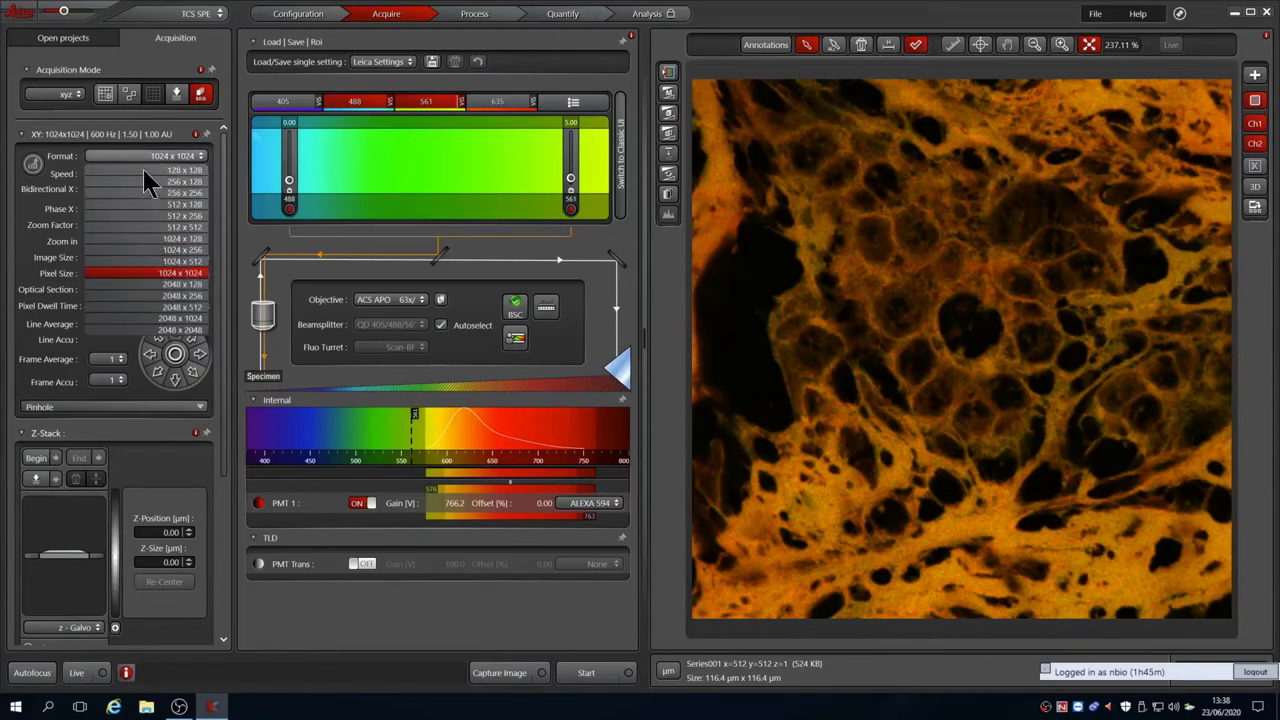
left_click(138, 329)
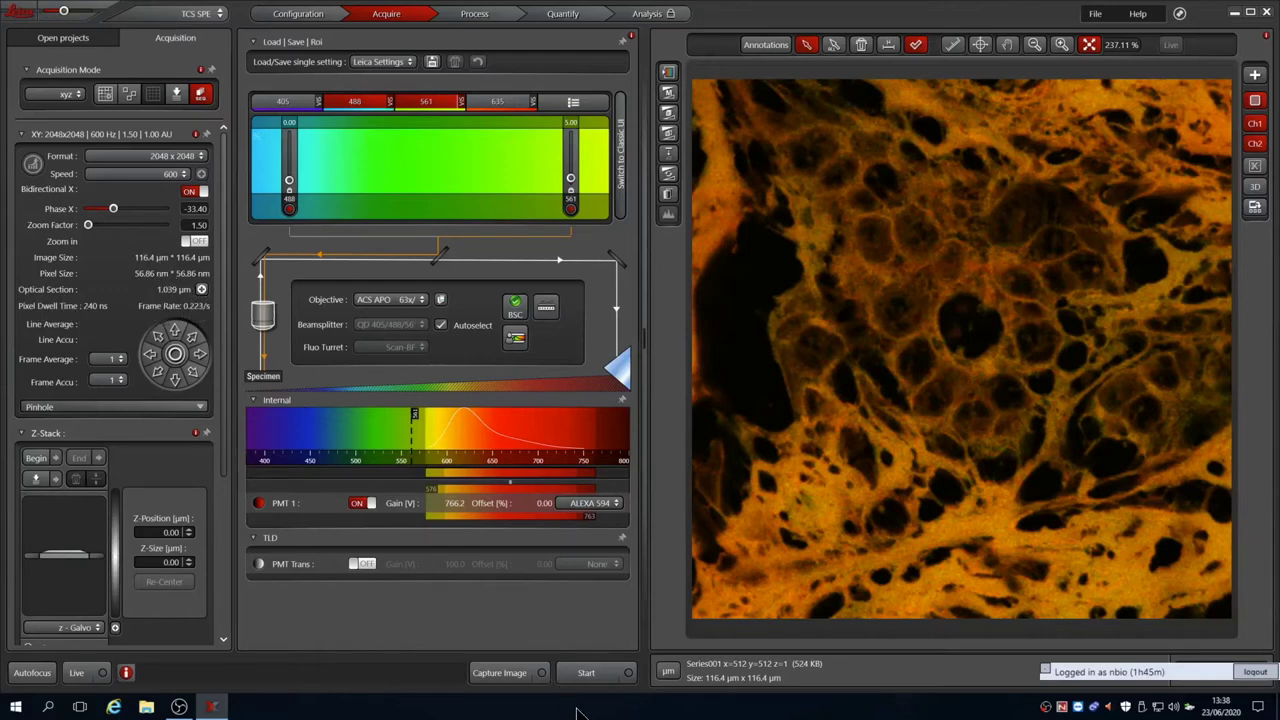
Acquire a 2048 x 2048 image, then acquire Series003 with Frame Average set to 3
left_click(586, 672)
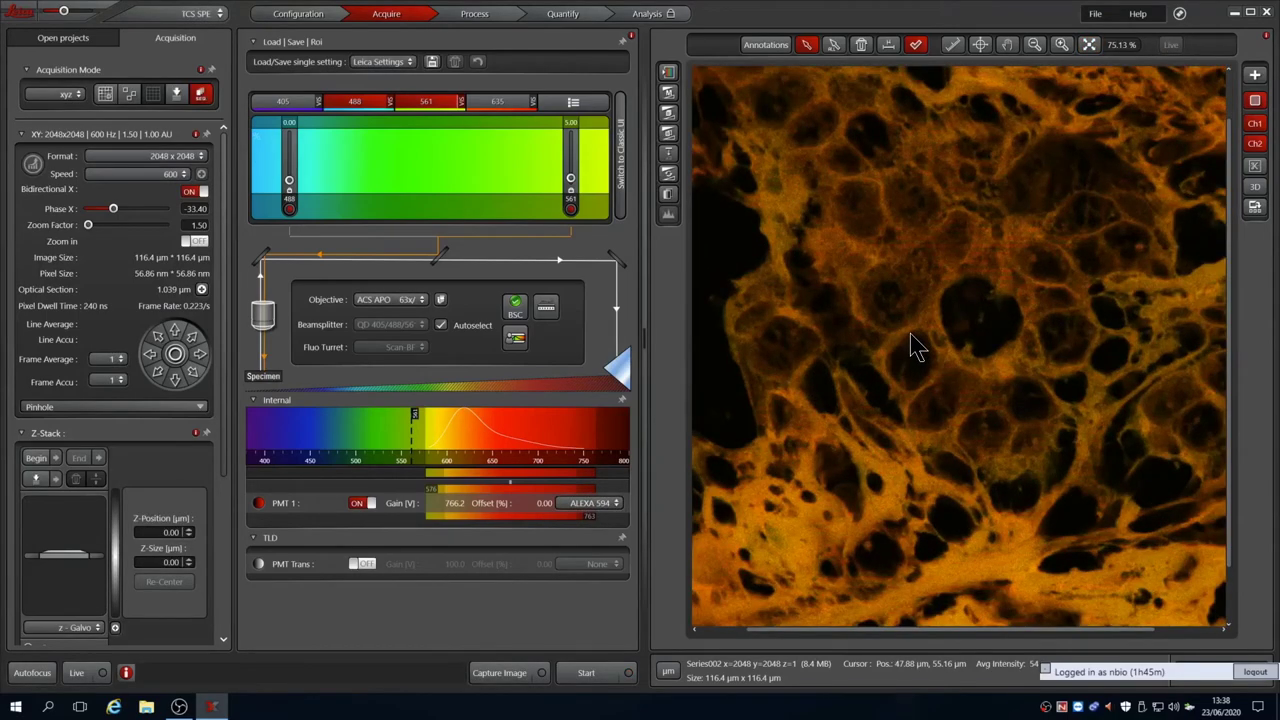
scroll(918, 345, "up", 3)
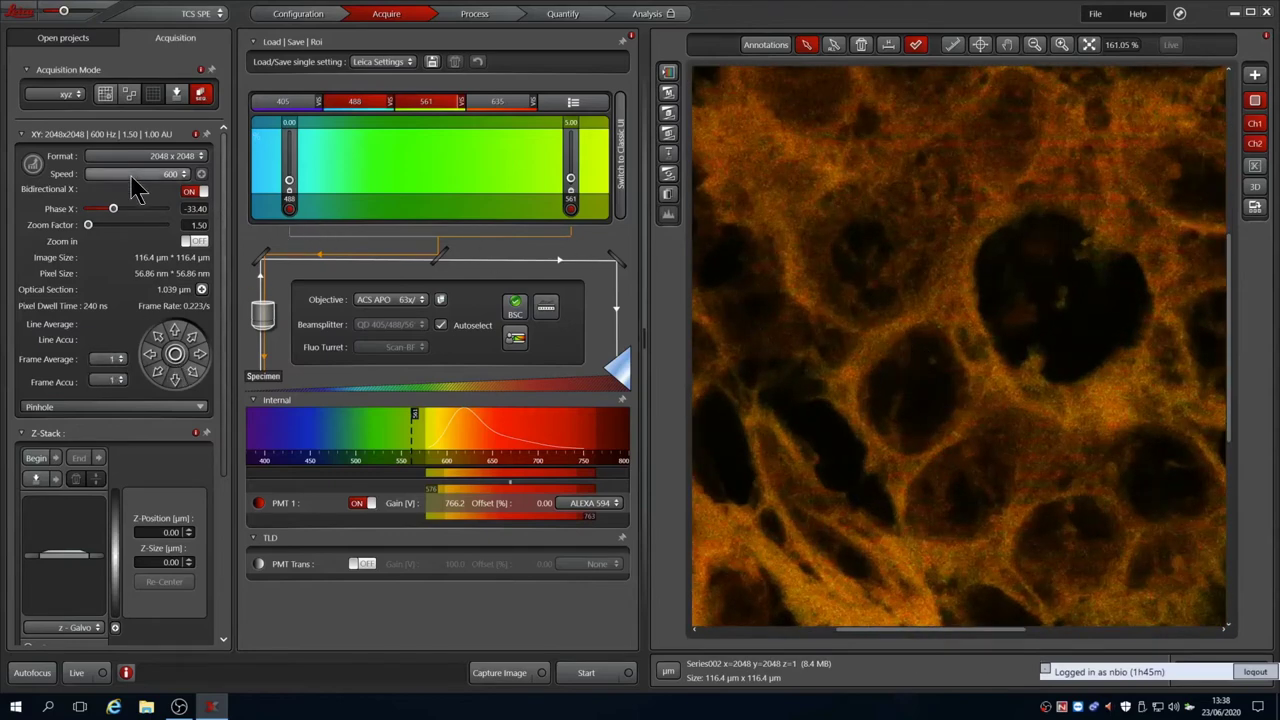
left_click(103, 362)
left_click(103, 397)
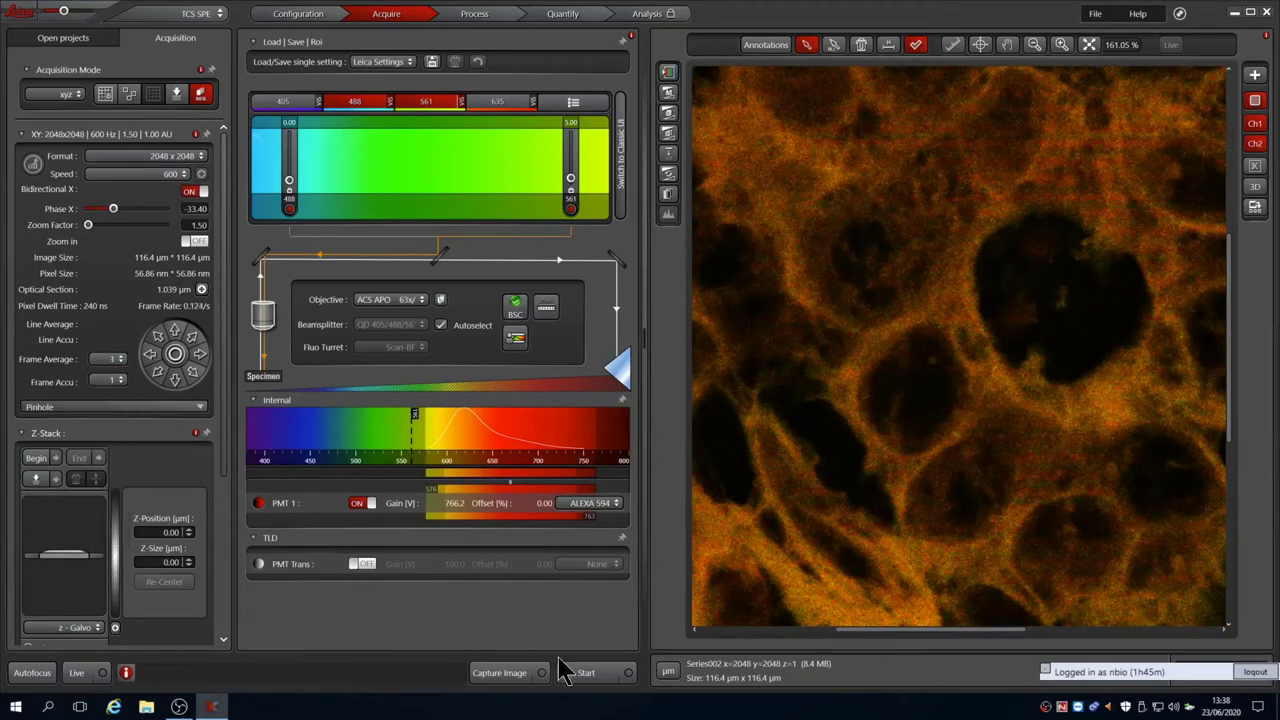
left_click(586, 672)
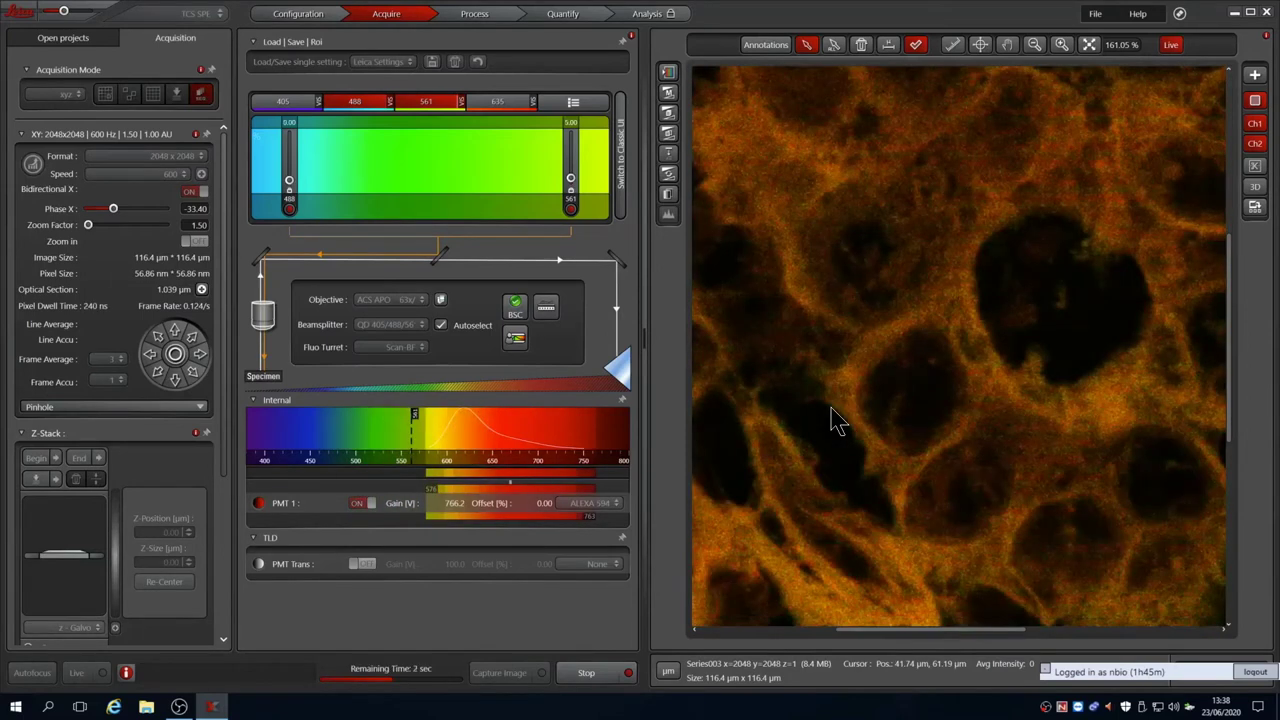
scroll(838, 420, "down", 2)
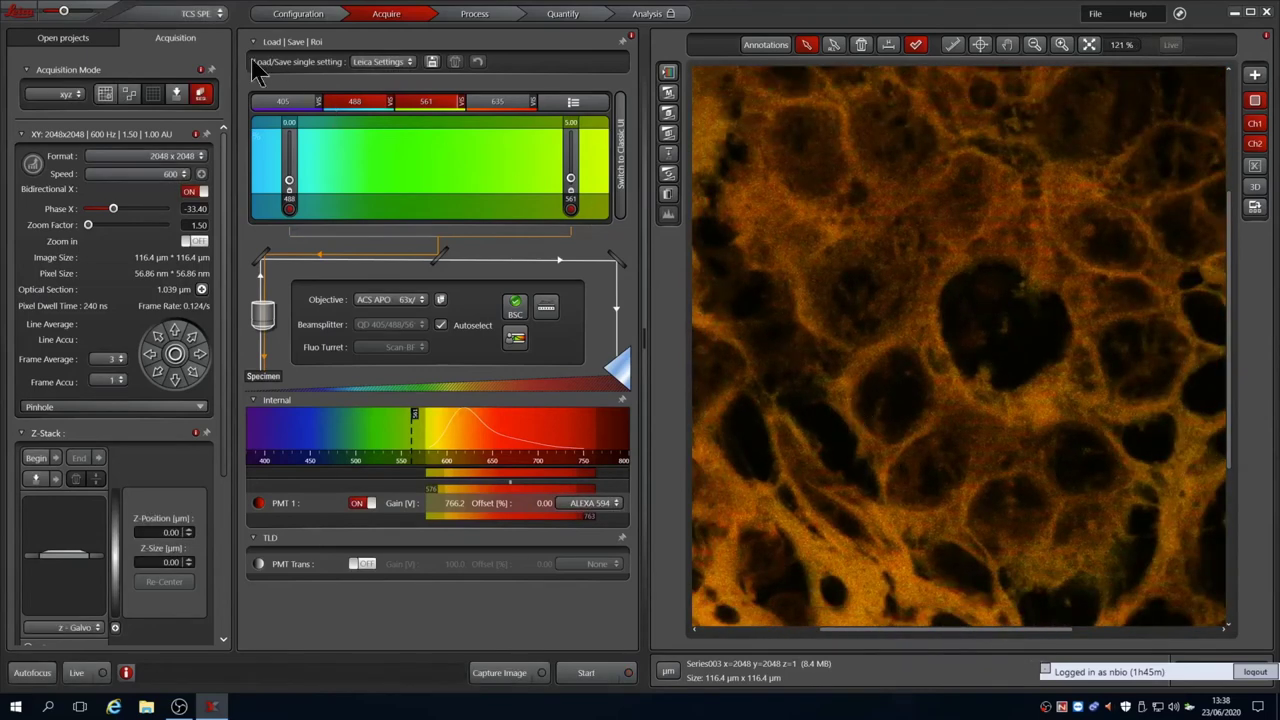
left_click(40, 38)
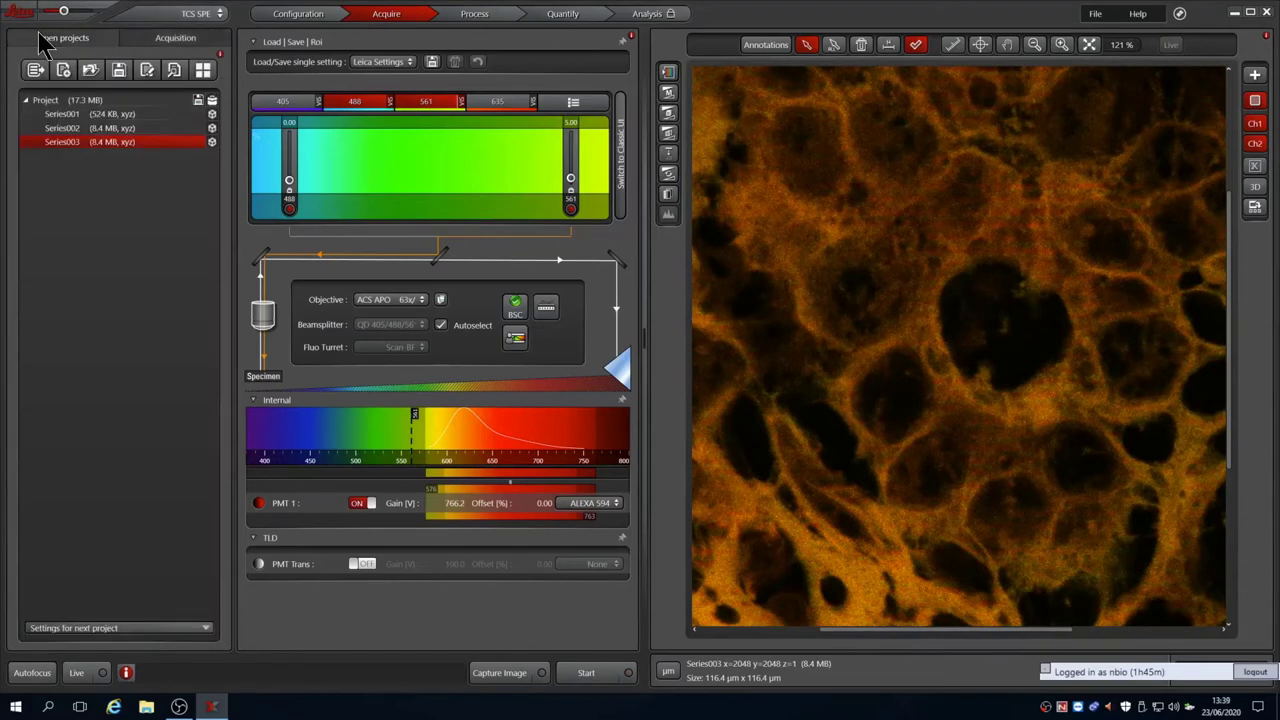
left_click(80, 128)
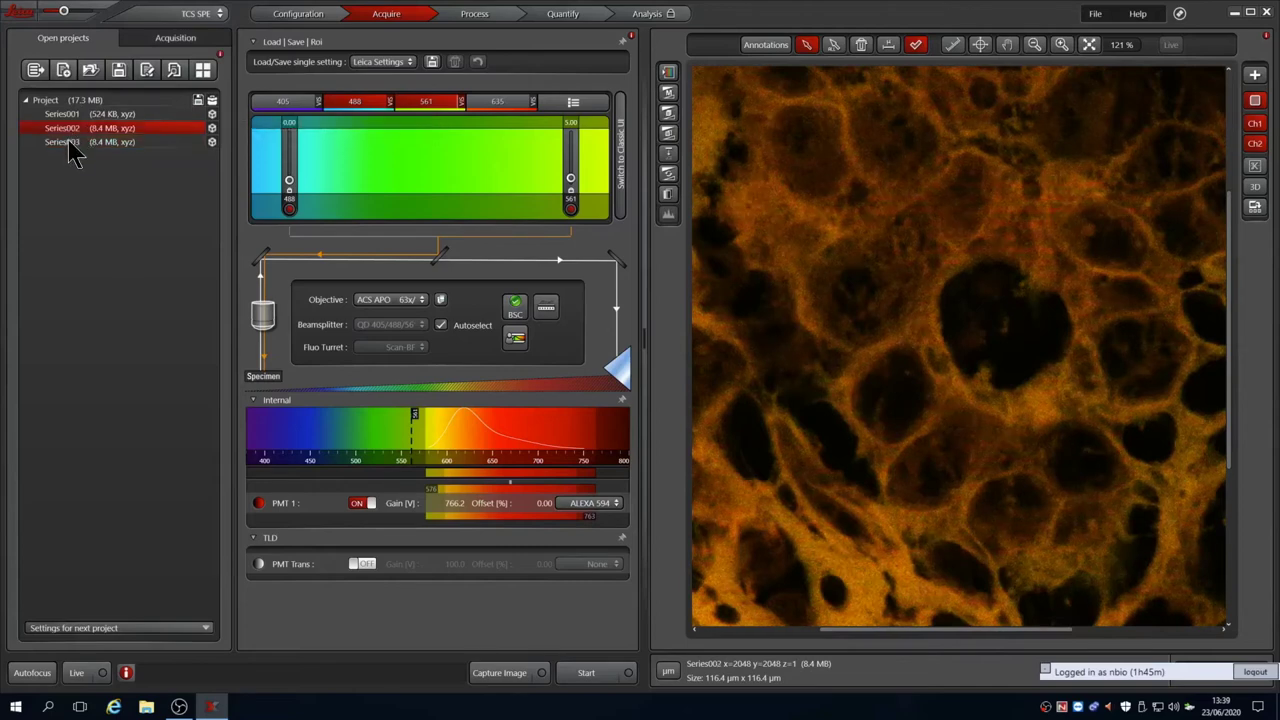
left_click(70, 143)
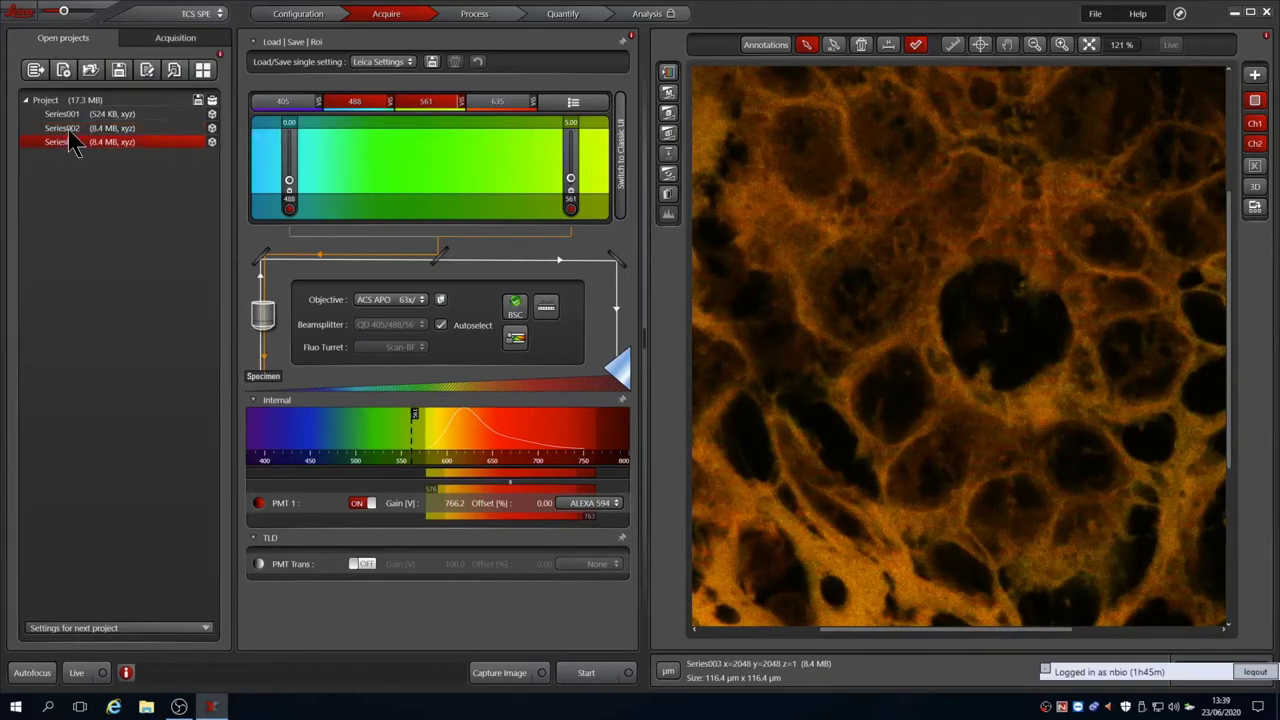
Set Frame Average to 4 and acquire the 2048 x 2048 Series004 scan at speed 400
left_click(168, 37)
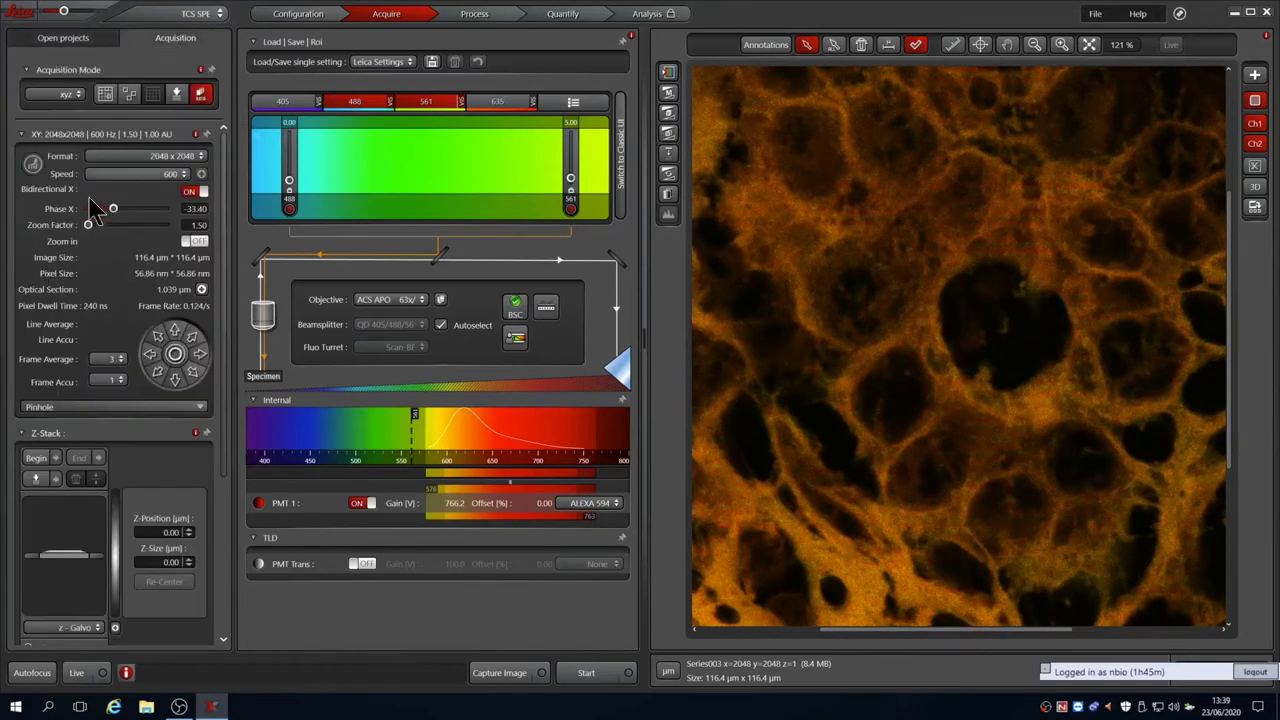
scroll(150, 178, "down", 1)
left_click(112, 359)
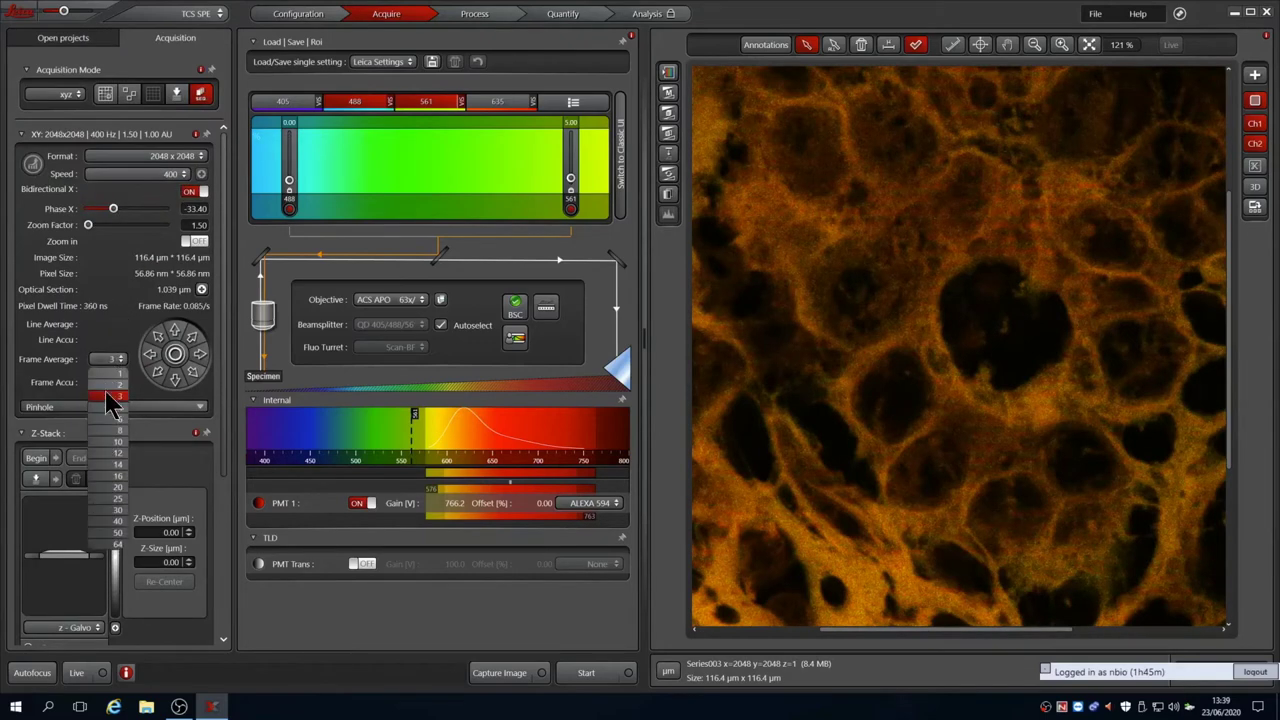
left_click(108, 408)
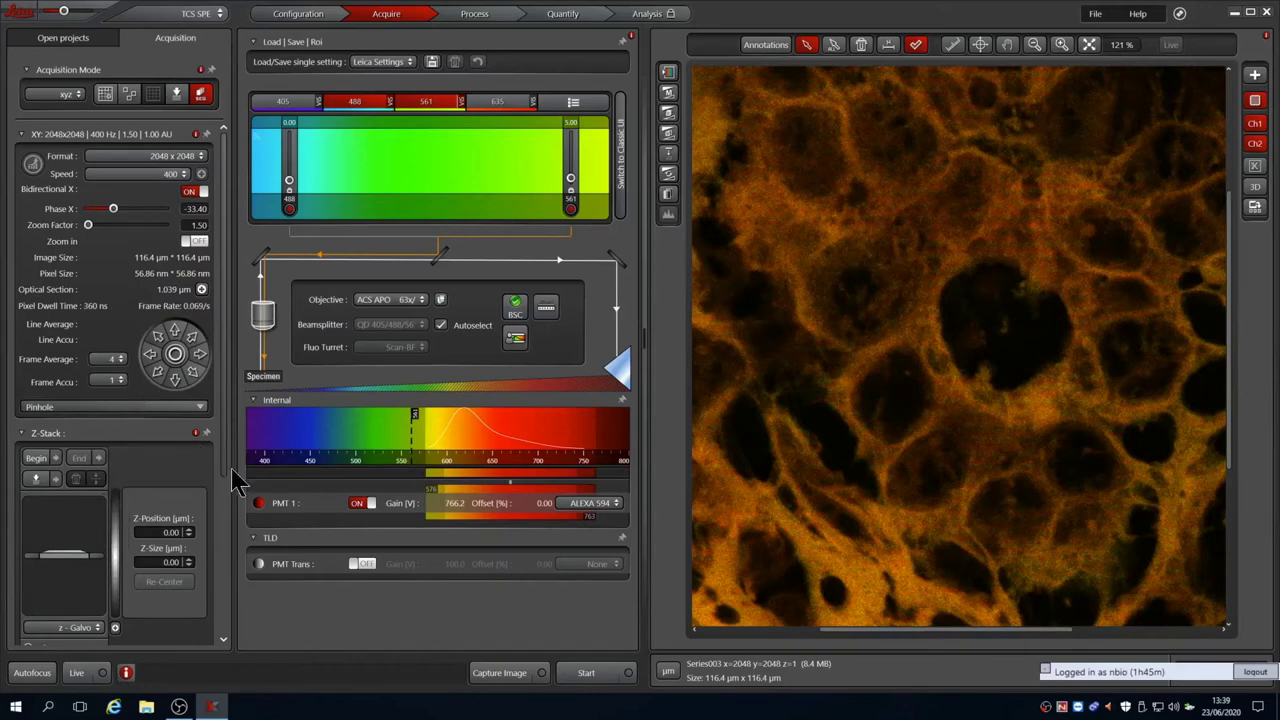
left_click(582, 676)
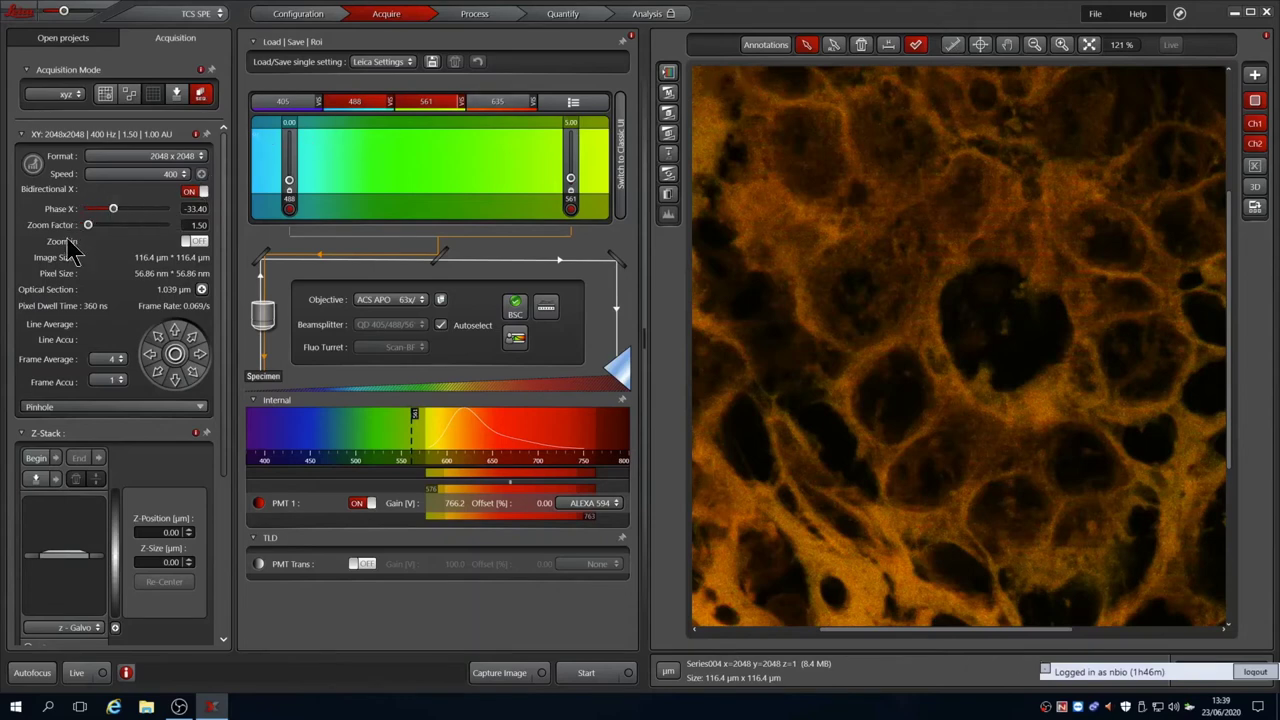
Zoom into a region around the central cell and preview it with a brief live scan
left_click(193, 241)
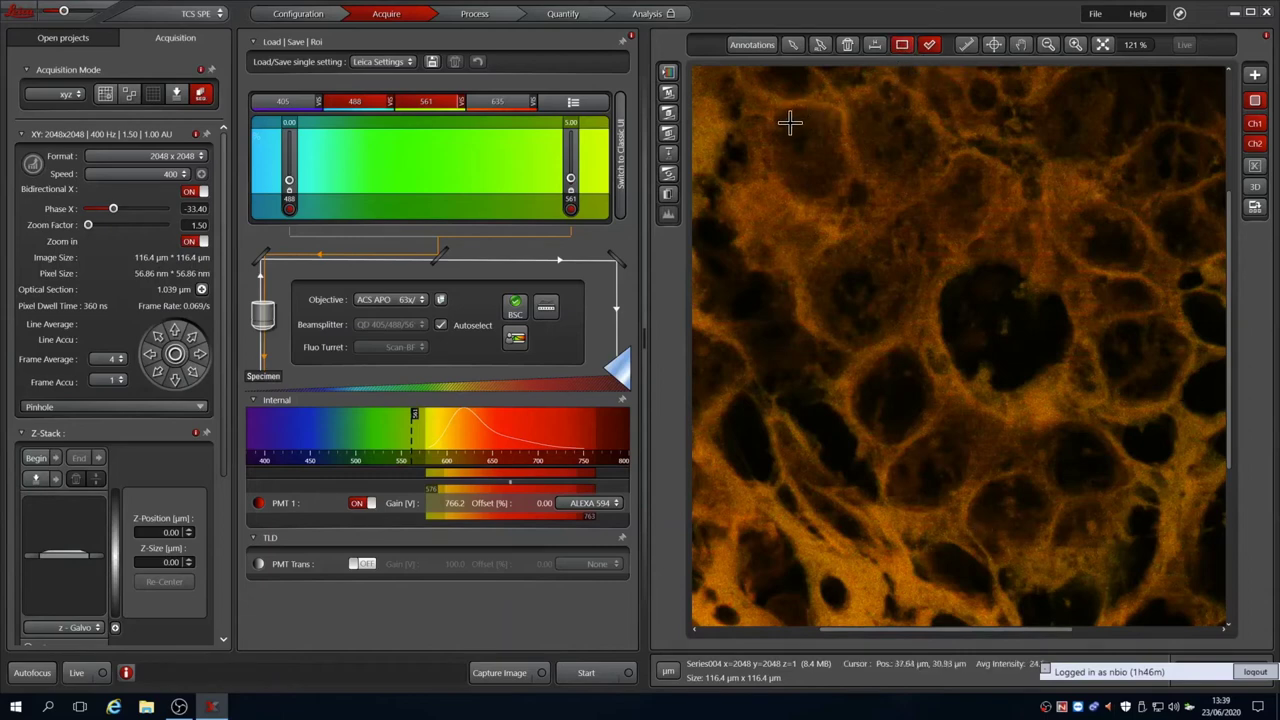
mouse_move(790, 124)
left_mouse_down()
mouse_move(871, 243)
mouse_move(983, 363)
mouse_move(1182, 532)
mouse_move(1210, 536)
left_mouse_up()
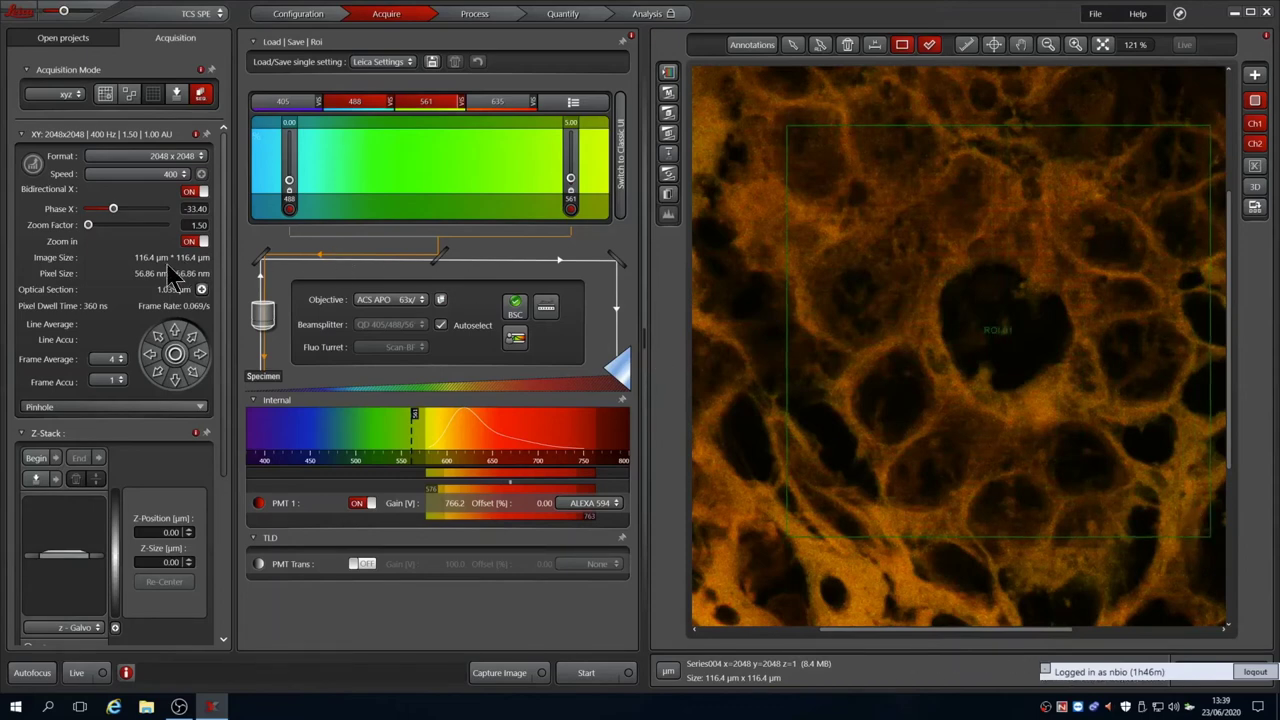
left_click(77, 673)
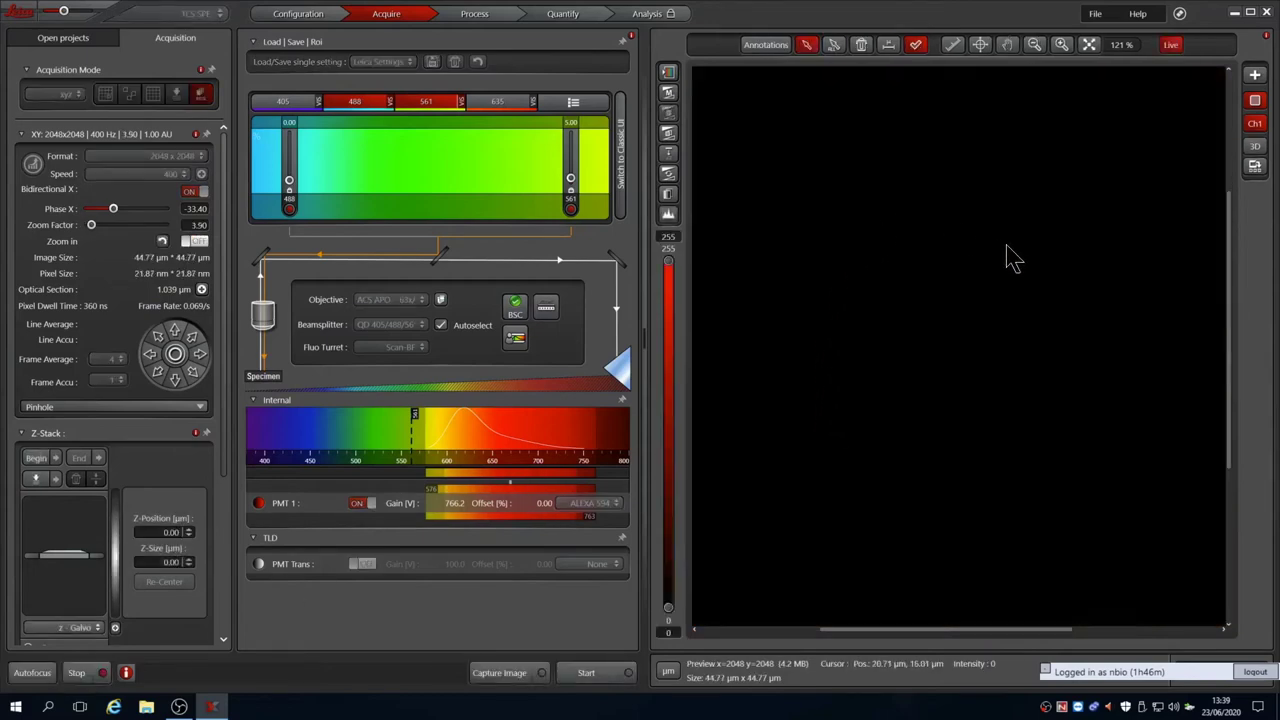
left_click(74, 673)
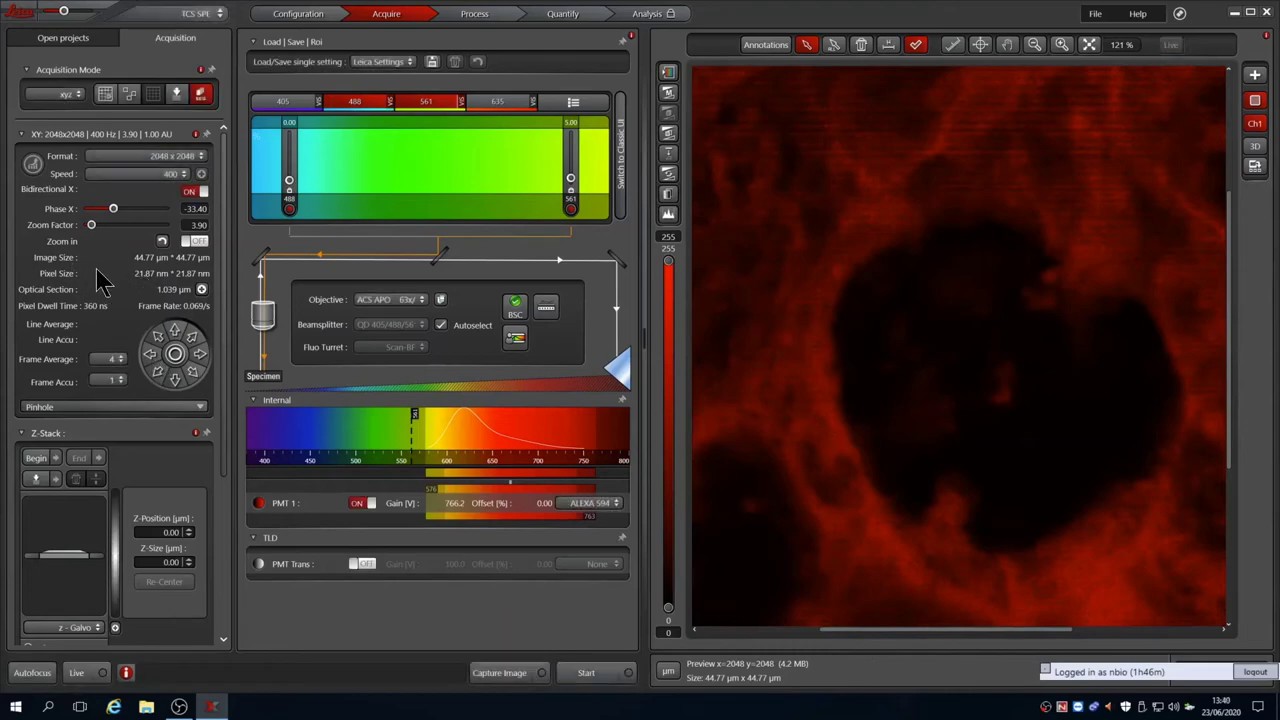
Set the scan format to 1024 x 1024 and fit the whole image to the view
left_click(170, 160)
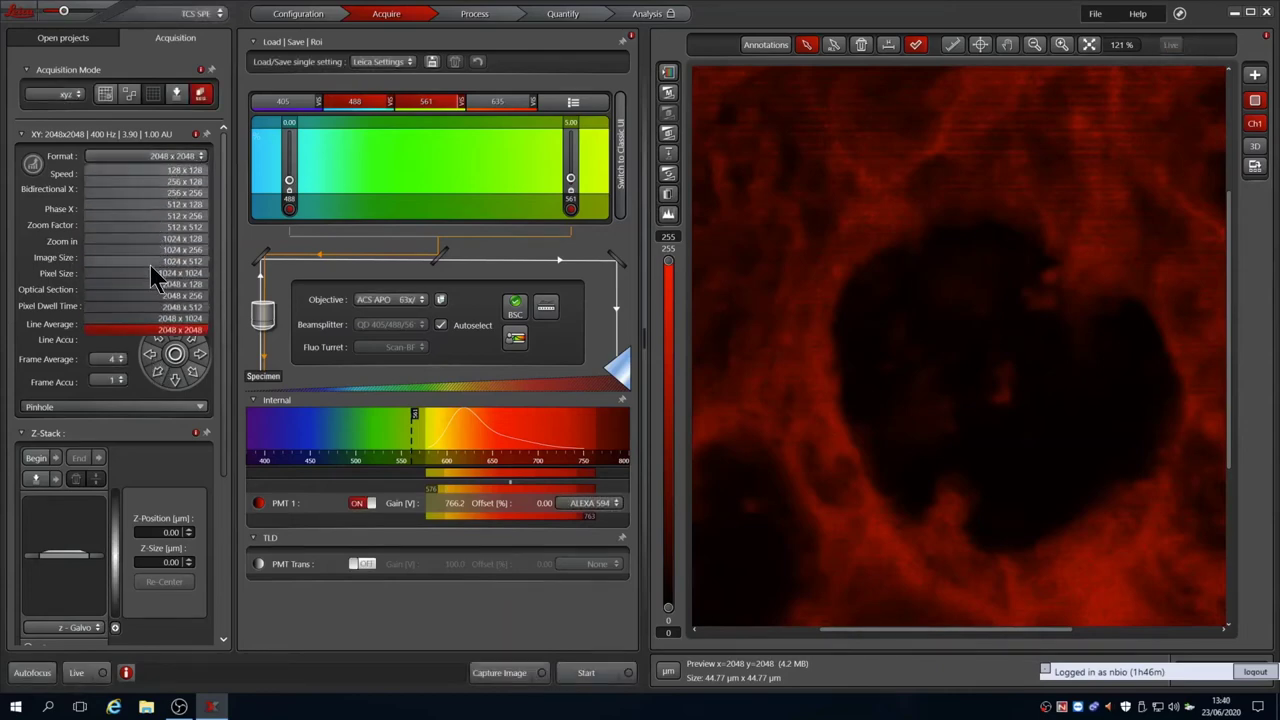
left_click(152, 274)
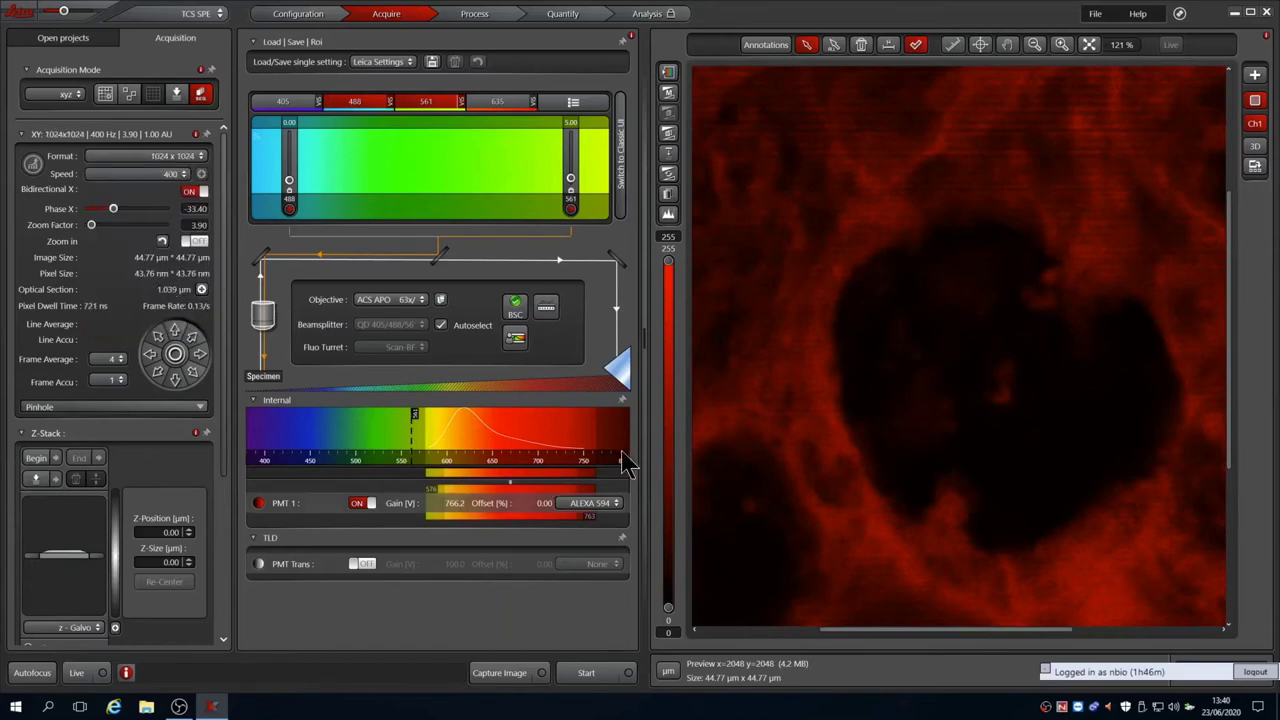
left_click(1089, 44)
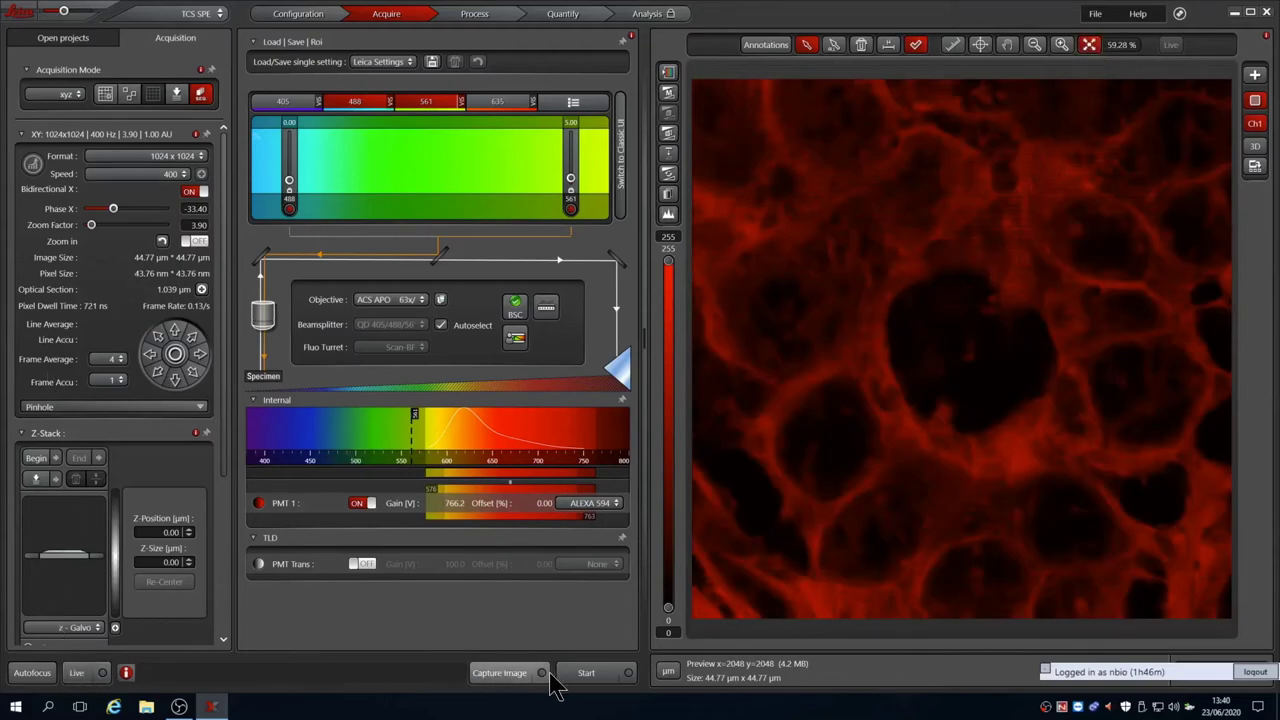
Acquire Series005, a 1024 x 1024 two-channel image of the zoomed 44.77 µm field
left_click(589, 676)
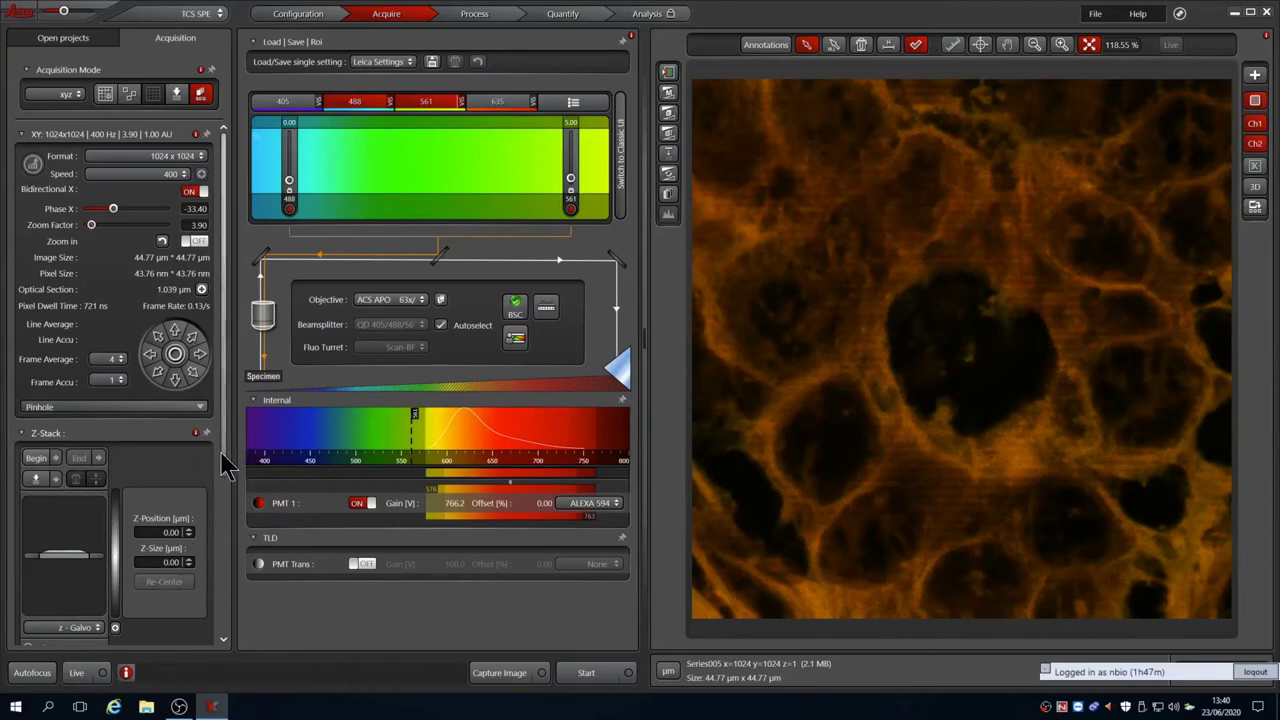
Start a live scan to locate the z-stack limits
left_click_drag(222, 450, 236, 586)
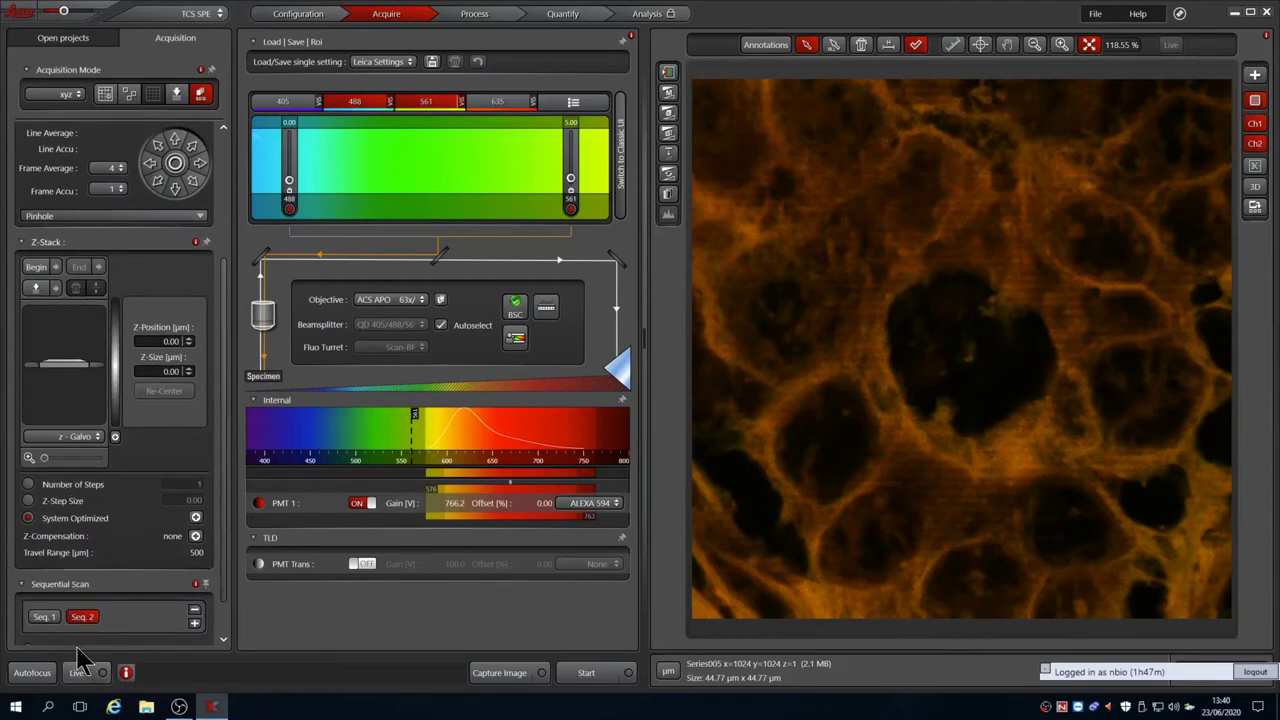
left_click(79, 672)
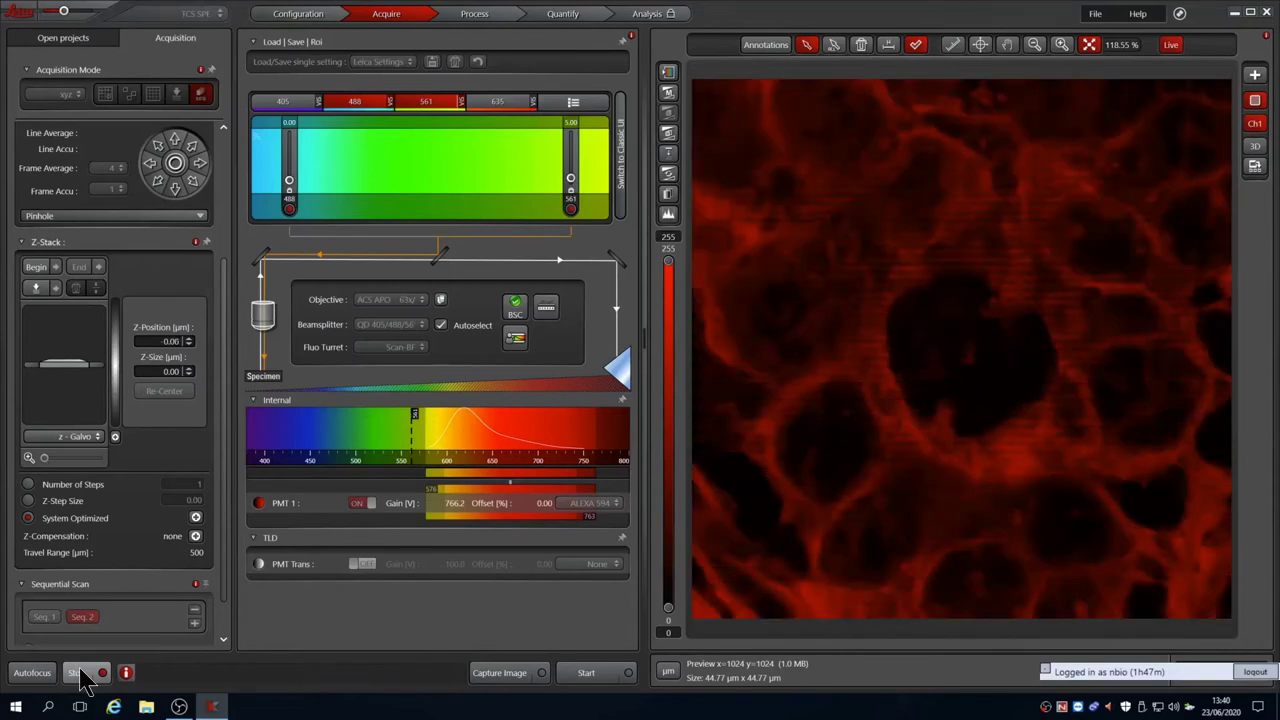
scroll(78, 440, "down", 2)
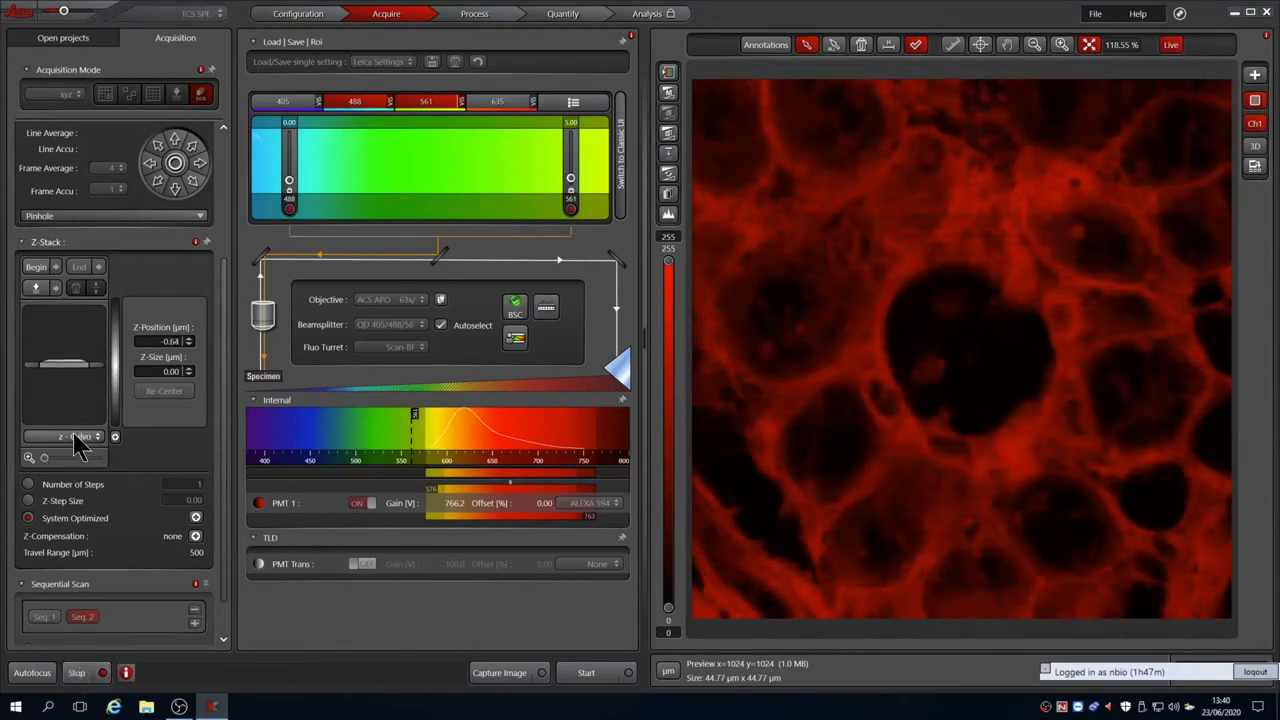
scroll(78, 440, "down", 4)
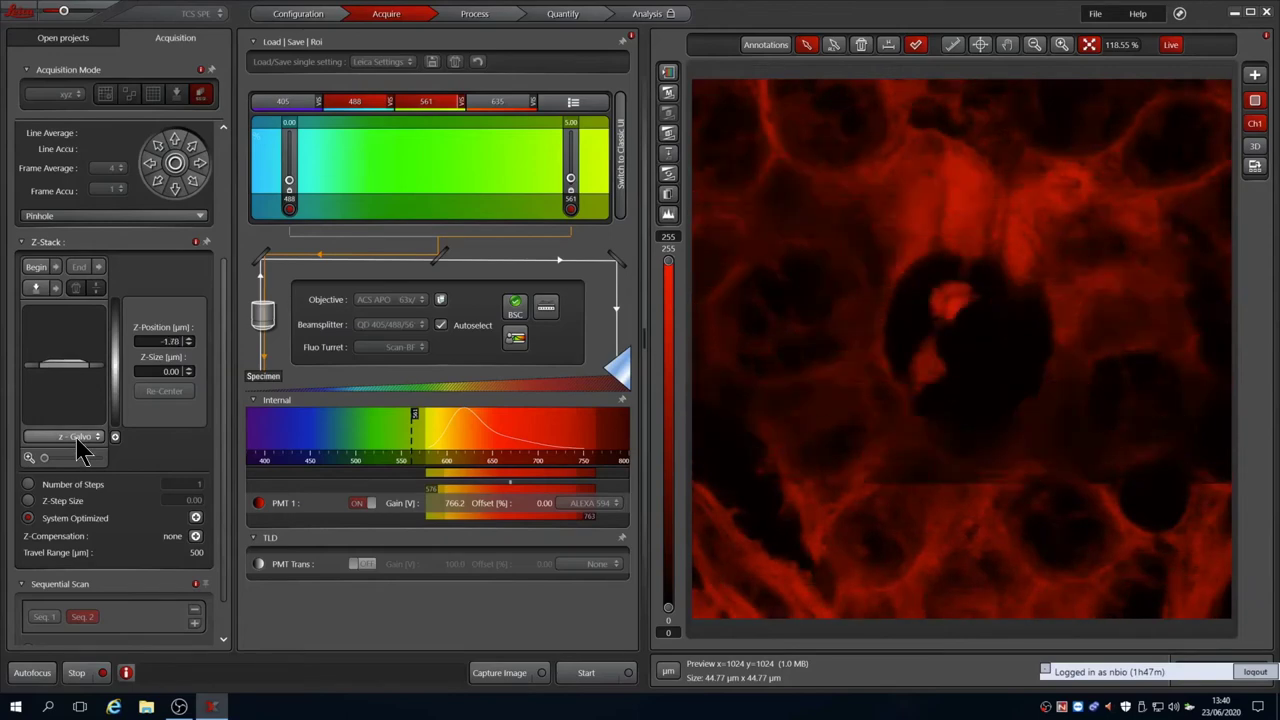
scroll(82, 450, "down", 1)
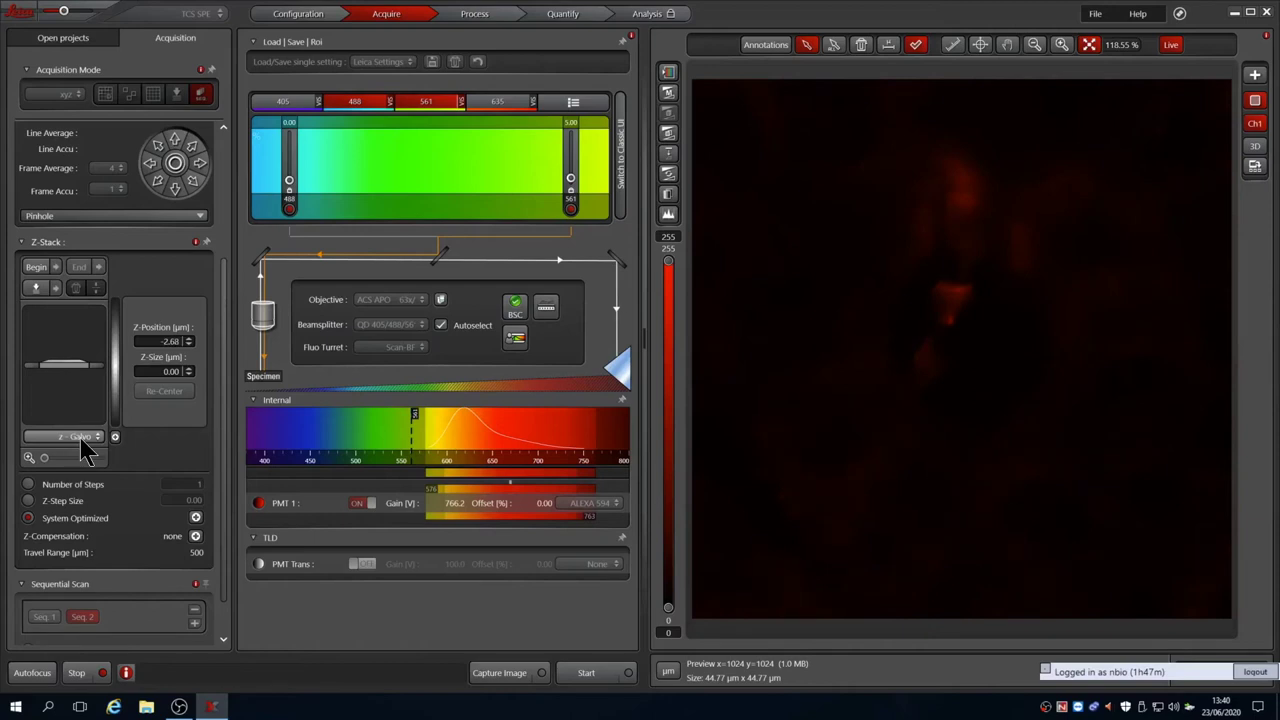
Set the z-stack Begin at -2.68 µm and End near 1.82 µm, then stop Live
left_click(35, 267)
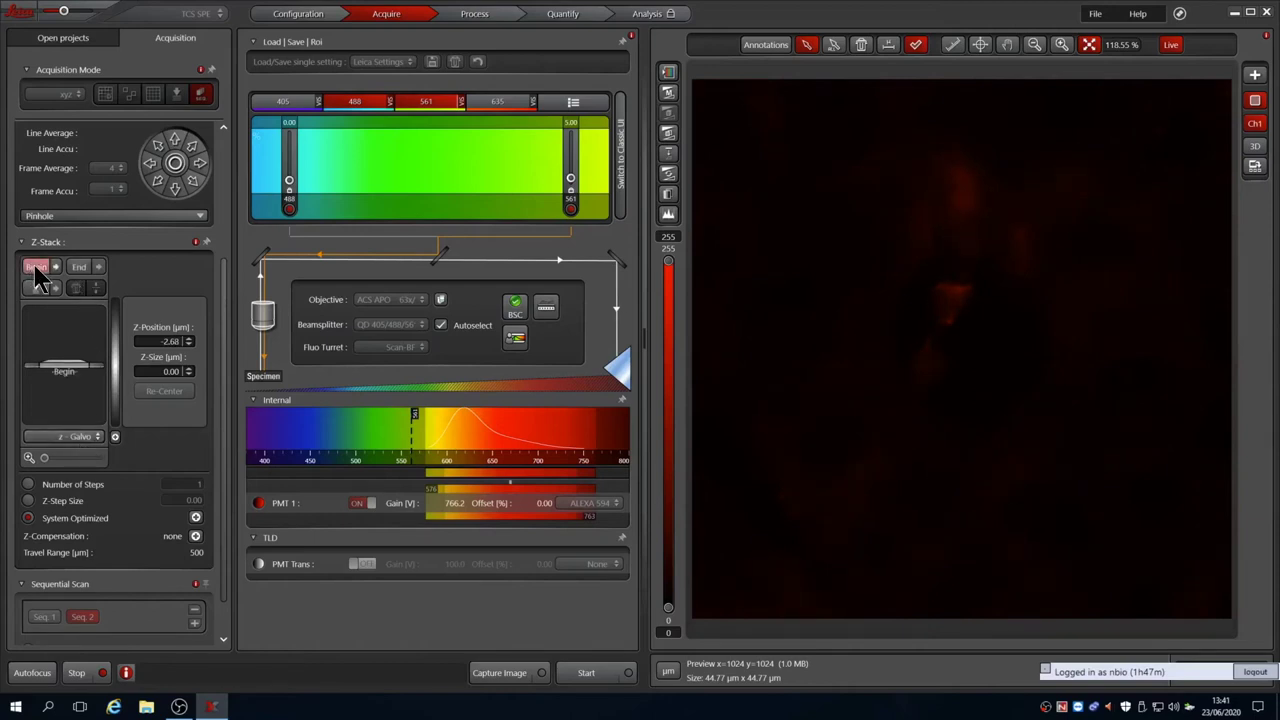
left_click(40, 288)
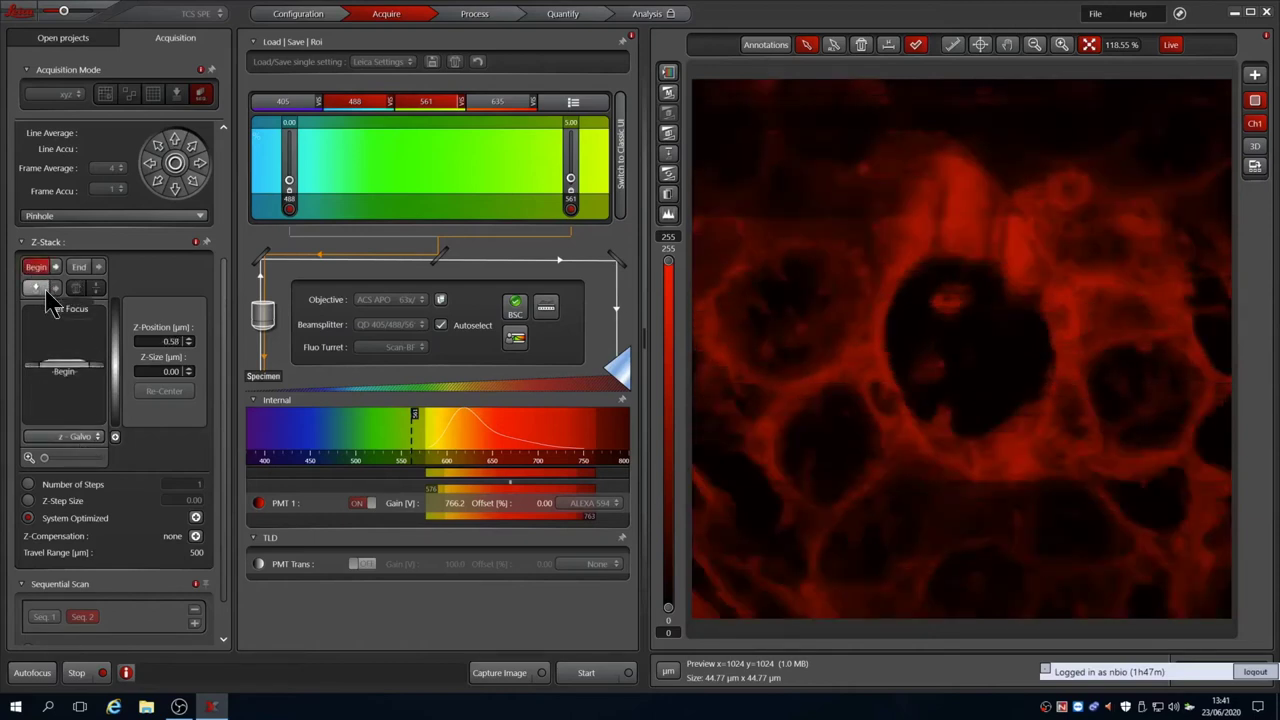
left_click(44, 296)
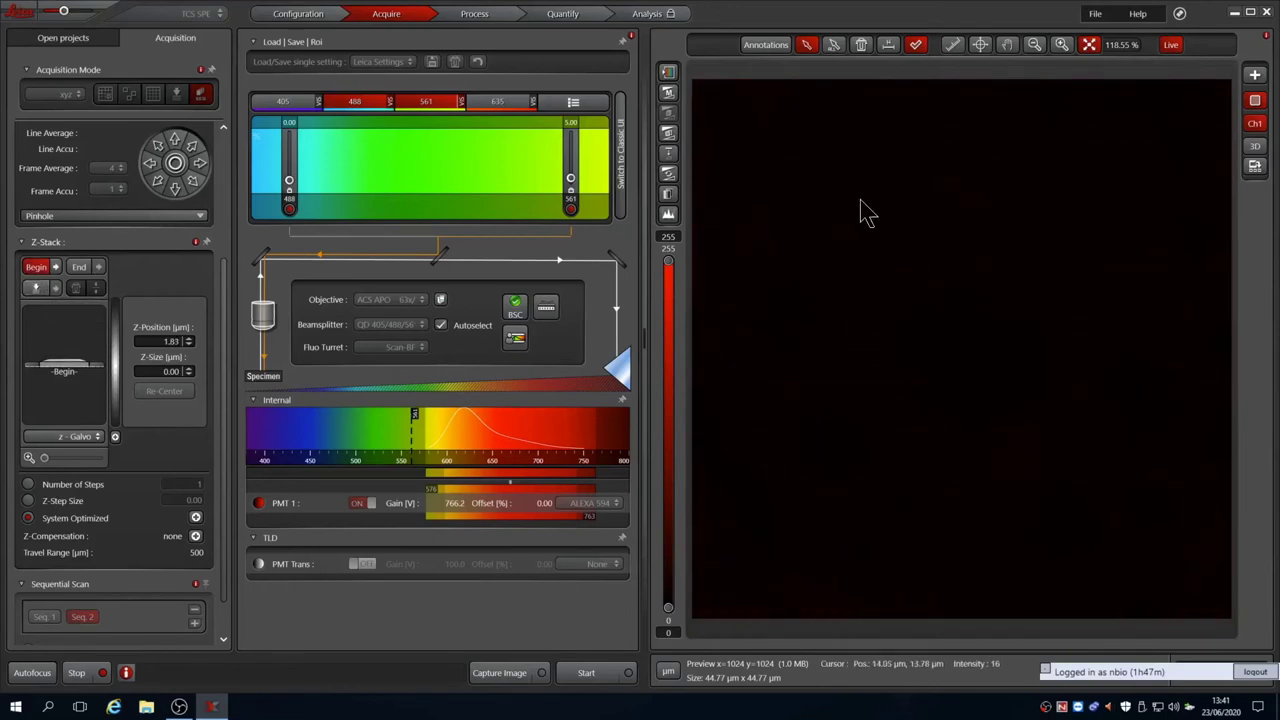
left_click(669, 74)
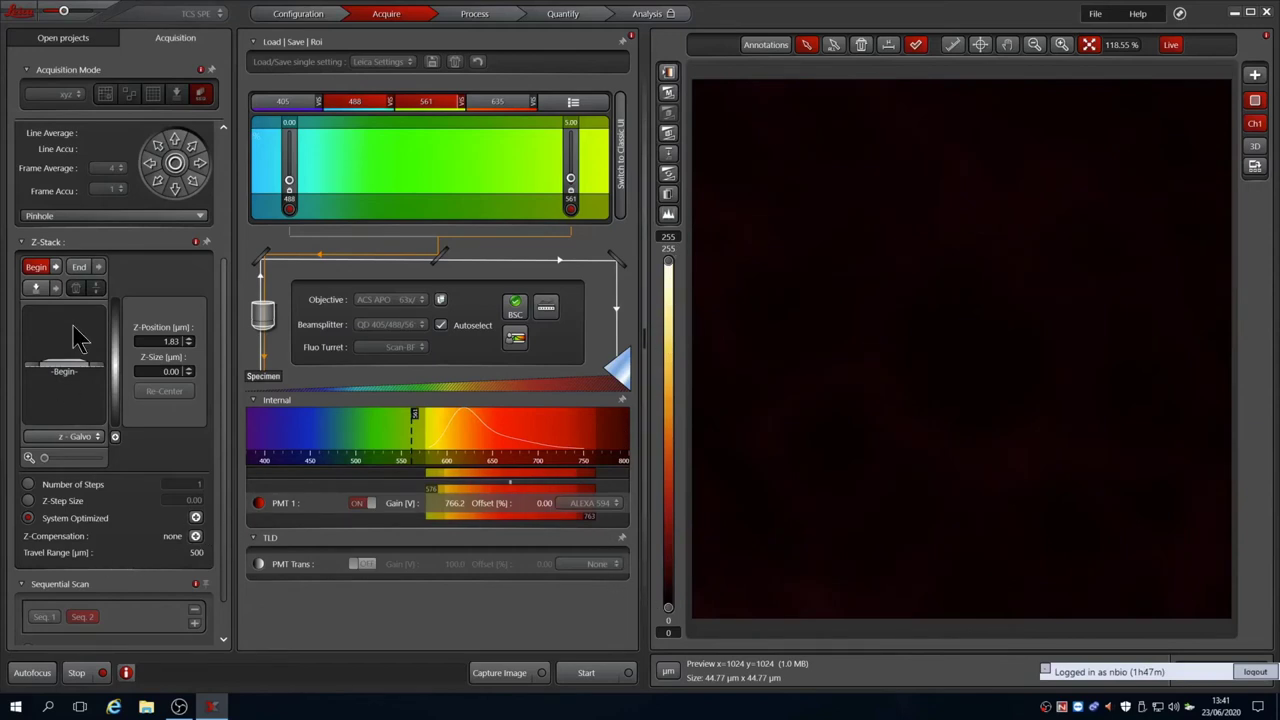
left_click(79, 268)
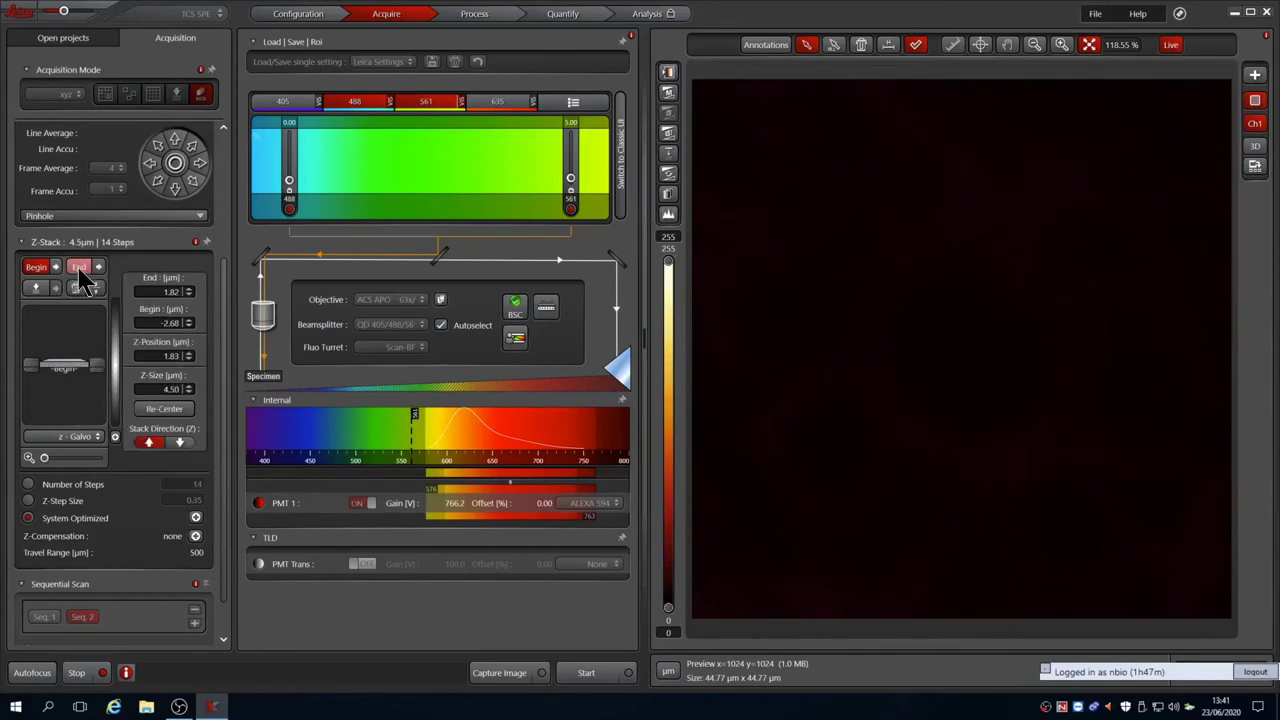
left_click(76, 672)
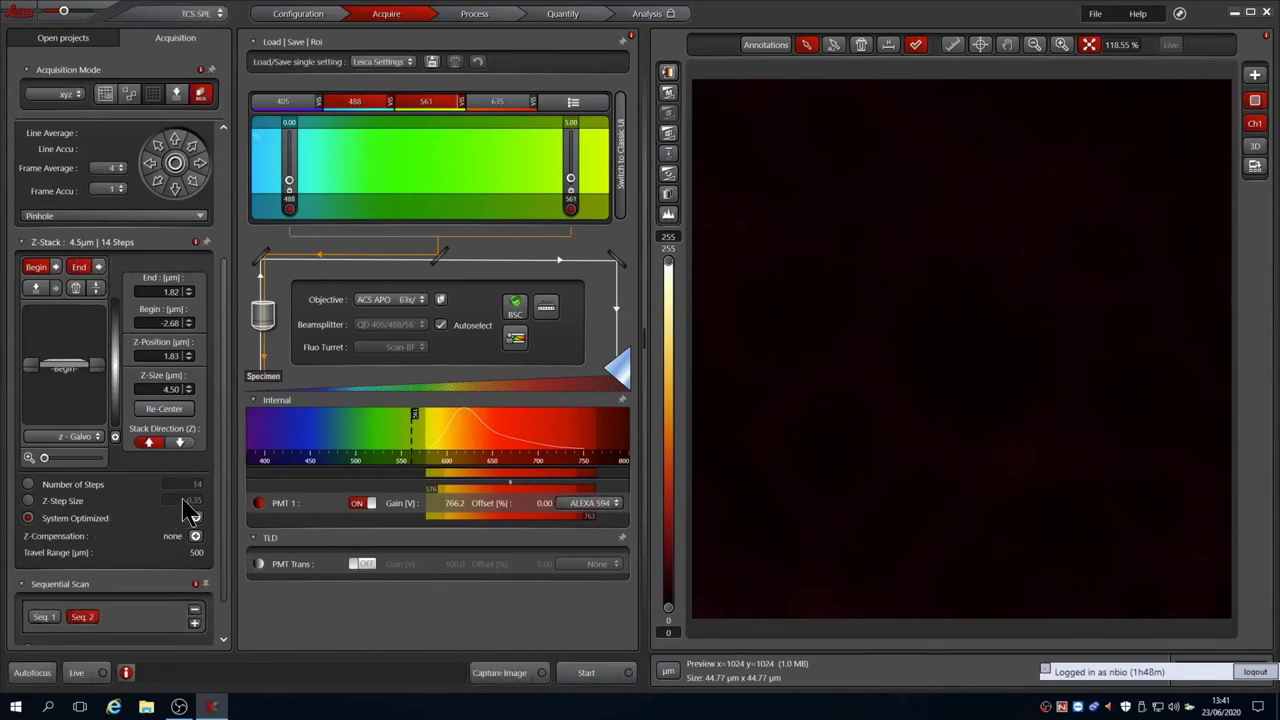
Confirm the 63x oil objective is selected
left_click_drag(224, 501, 242, 375)
left_click(420, 302)
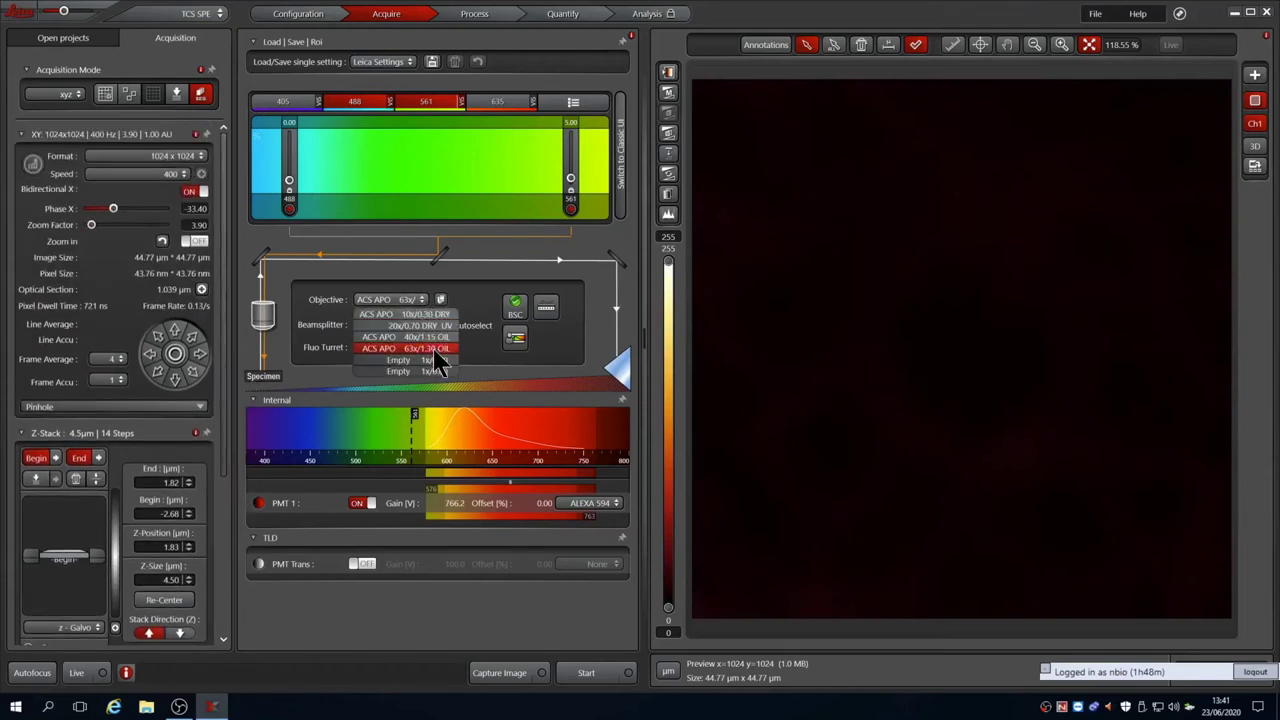
left_click(289, 292)
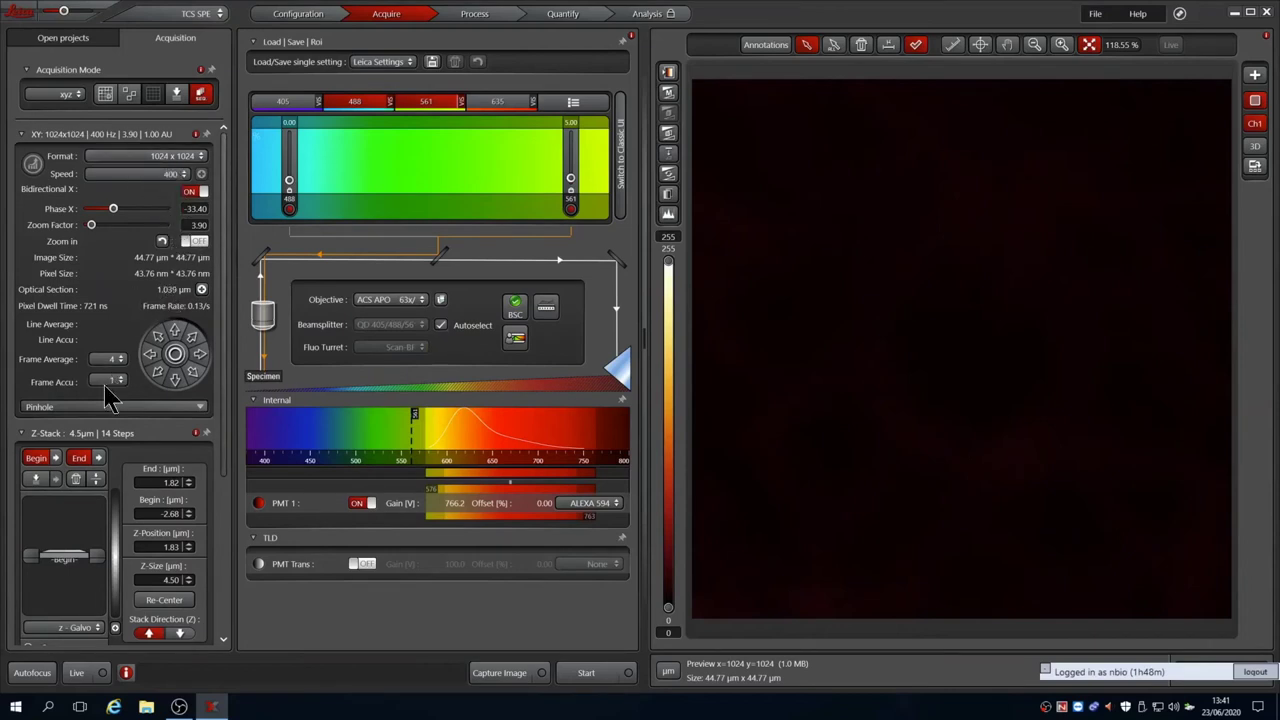
Acquire the 14-slice z-stack Series006 and move to a mid-stack fluorescent slice
left_click(586, 673)
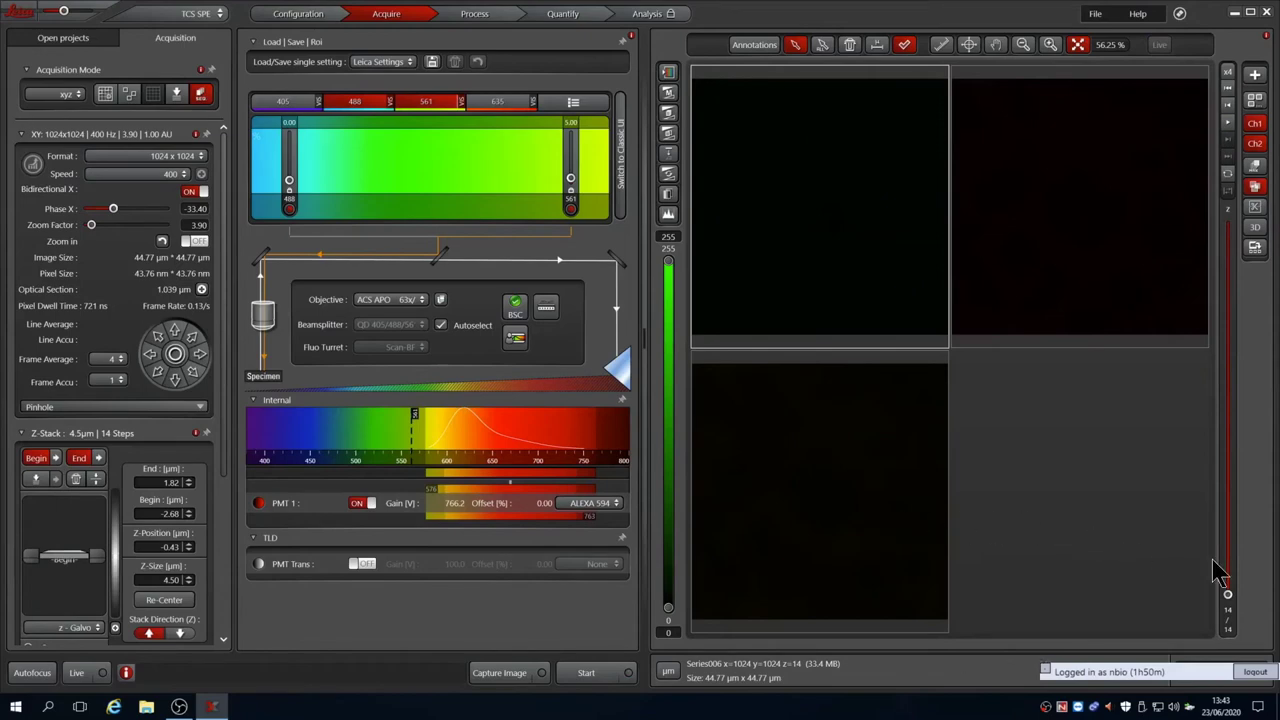
left_click_drag(1230, 597, 1238, 455)
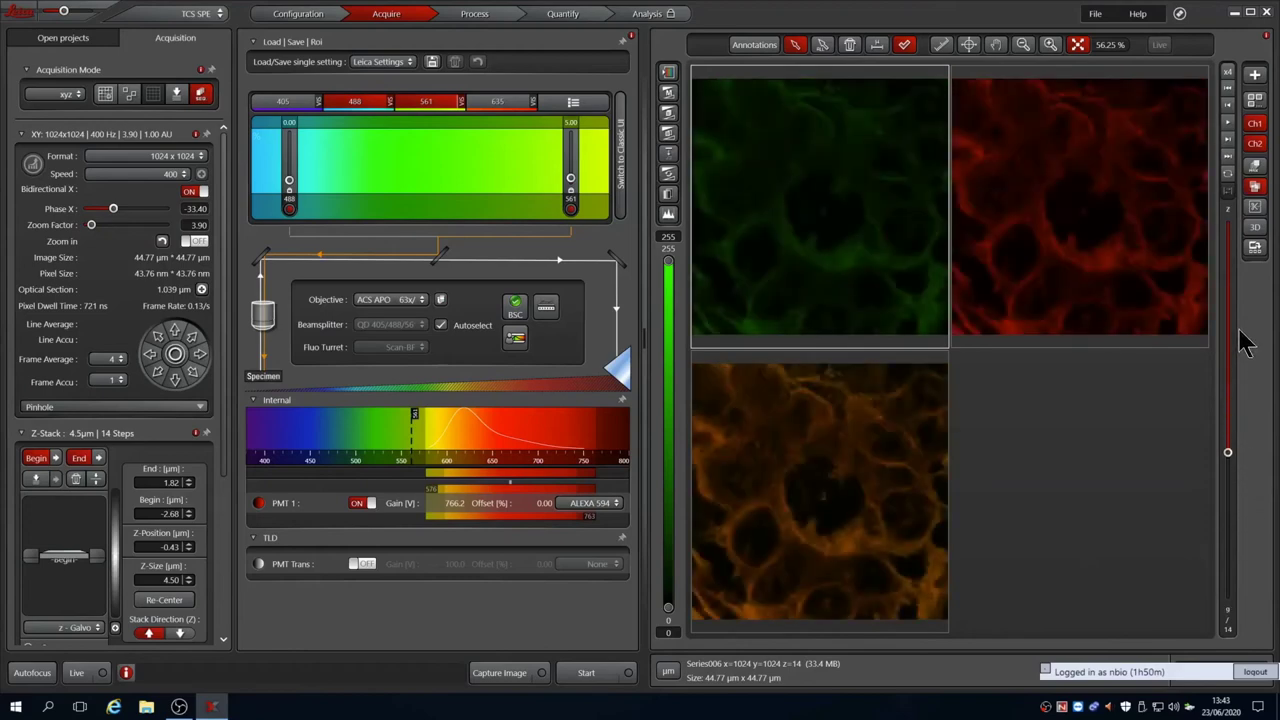
Open Series006 in the 3D viewer and rotate the volume
left_click(1255, 228)
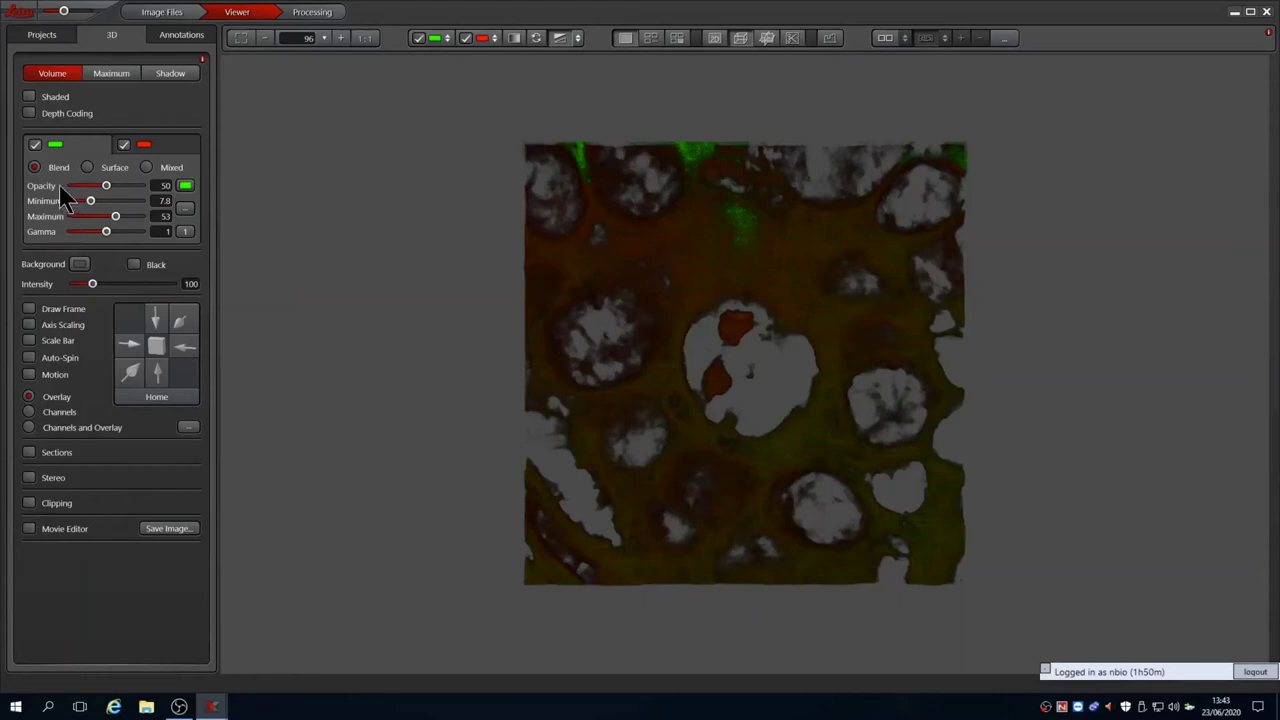
left_click_drag(651, 489, 669, 403)
scroll(768, 415, "up", 5)
left_click_drag(767, 409, 716, 389)
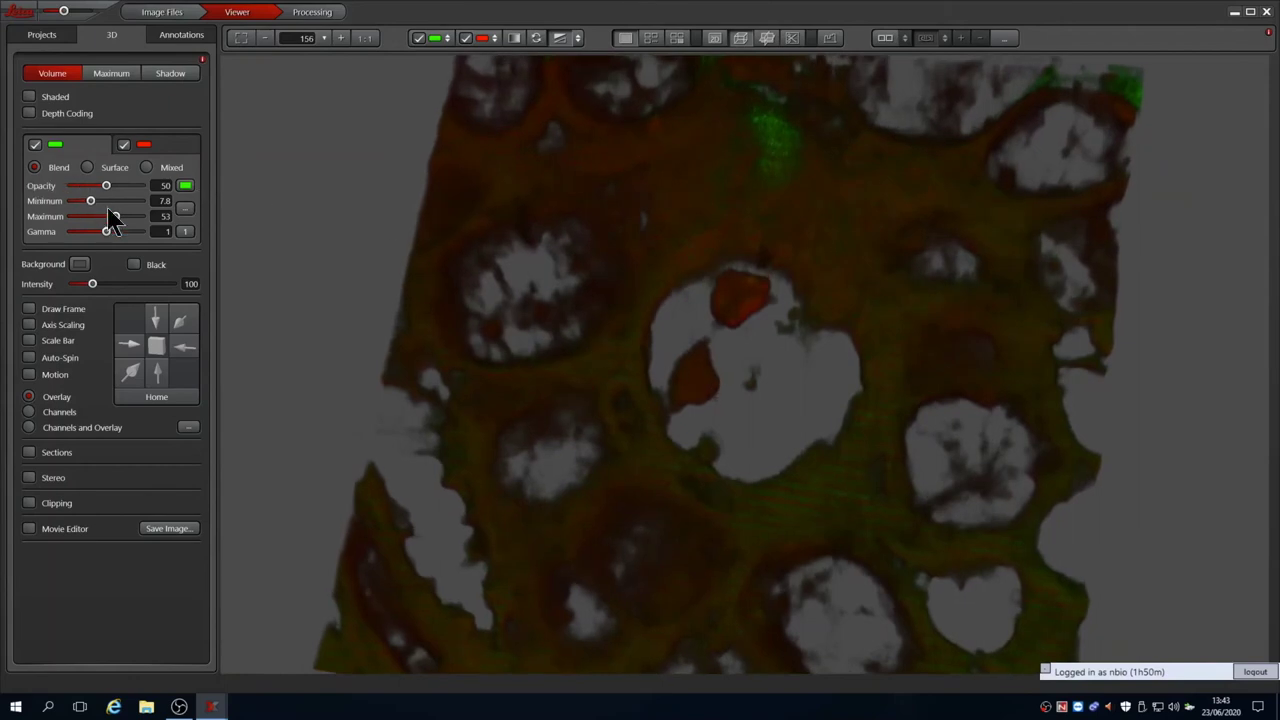
Set 3D intensity to 147 on a black background, with green maximum 48 and lowered minimum
left_click_drag(92, 285, 112, 287)
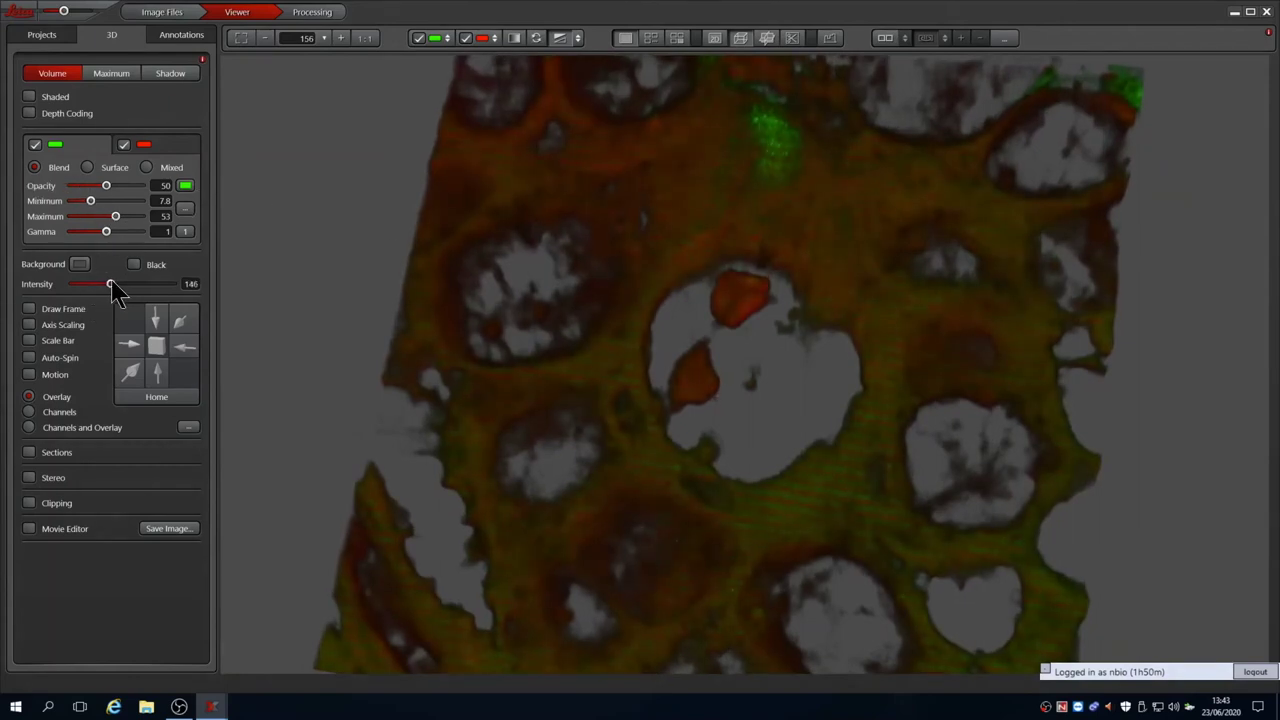
left_click(134, 265)
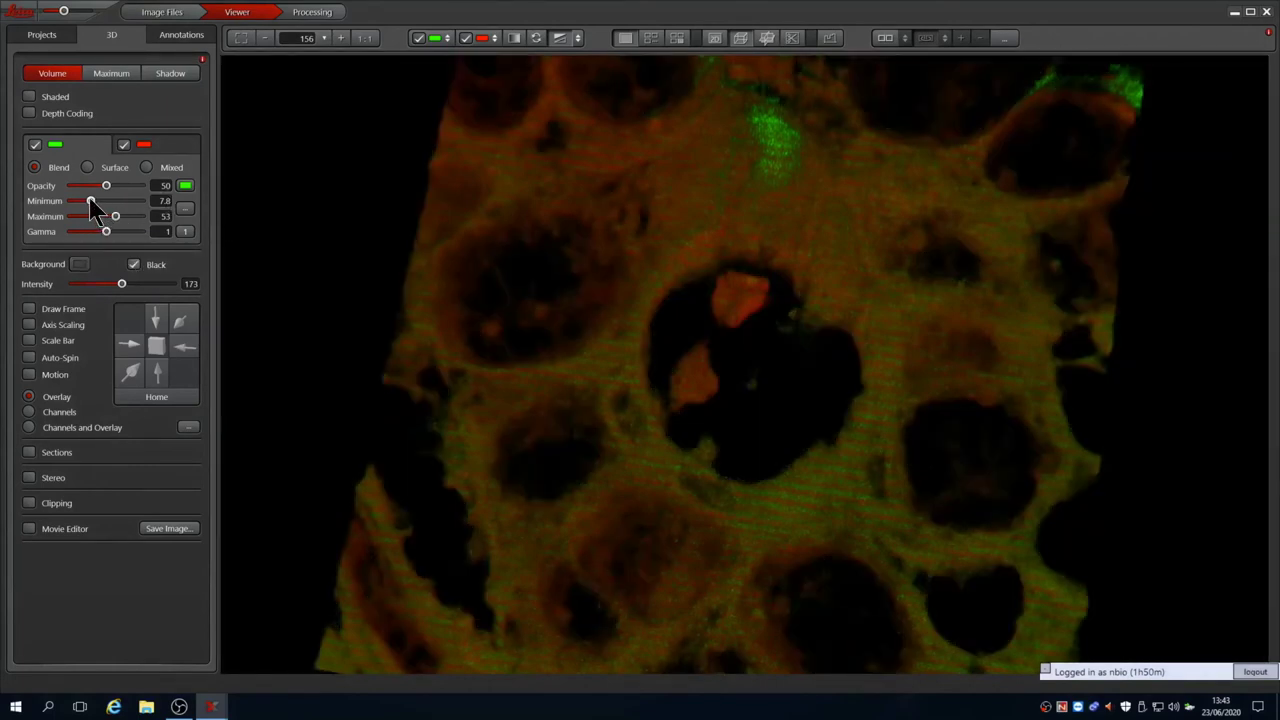
left_click_drag(119, 222, 116, 222)
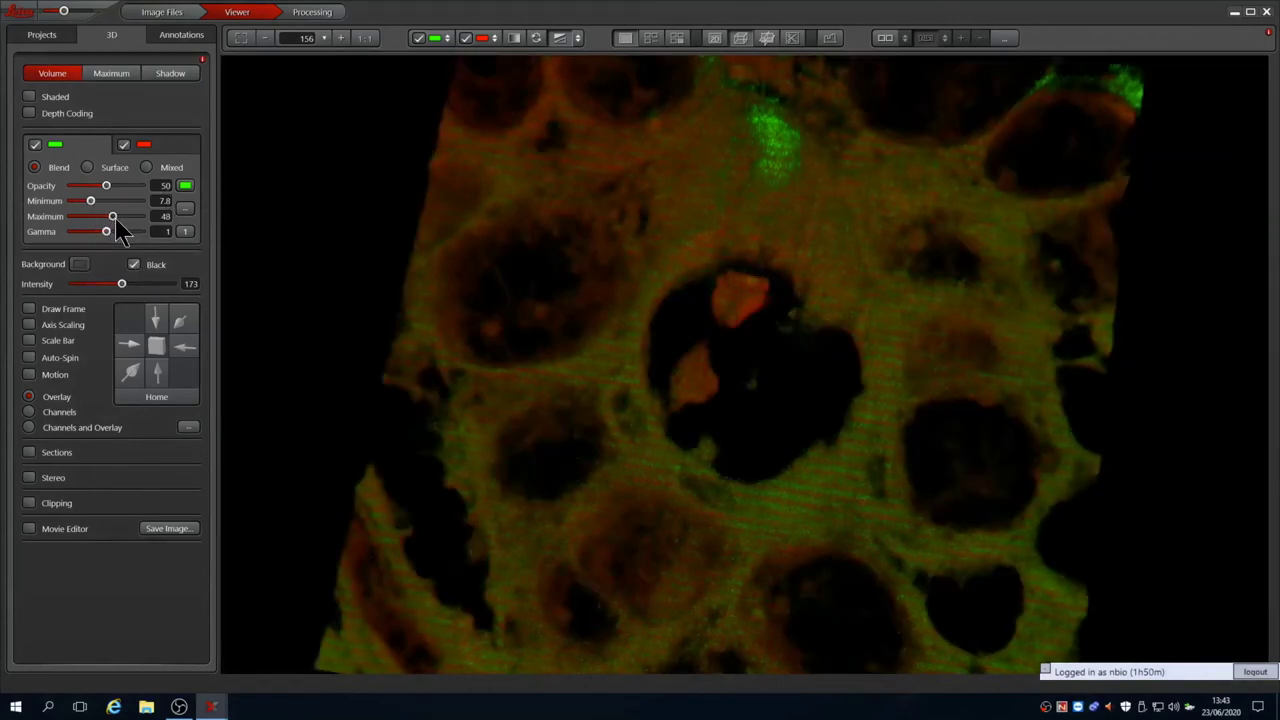
left_click(165, 146)
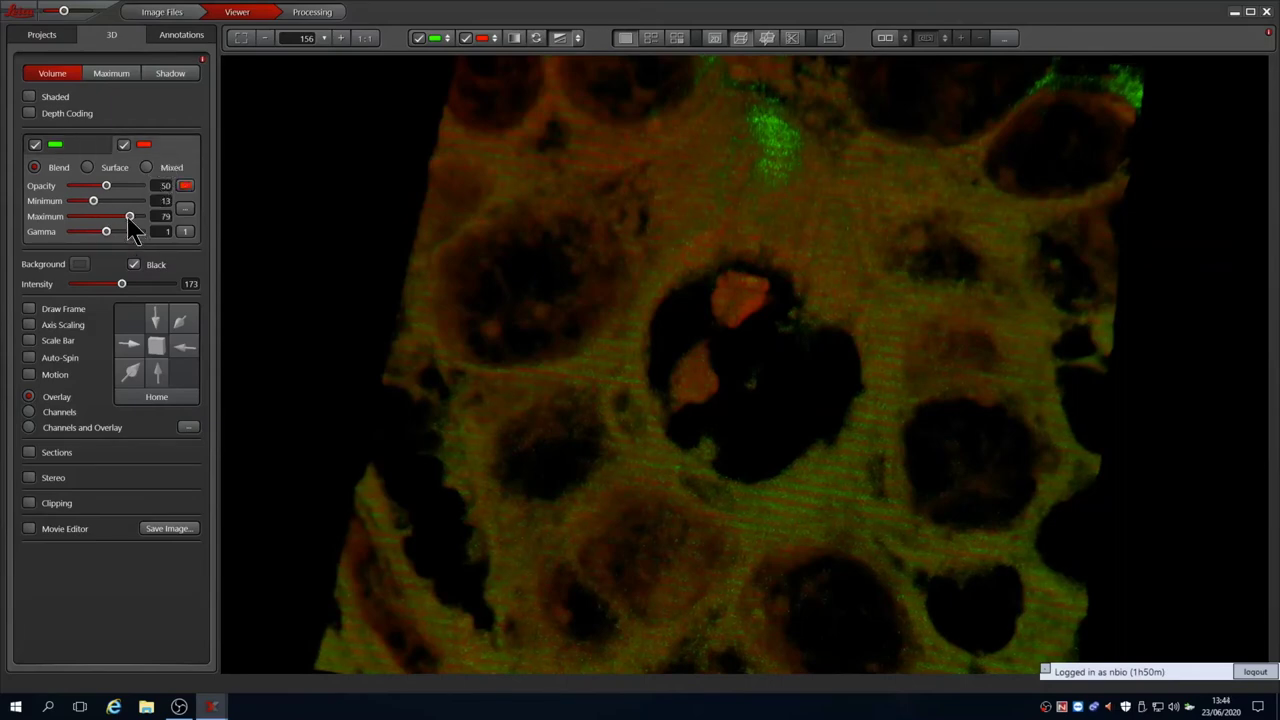
left_click(82, 145)
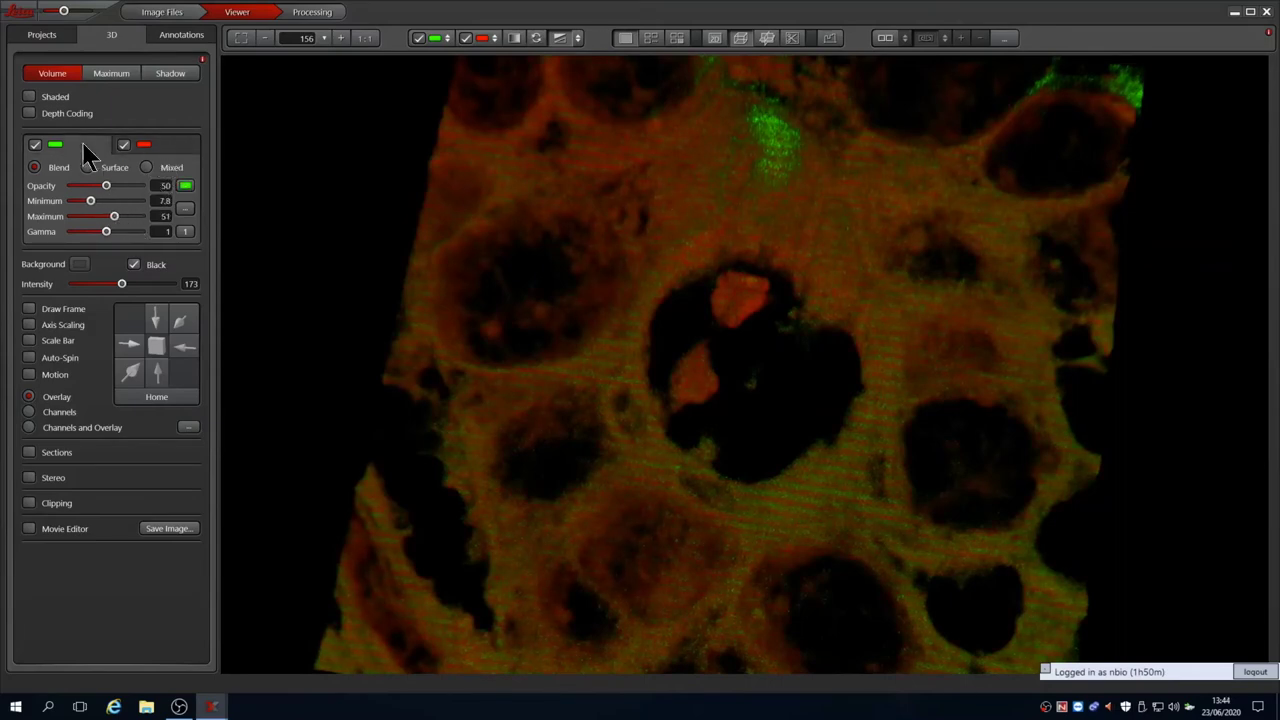
left_click_drag(92, 201, 86, 201)
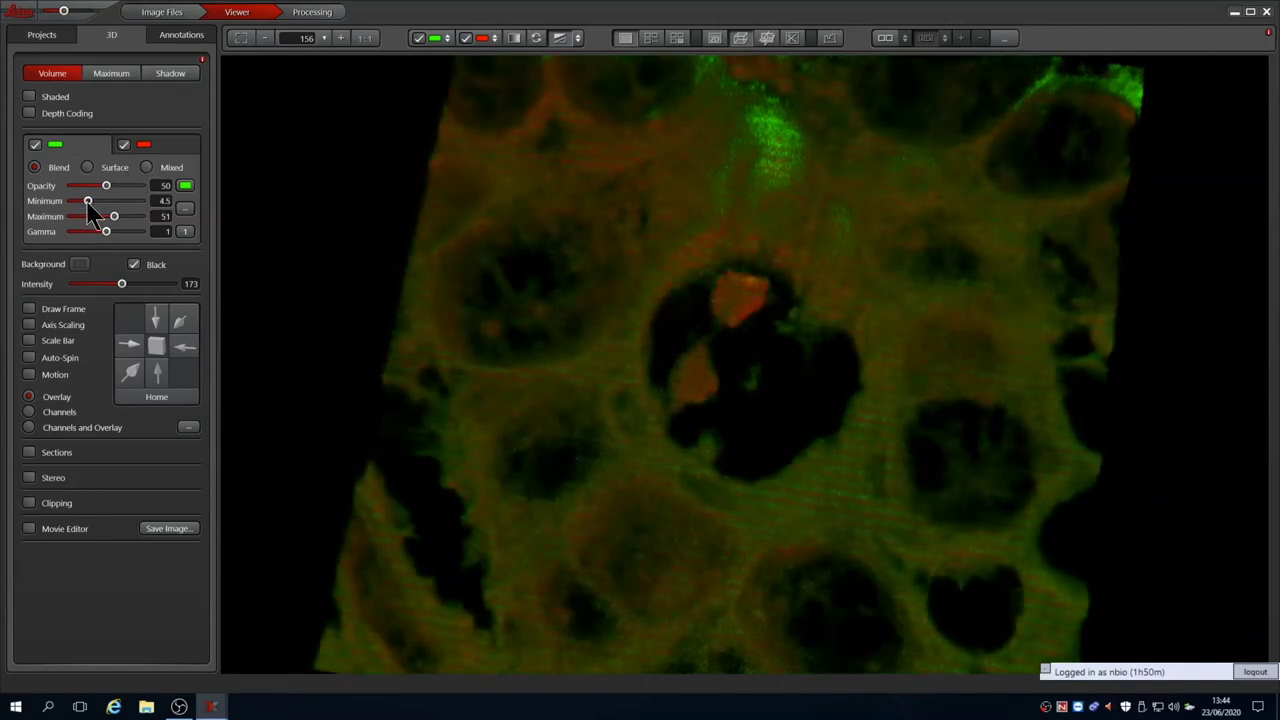
left_click(184, 146)
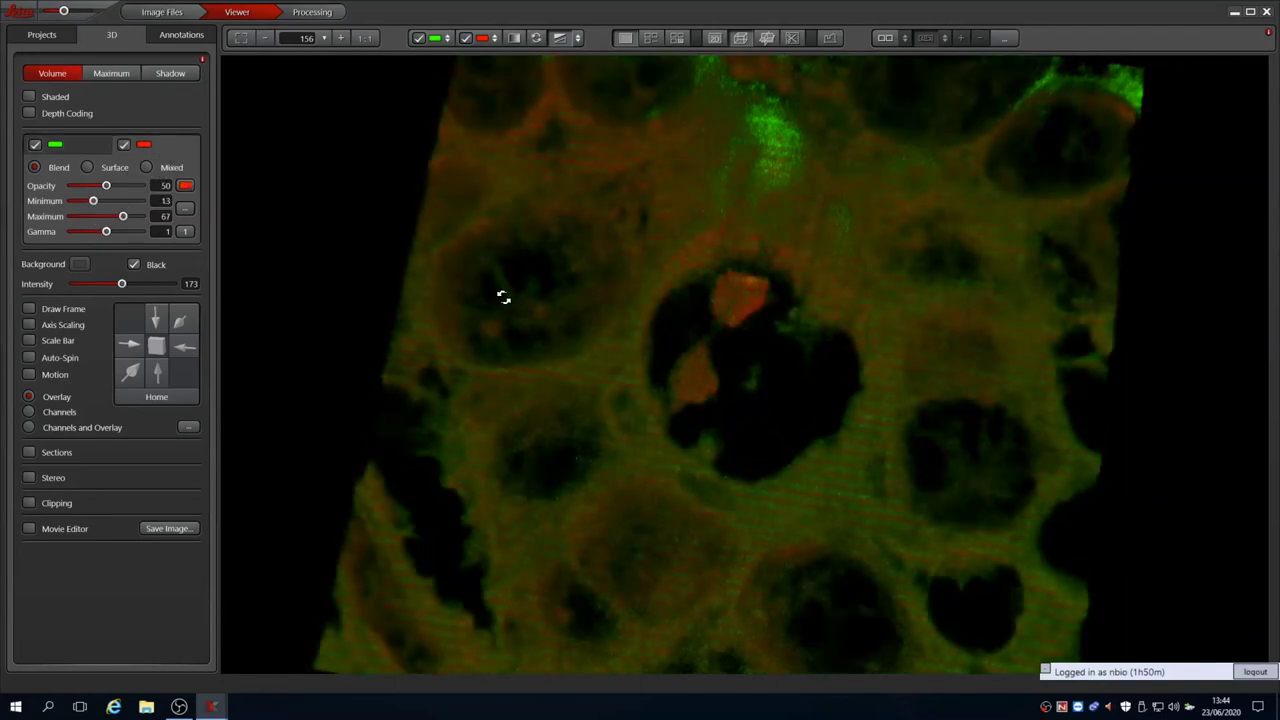
Turn the volume face-on and save it to the project at Current Desktop Size
scroll(574, 339, "down", 5)
left_click_drag(734, 386, 531, 480)
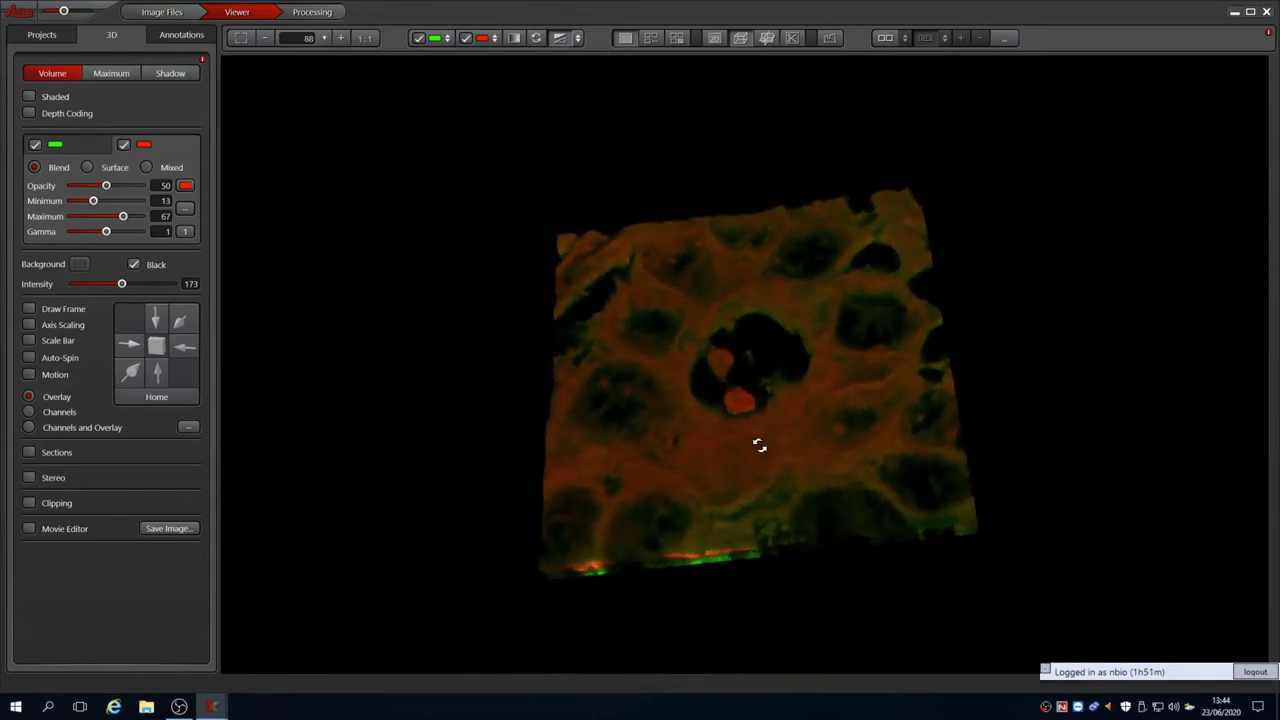
mouse_move(795, 433)
left_mouse_down()
mouse_move(877, 520)
mouse_move(803, 449)
left_mouse_up()
scroll(771, 394, "up", 5)
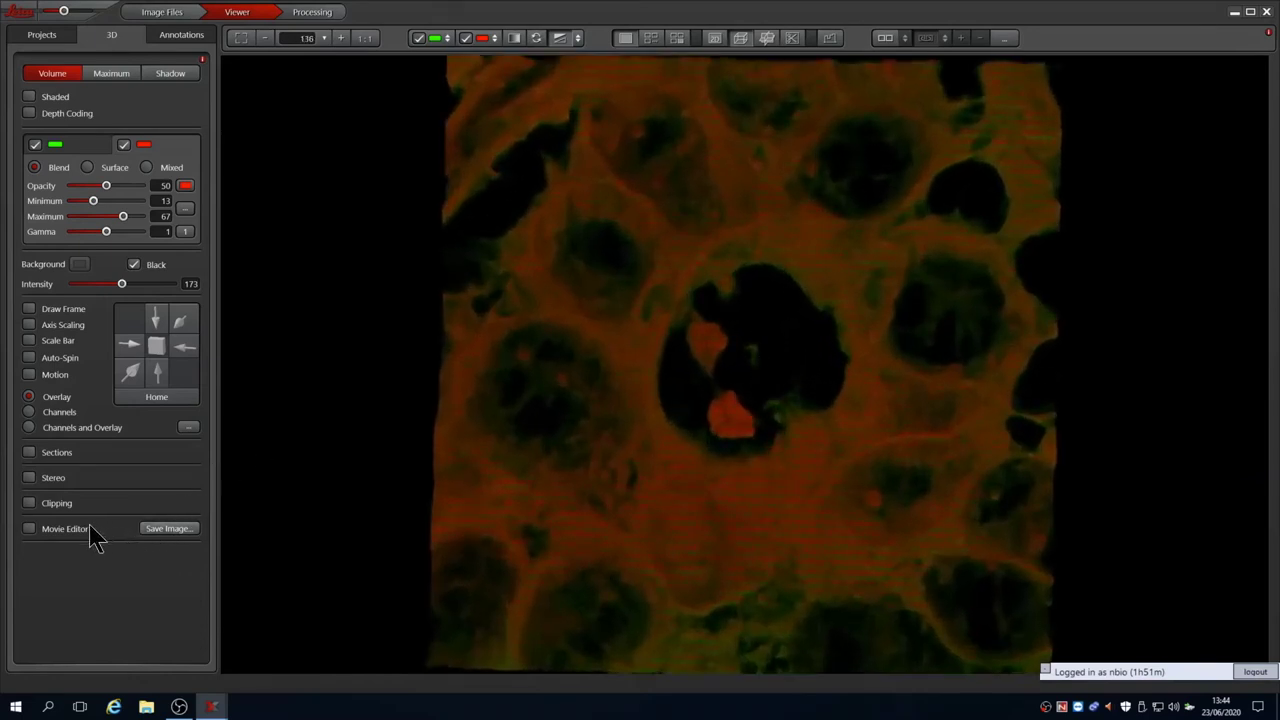
left_click(185, 531)
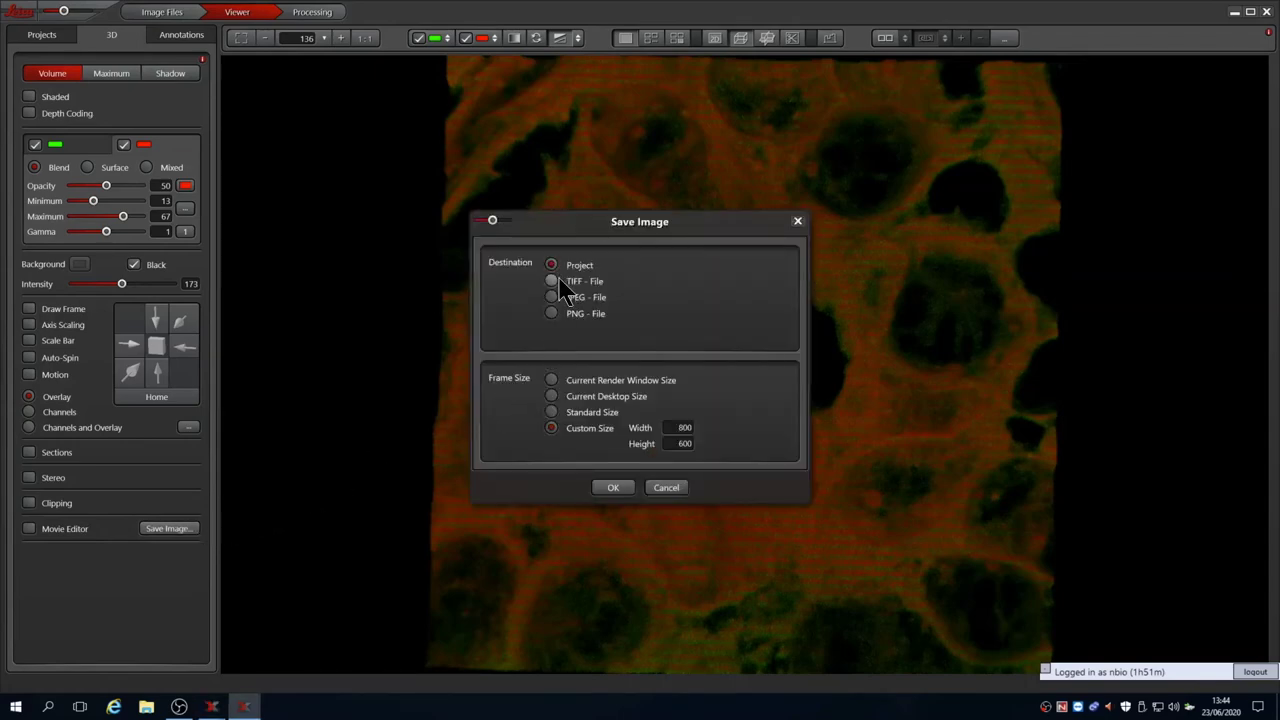
left_click(552, 396)
left_click(613, 488)
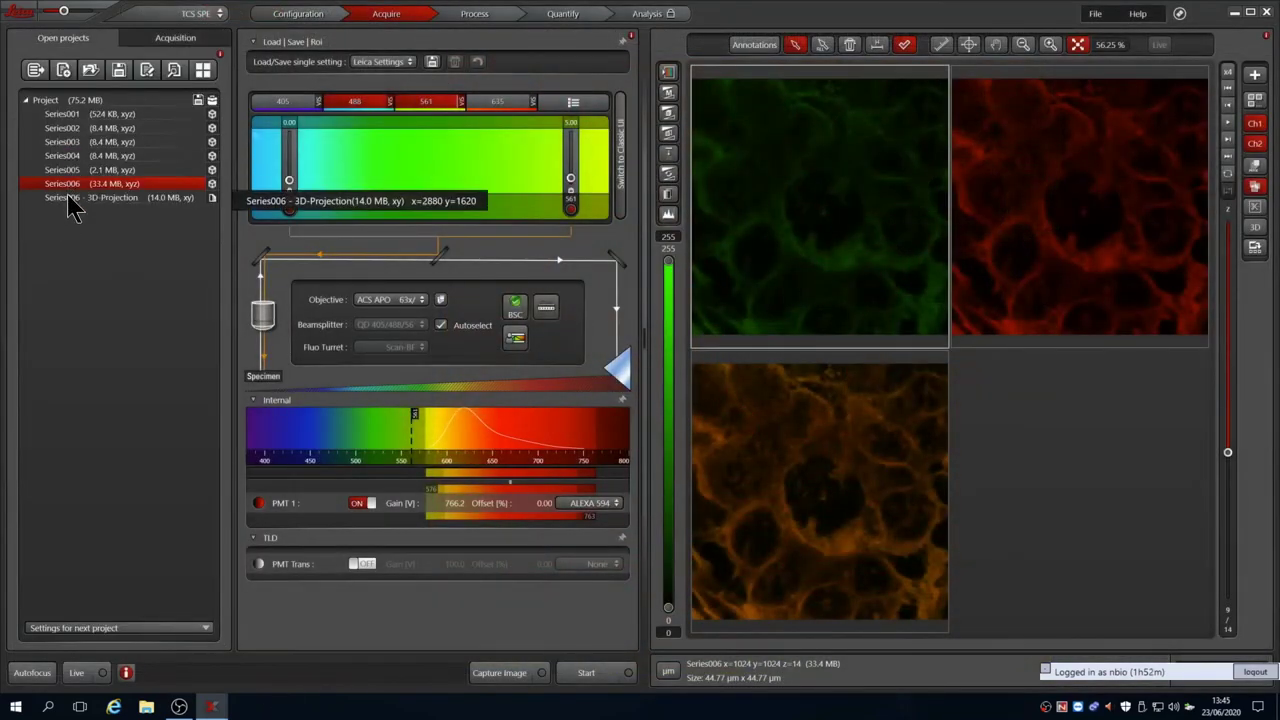
View Series006 - 3D-Projection, then Series006, then Series005 from Open projects
left_click(75, 197)
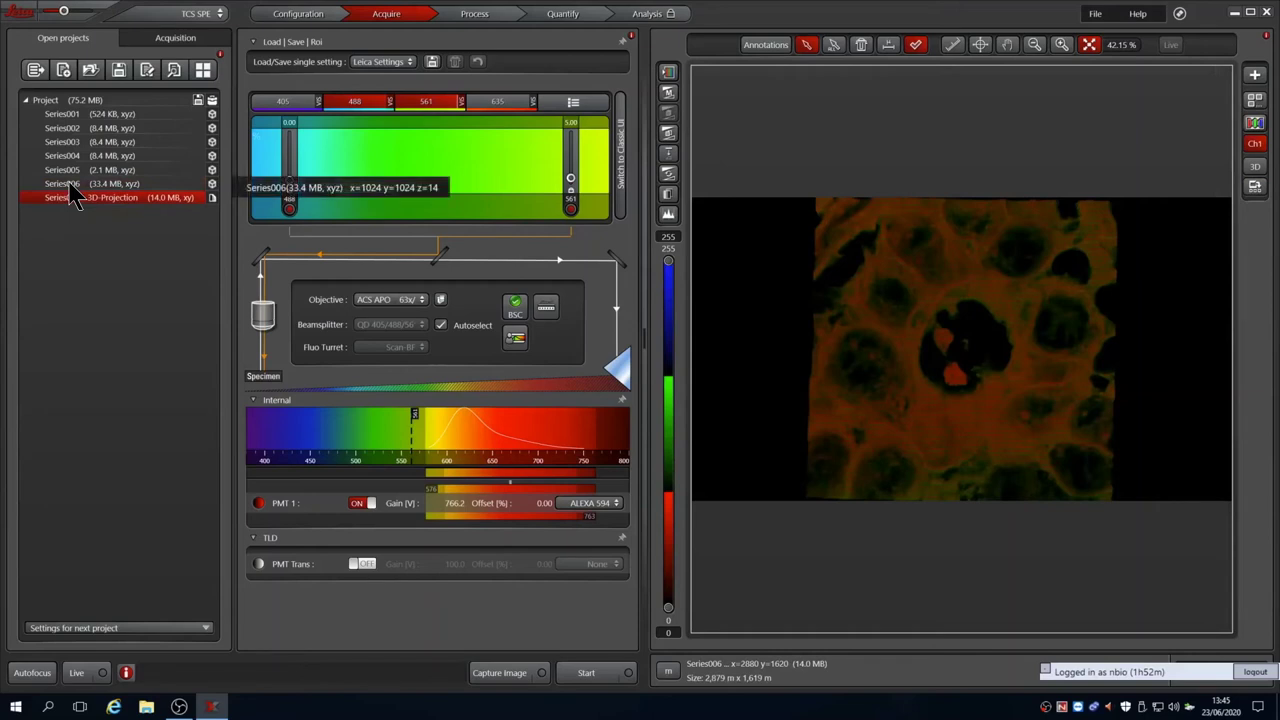
left_click(69, 185)
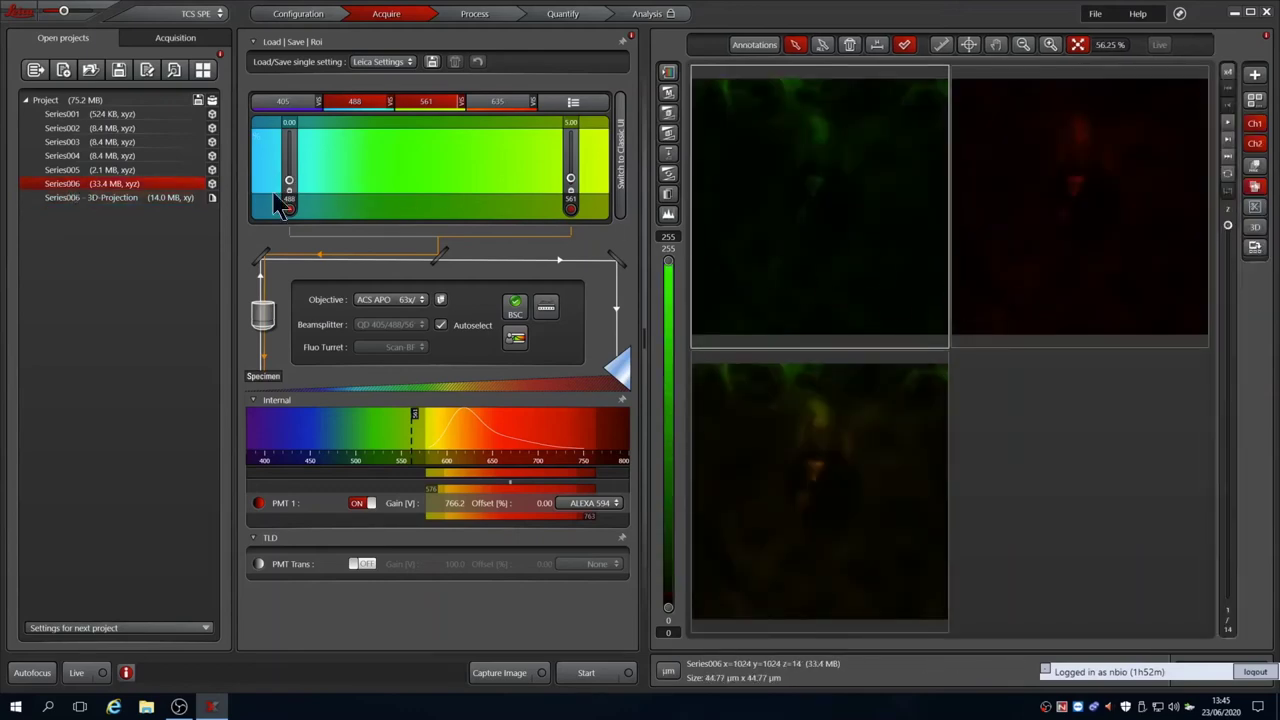
left_click(66, 170)
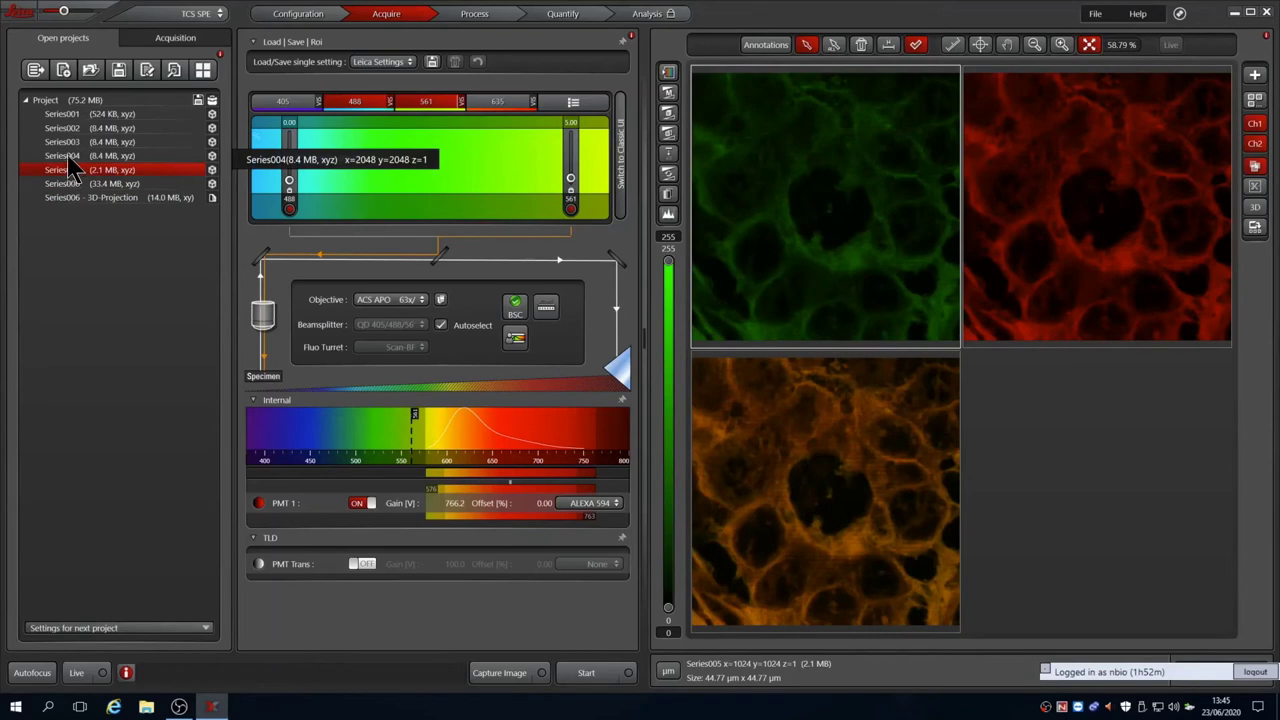
Capture a single 1024 x 1024 green-channel snapshot of the current field as Image007
left_click(160, 40)
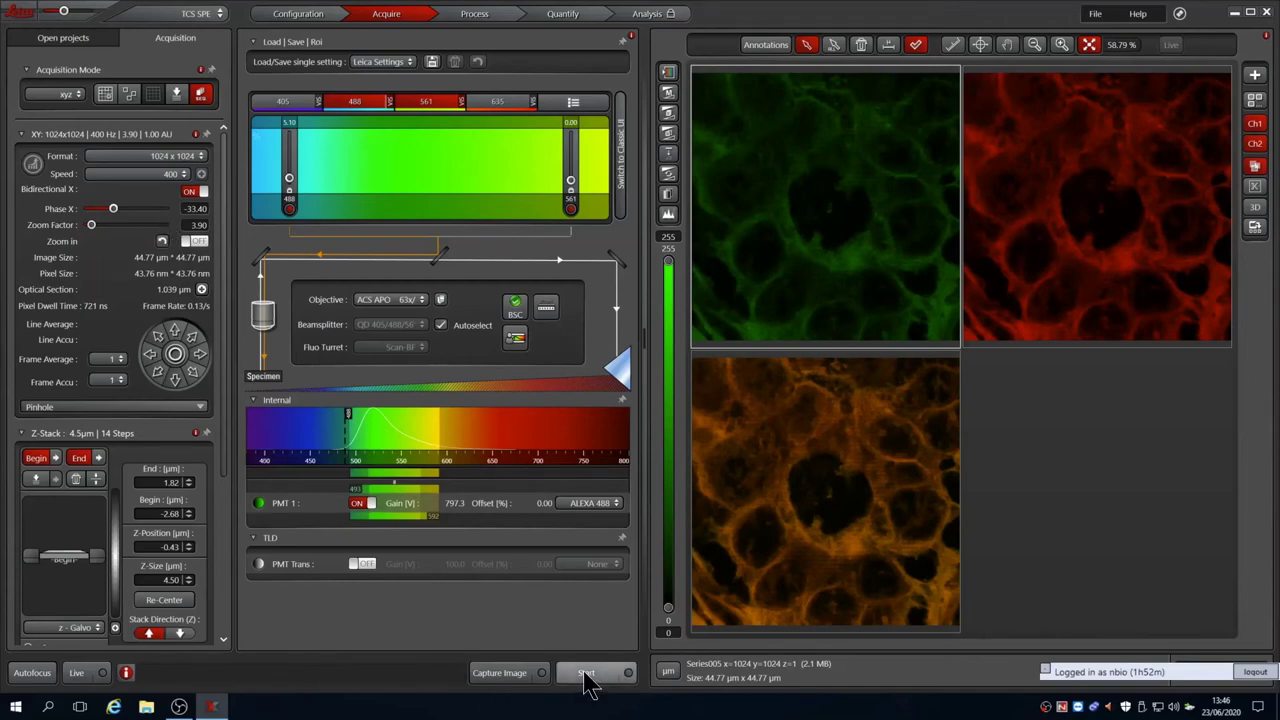
left_click(505, 674)
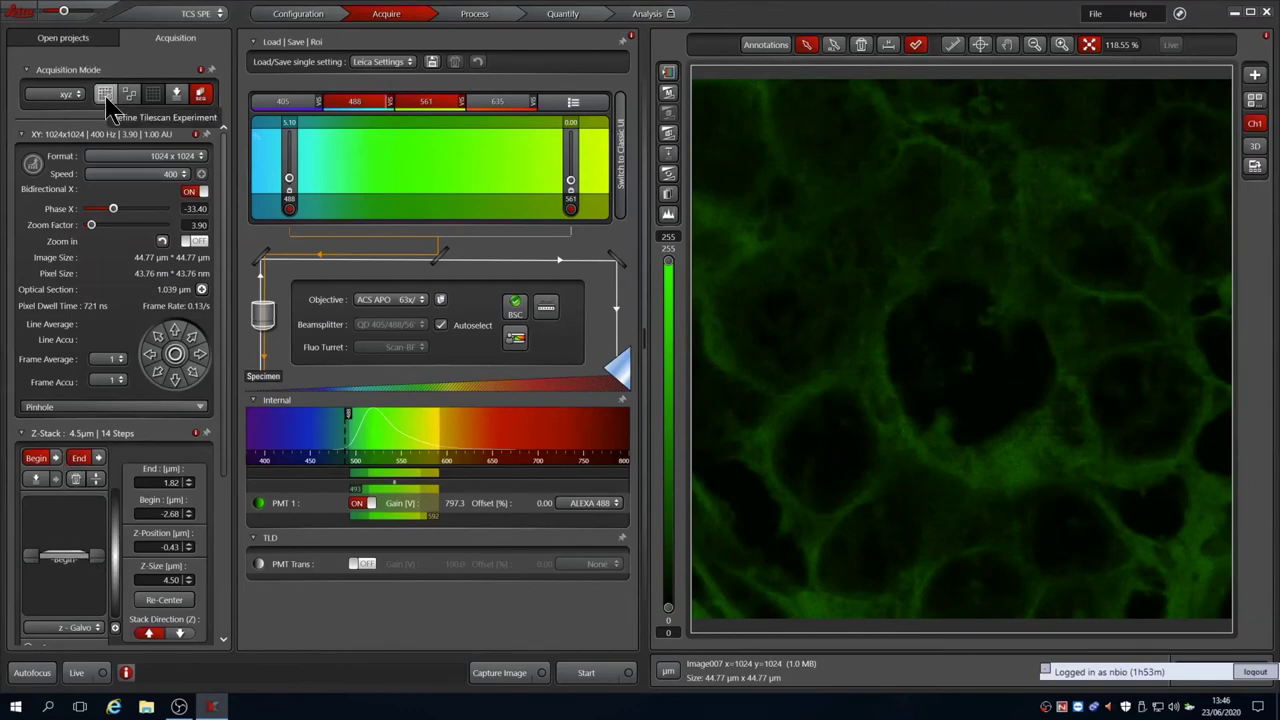
Switch to tile-scan mode and undock the stage map into its own enlarged window
left_click(105, 94)
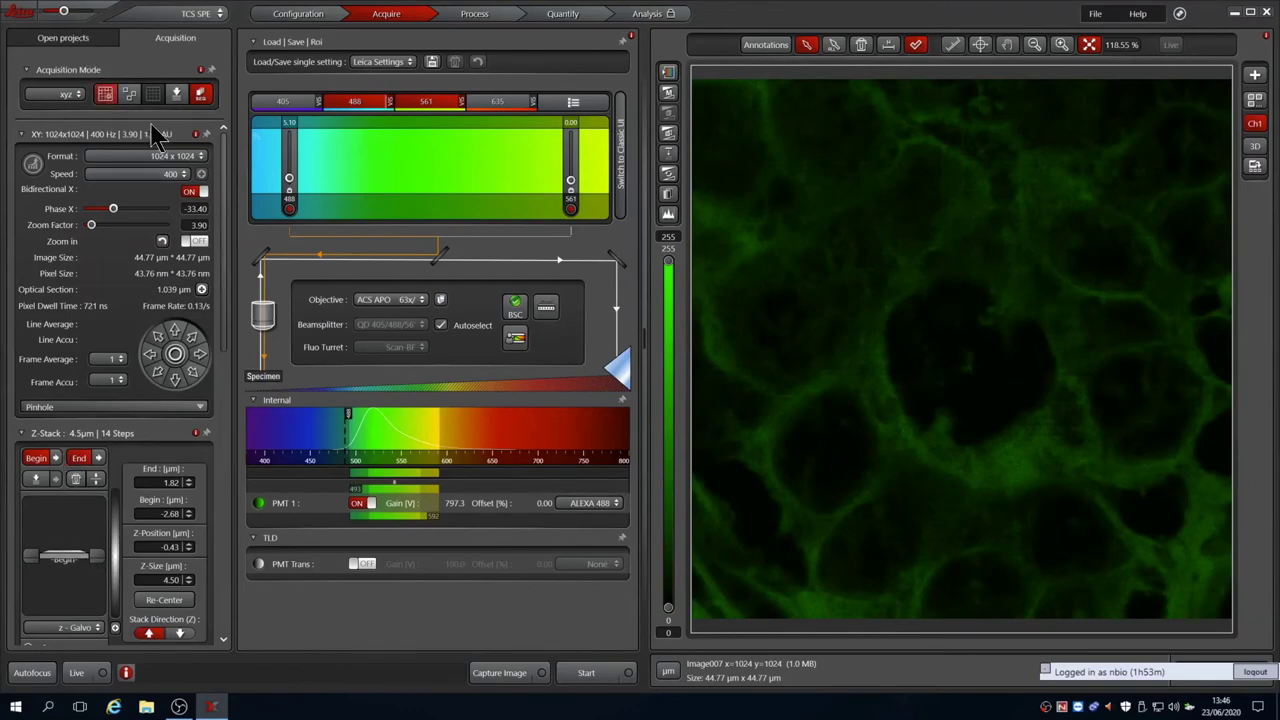
scroll(200, 450, "down", 10)
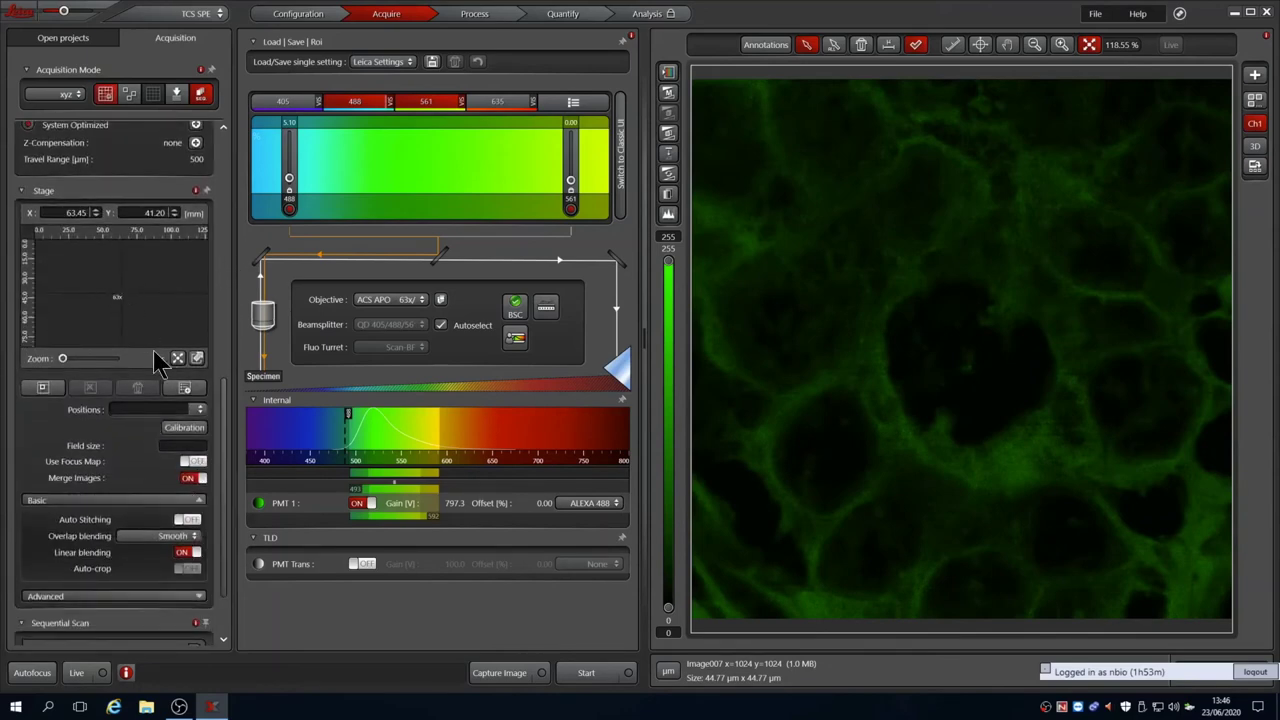
left_click(198, 360)
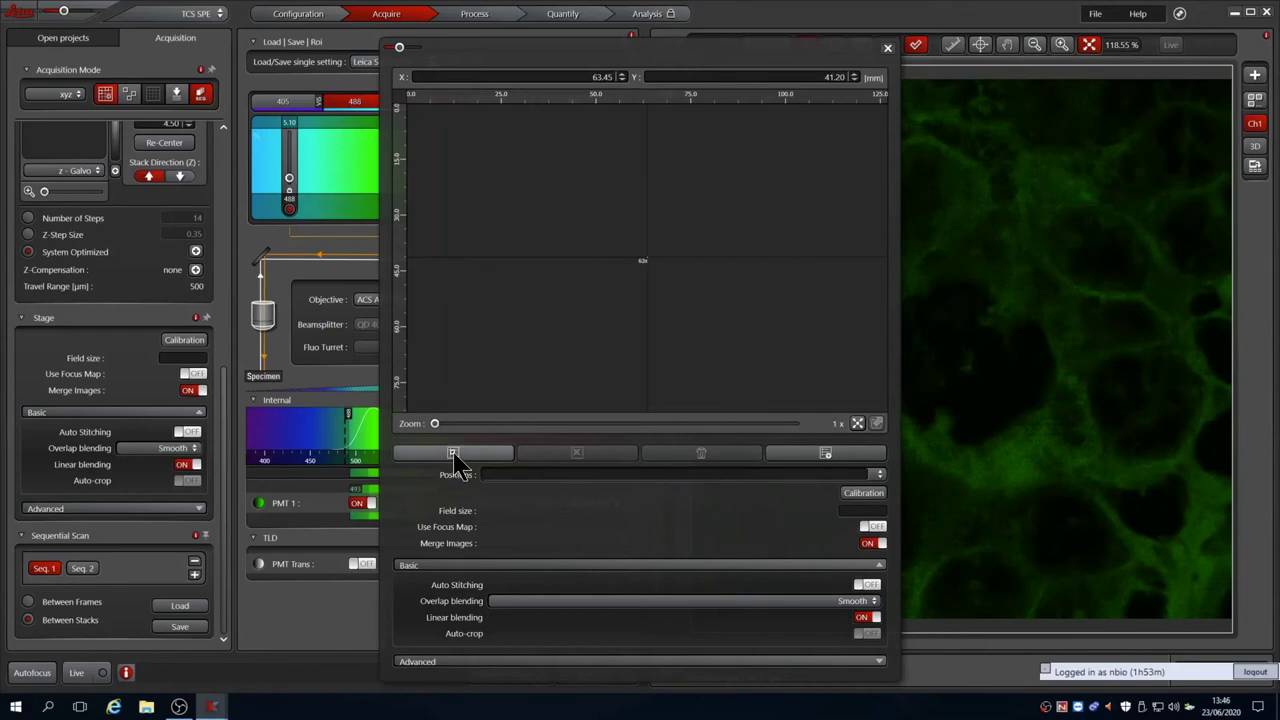
Mark Position1, zoom the stage map, then mark Position2 during a live scan
left_click(453, 455)
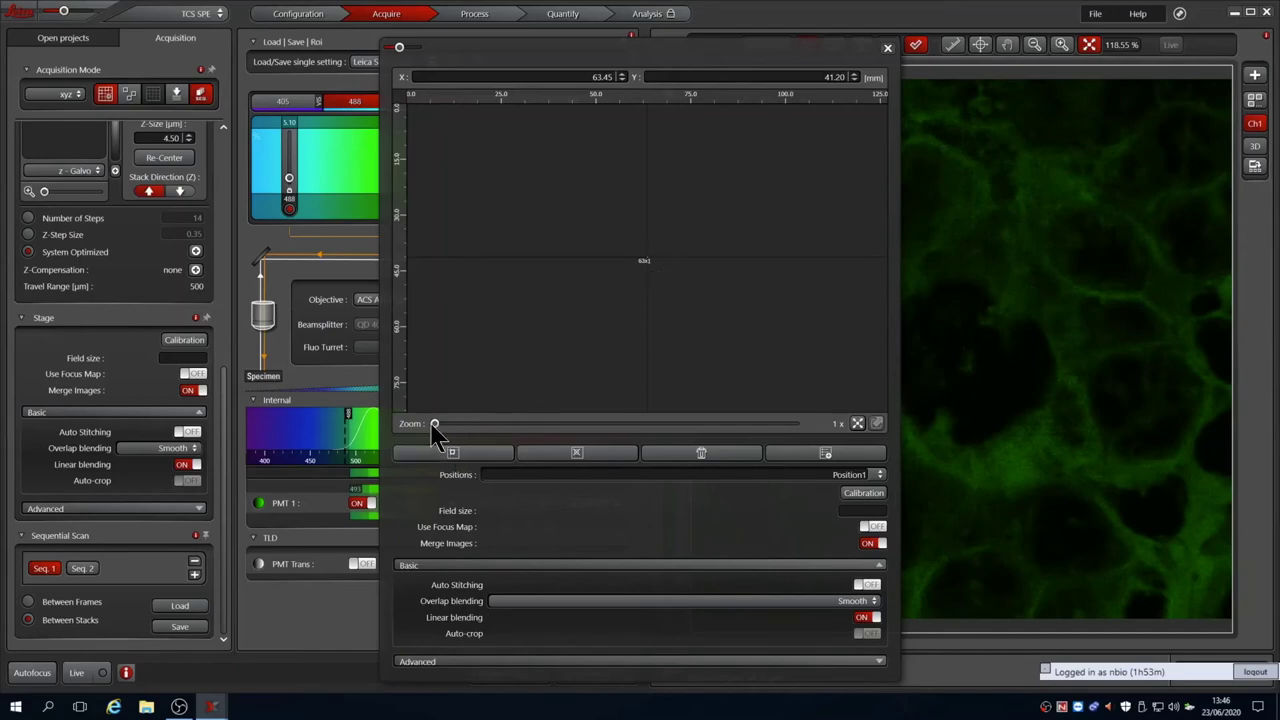
left_click_drag(436, 423, 536, 423)
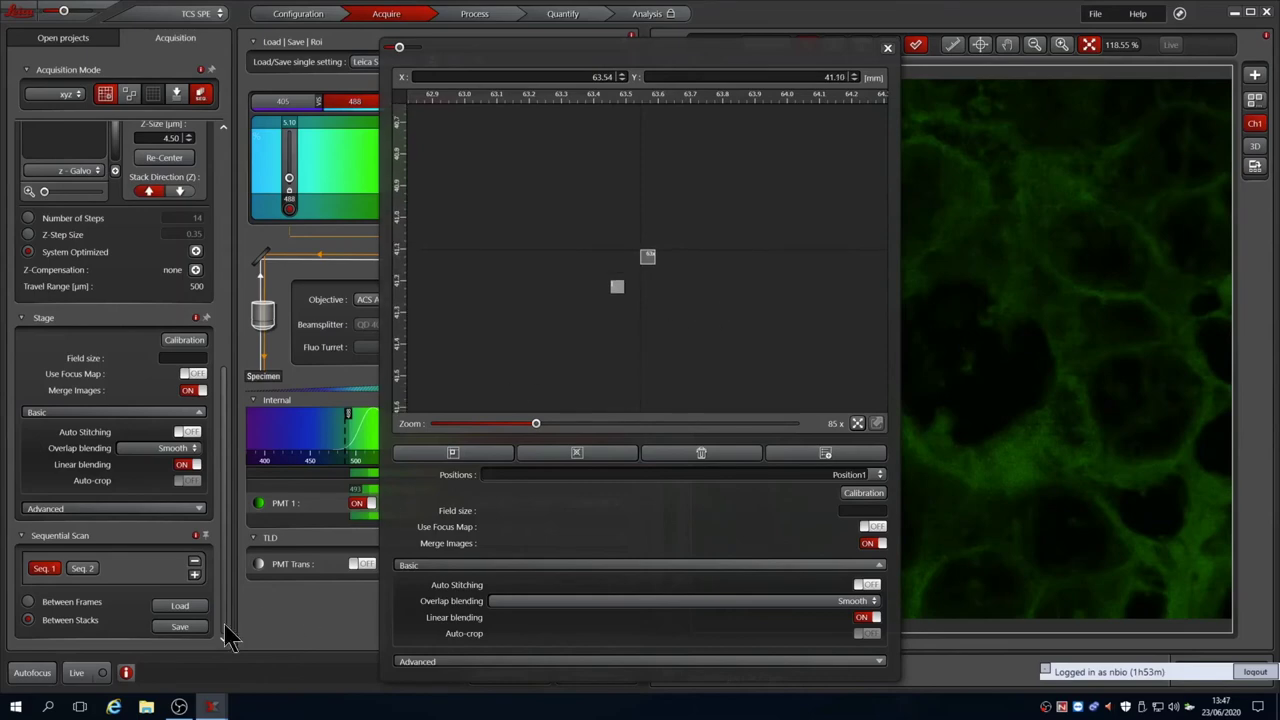
left_click(76, 672)
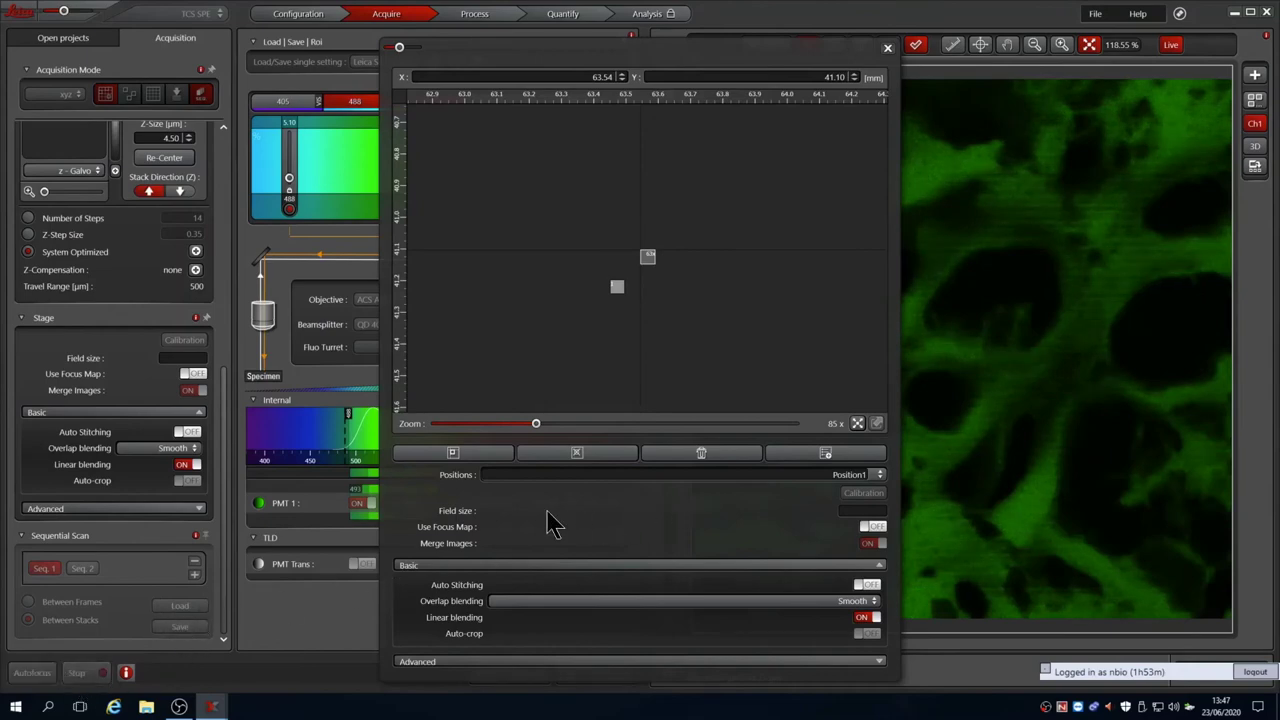
left_click(456, 455)
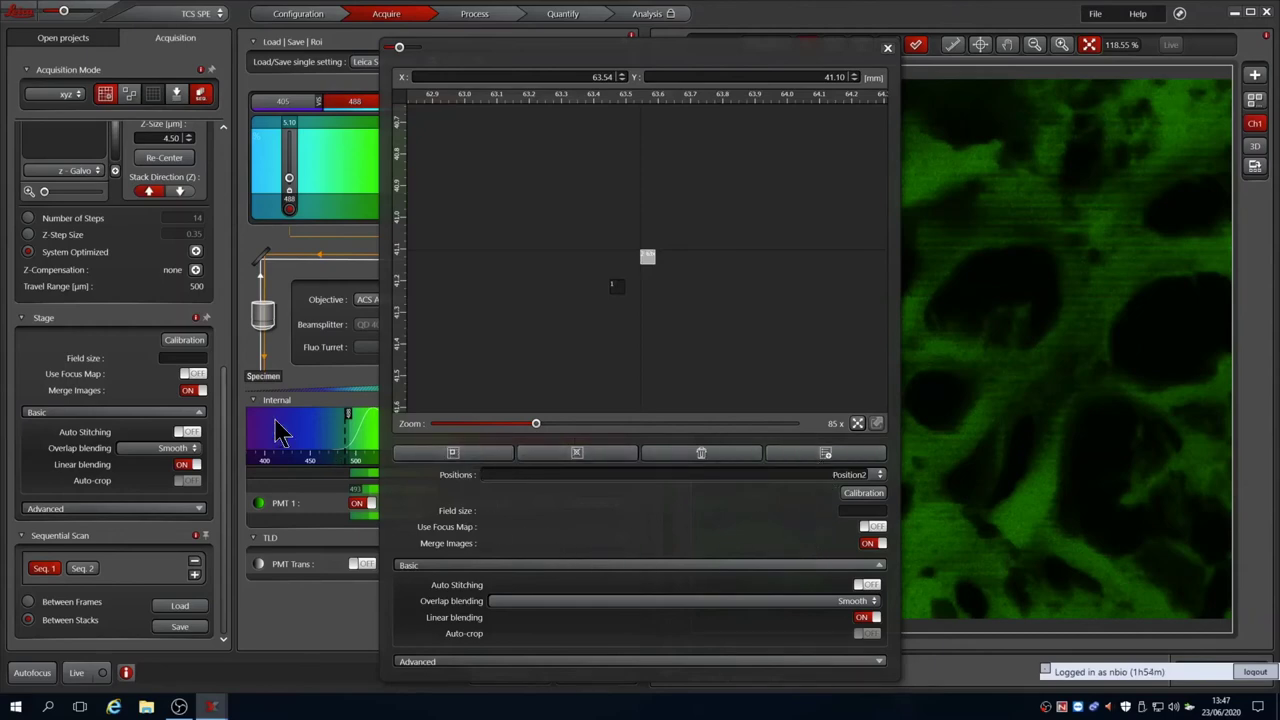
Clear the z-stack begin and end limits so only one plane is acquired
scroll(225, 360, "up", 3)
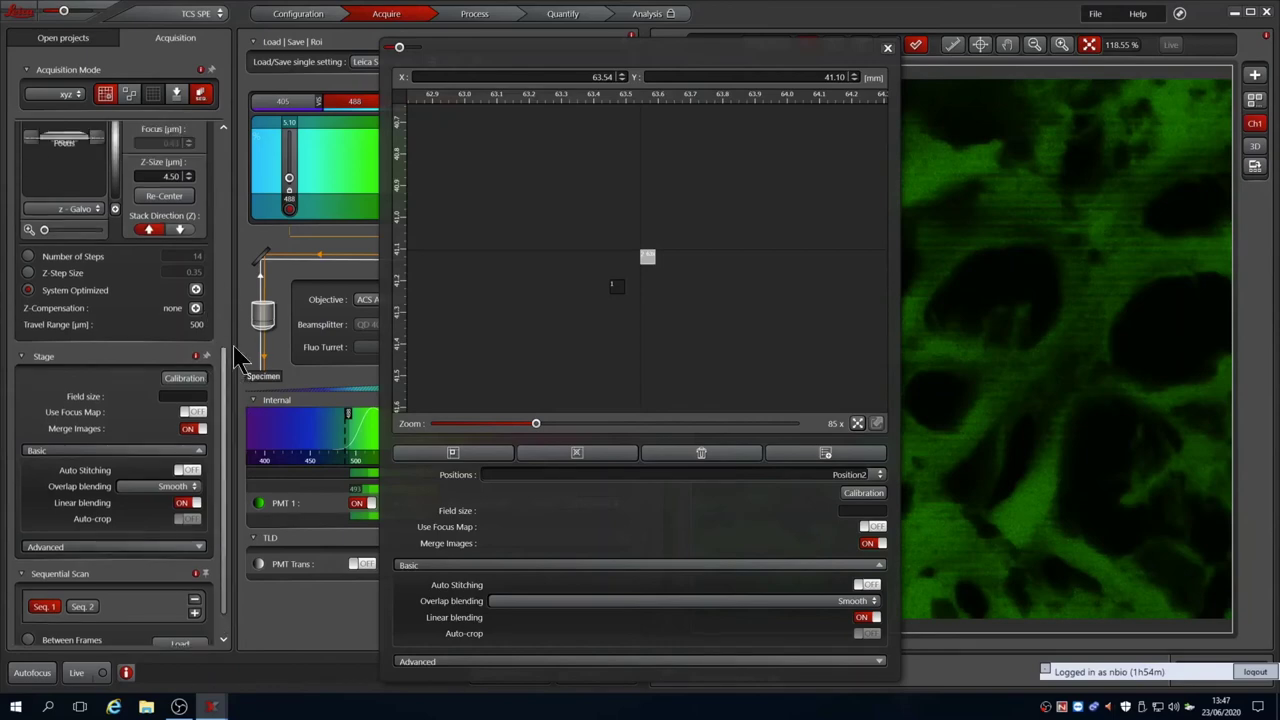
scroll(234, 300, "up", 3)
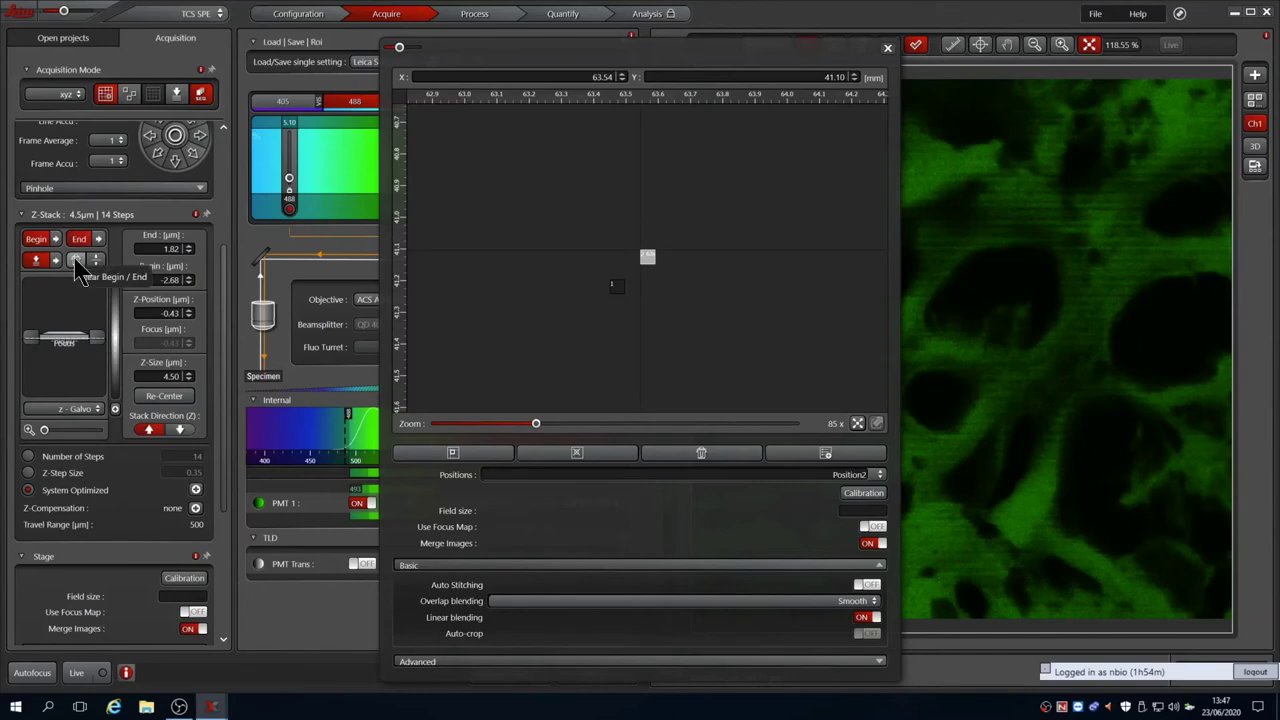
left_click(77, 262)
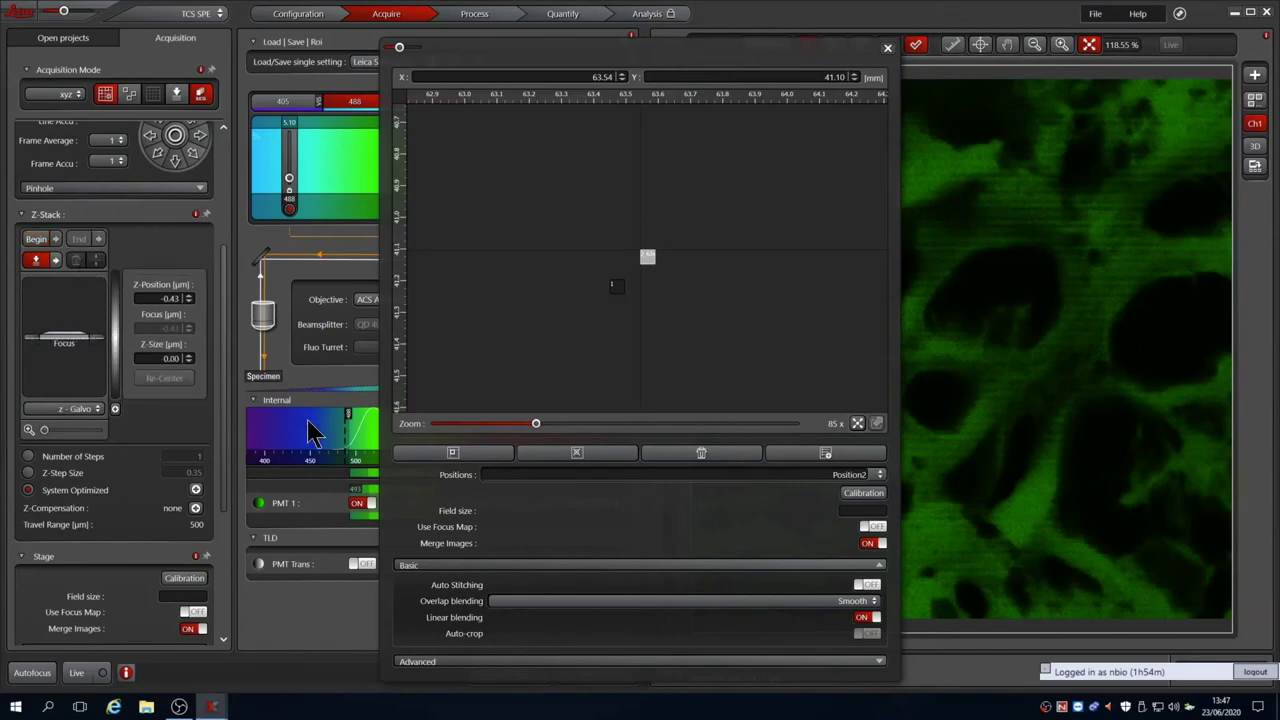
Close the stage map and turn on Merge Images and Auto Stitching for the tile scan
left_click(887, 47)
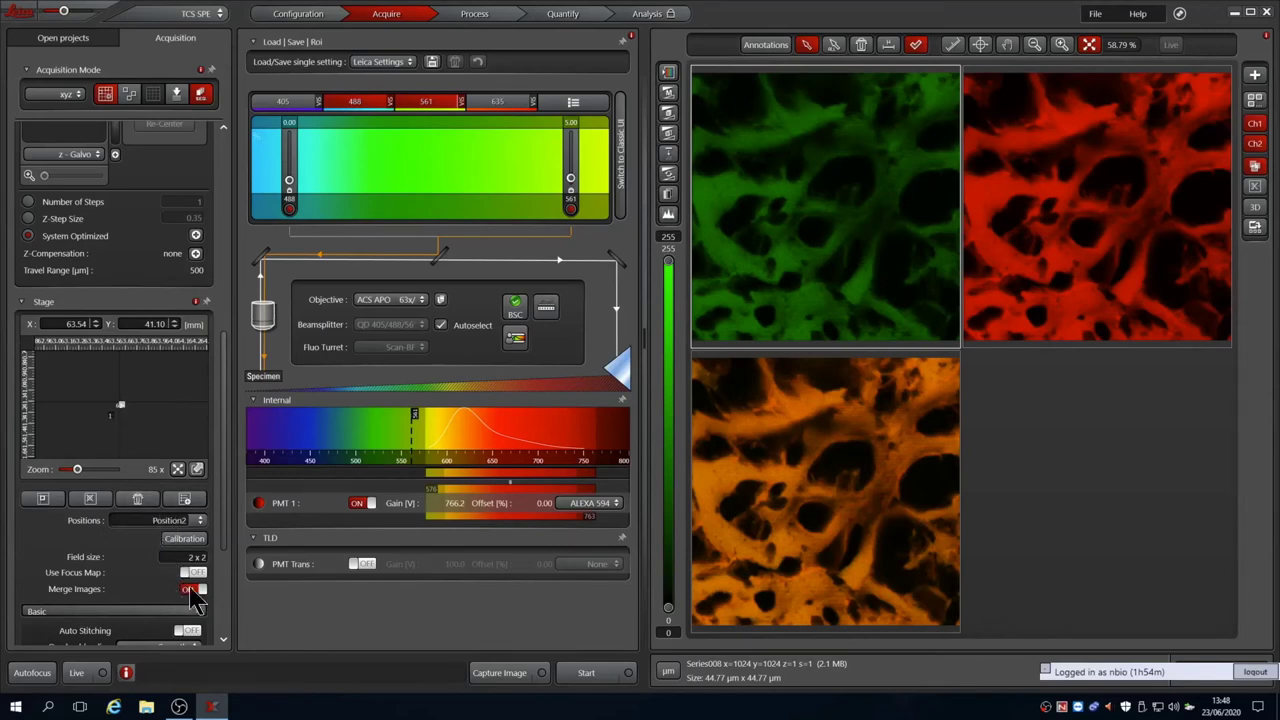
left_click(192, 589)
scroll(226, 545, "down", 1)
scroll(226, 572, "down", 1)
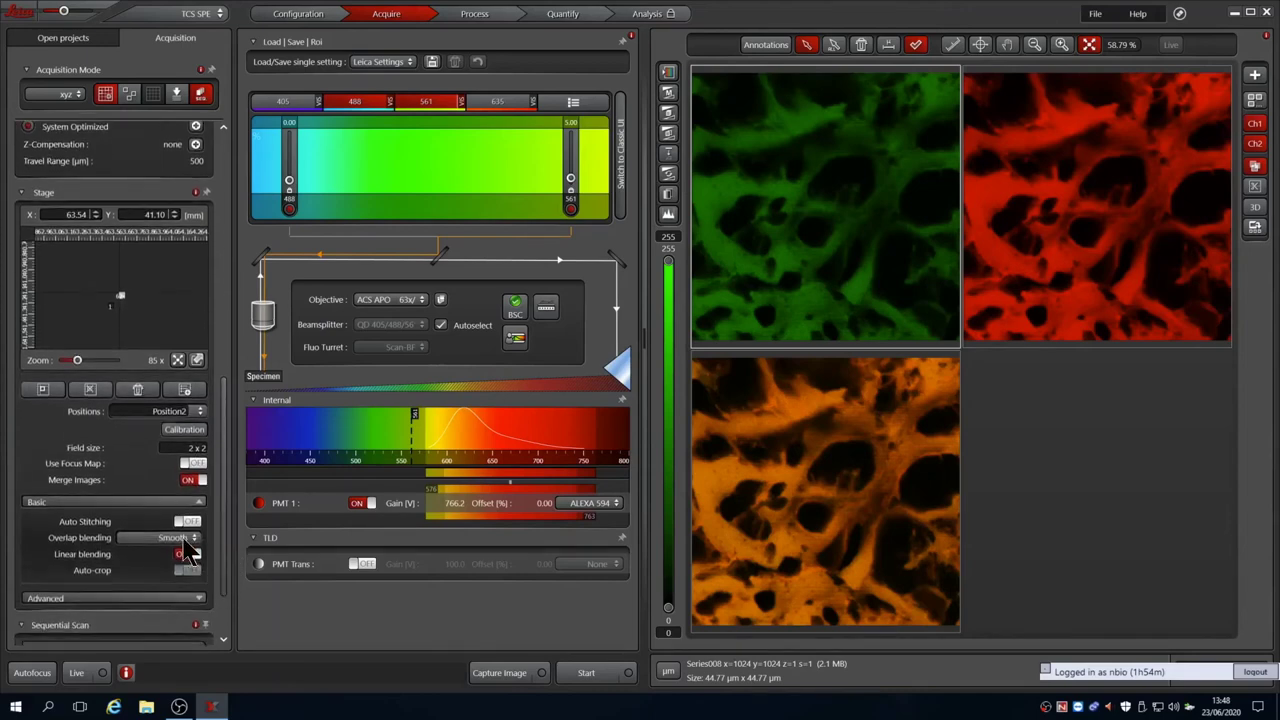
left_click(184, 523)
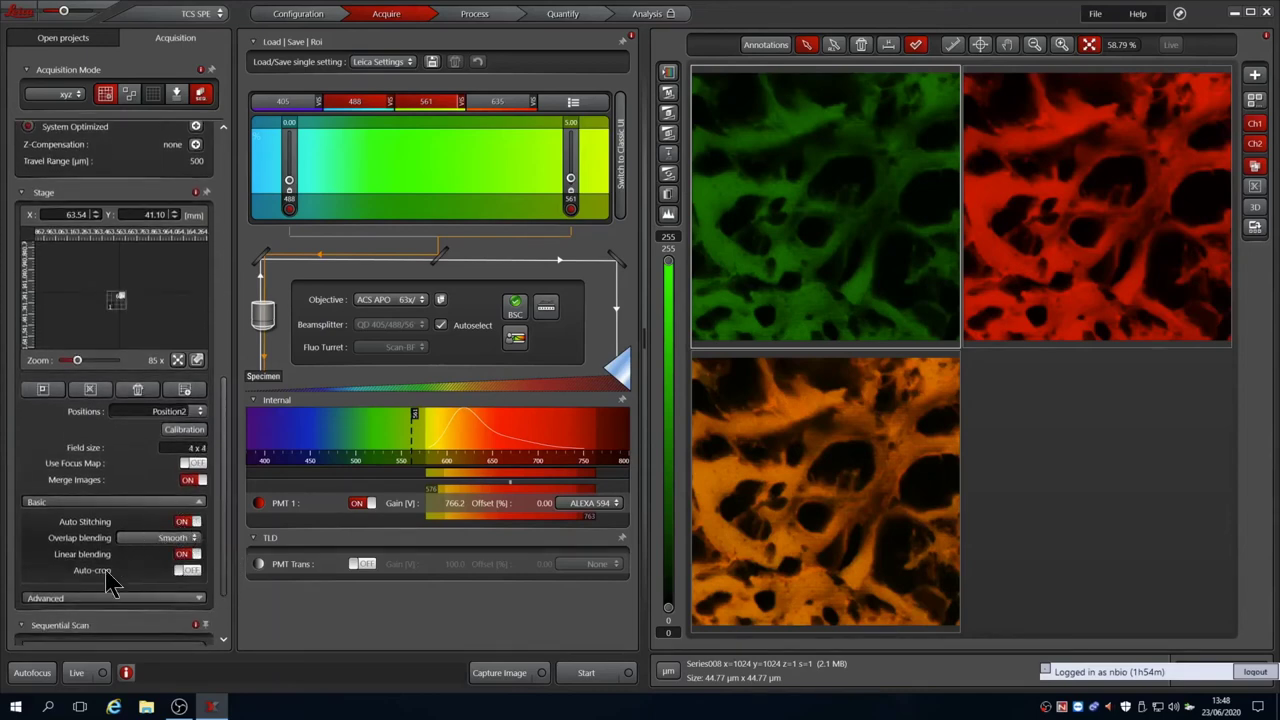
Shift the advanced stitching Speed/Accuracy slider toward Slow/Fine
left_click(193, 599)
scroll(228, 595, "down", 1)
scroll(228, 595, "down", 1)
left_click_drag(140, 562, 105, 575)
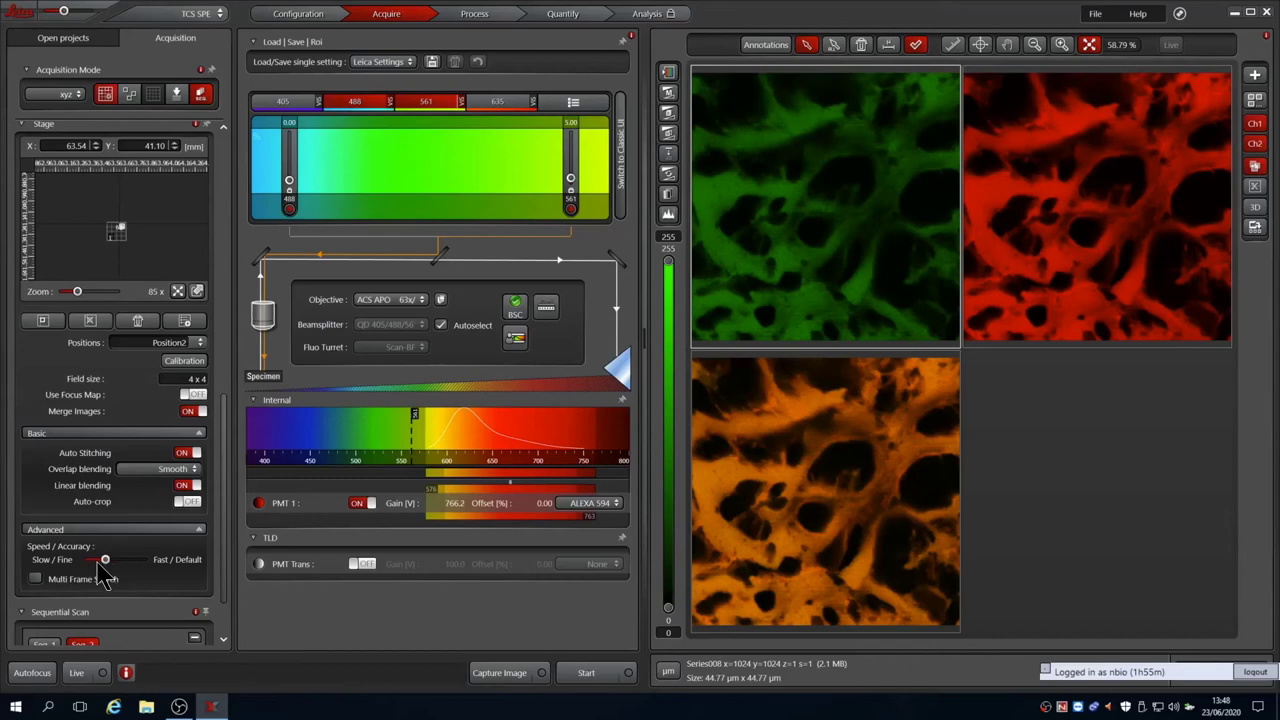
Run the tile scan to get a stitched 160.18 x 156.33 µm, 26.2 MB image
left_click(590, 674)
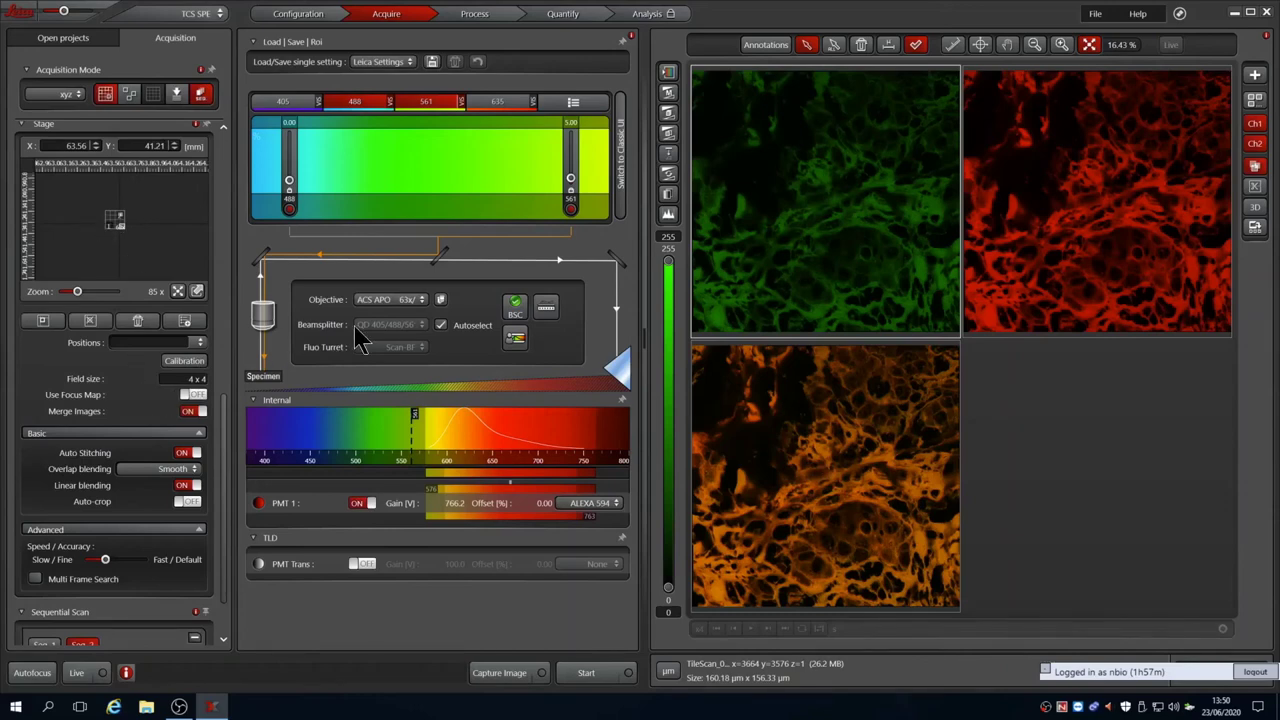
left_click(68, 38)
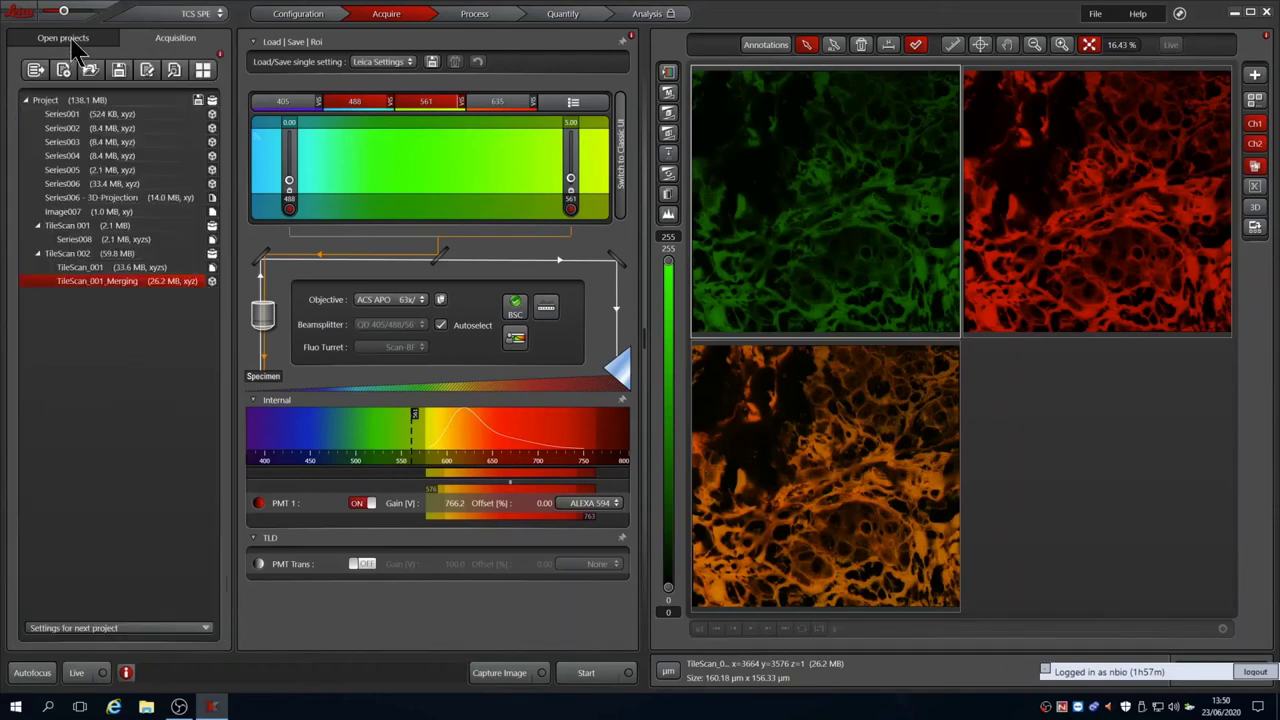
left_click(84, 271)
left_click(86, 282)
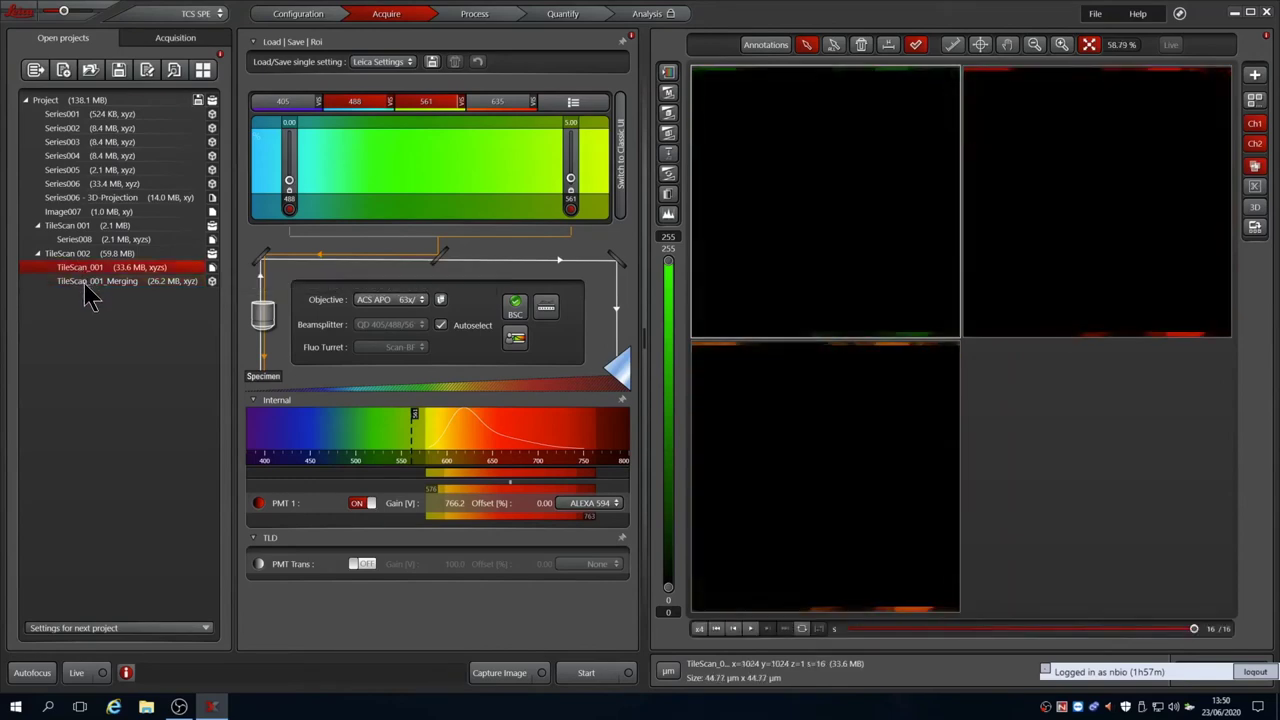
left_click(84, 268)
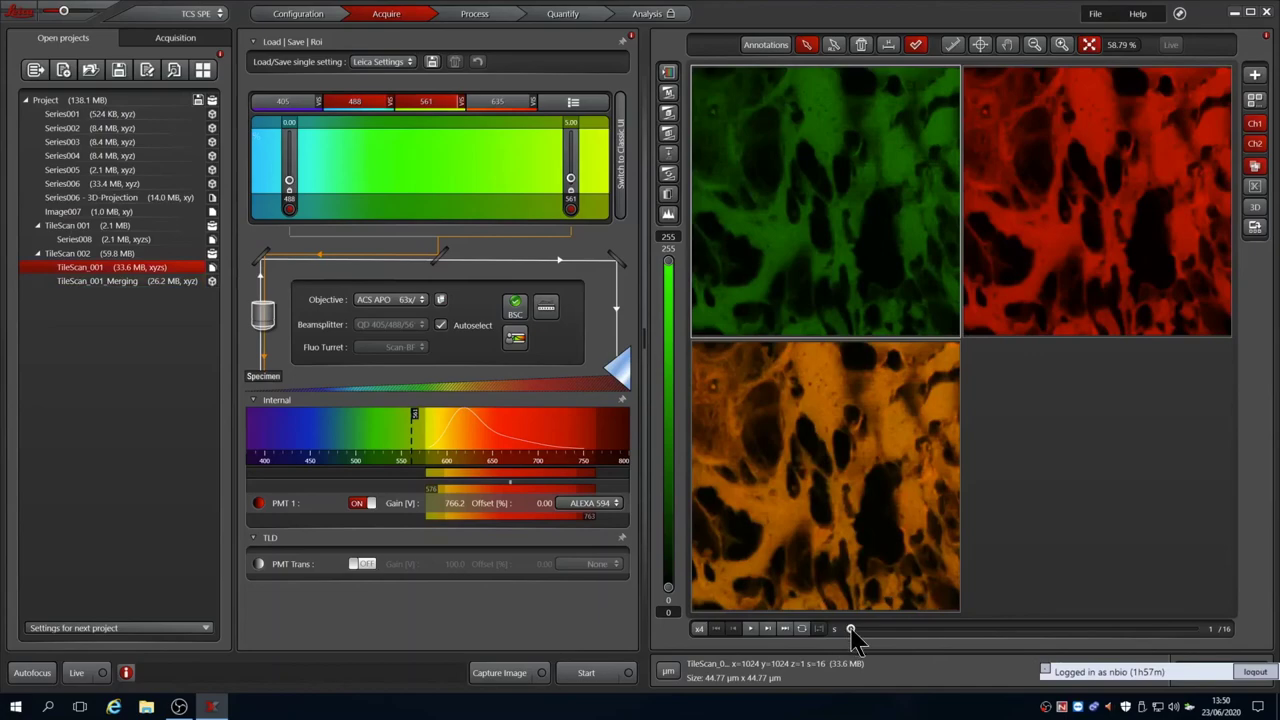
left_click_drag(851, 629, 1262, 645)
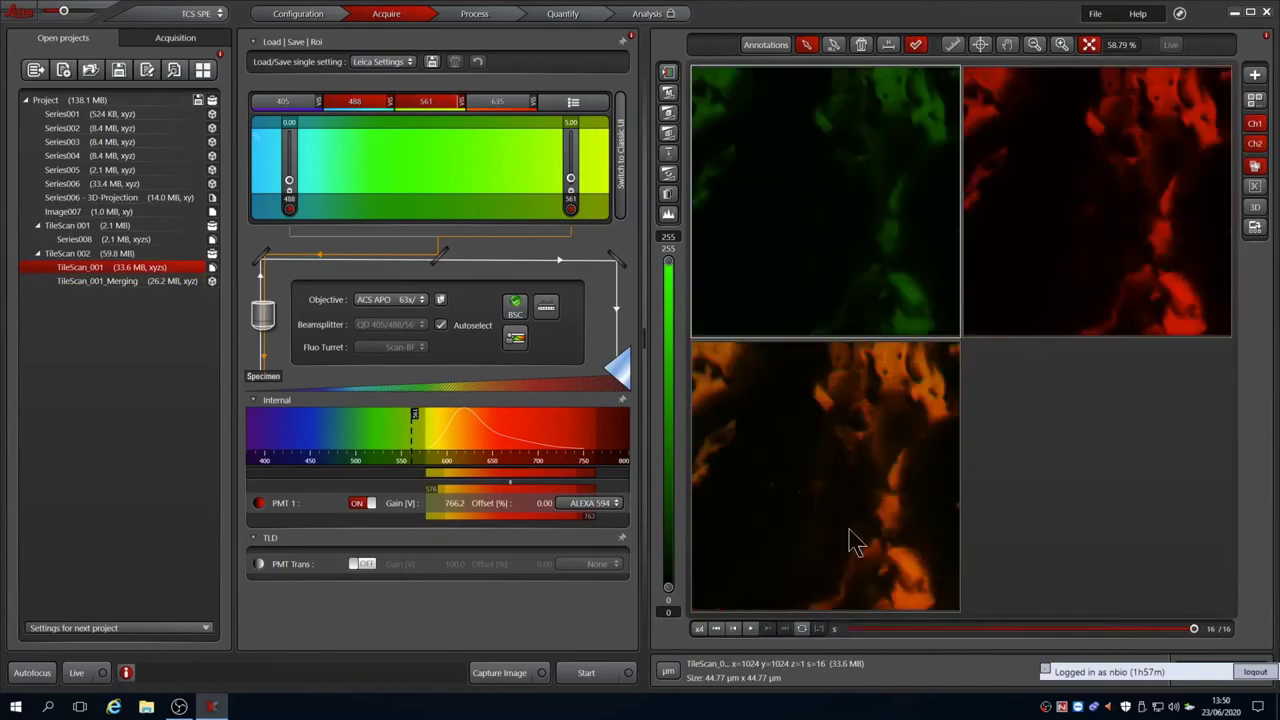
left_click(78, 282)
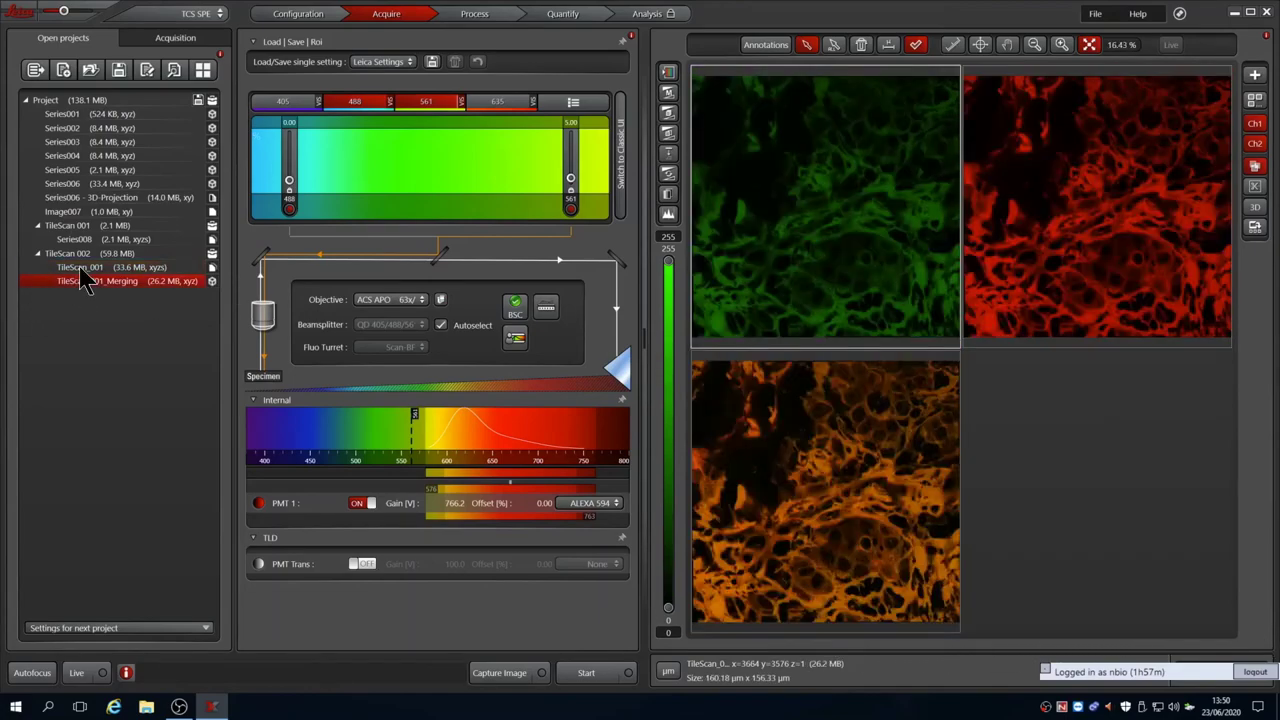
left_click(166, 44)
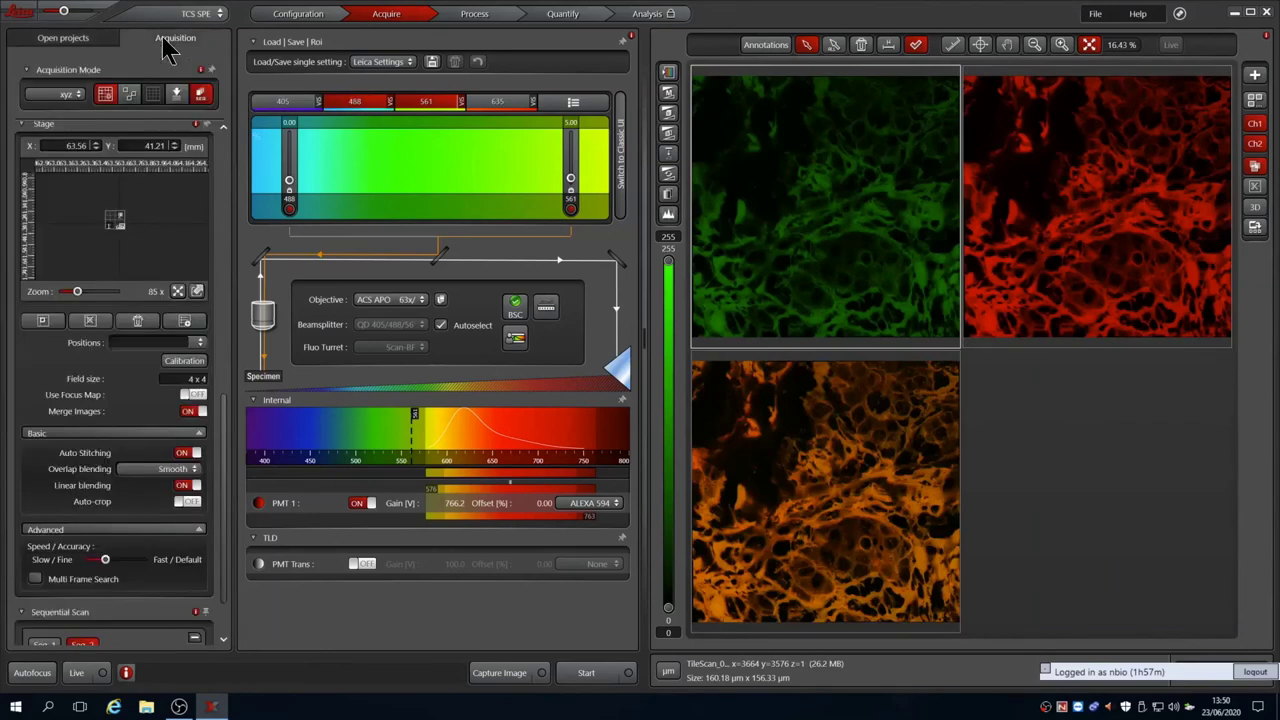
left_click(106, 96)
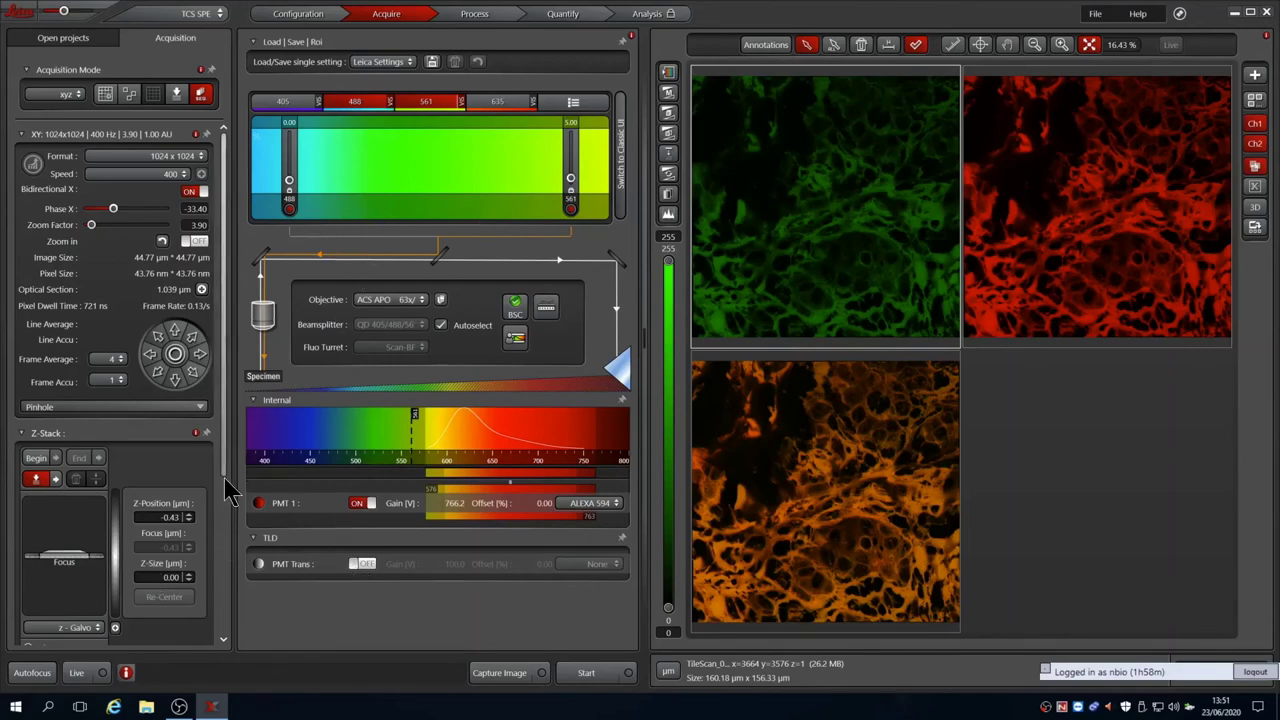
Select Seq. 1, turn on PMT Trans, and preview the image live before stopping
left_click_drag(224, 490, 214, 601)
left_click(52, 596)
left_click(360, 564)
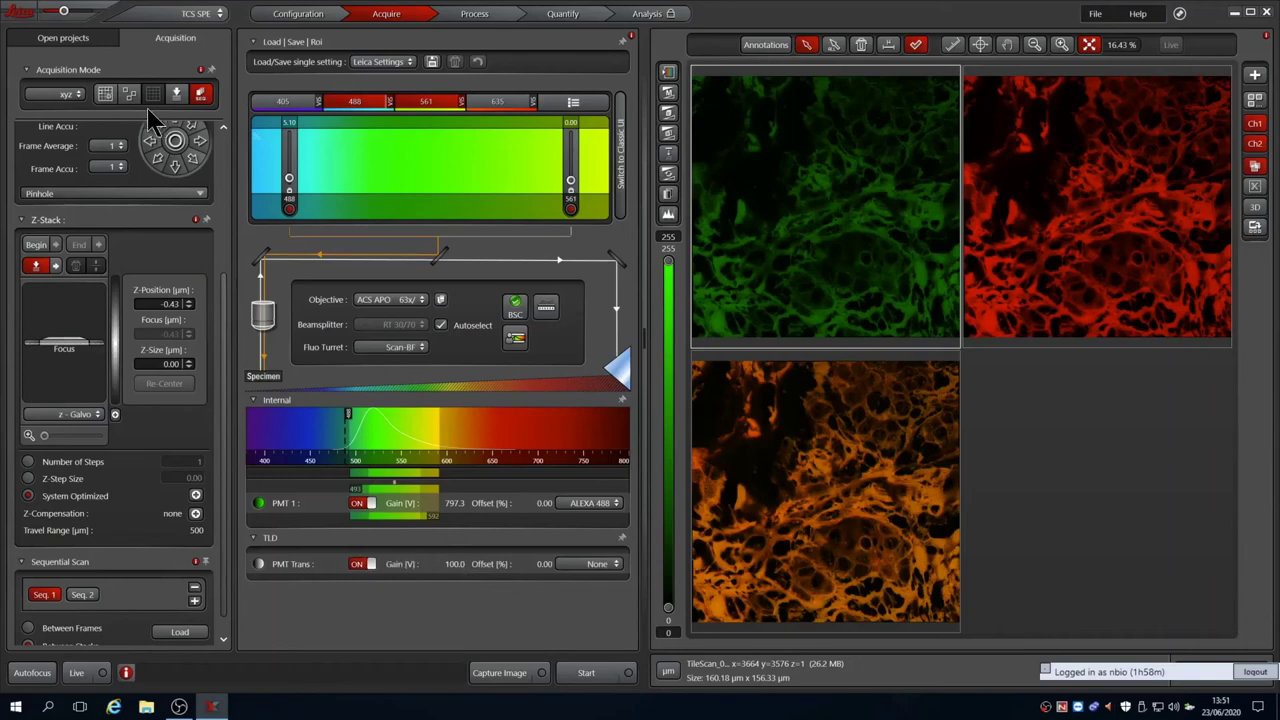
left_click(76, 673)
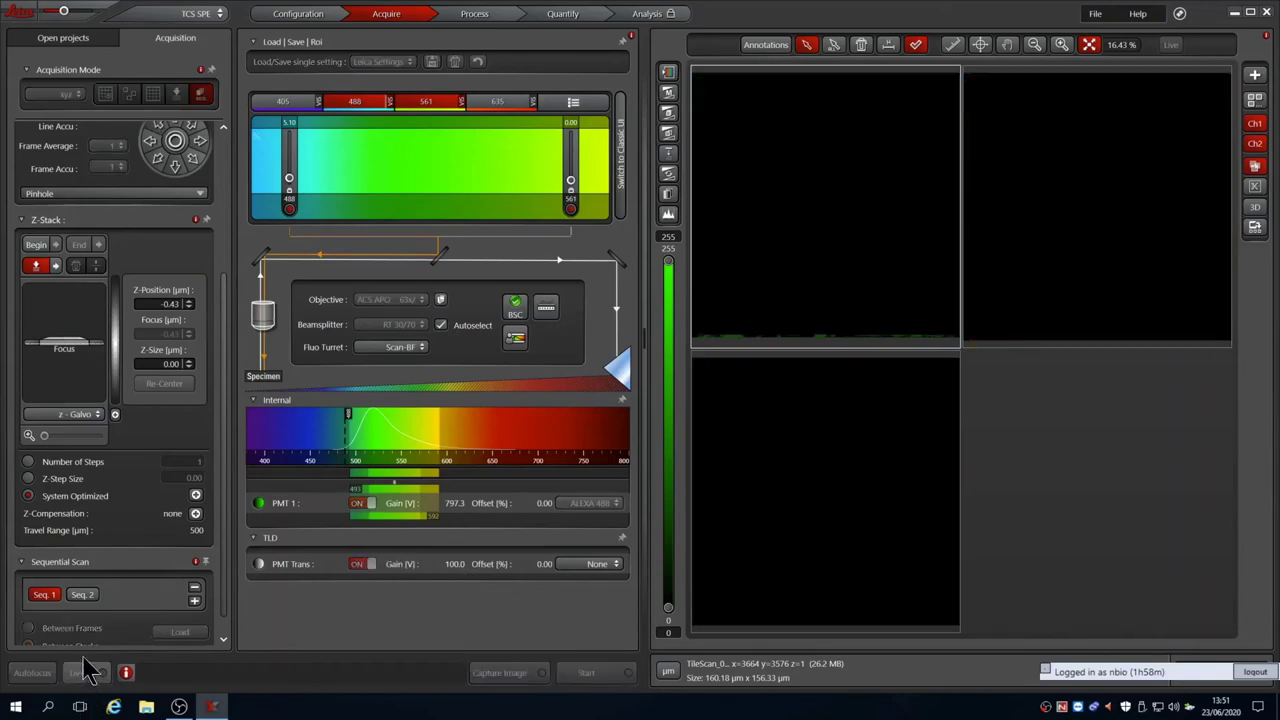
left_click(1098, 187)
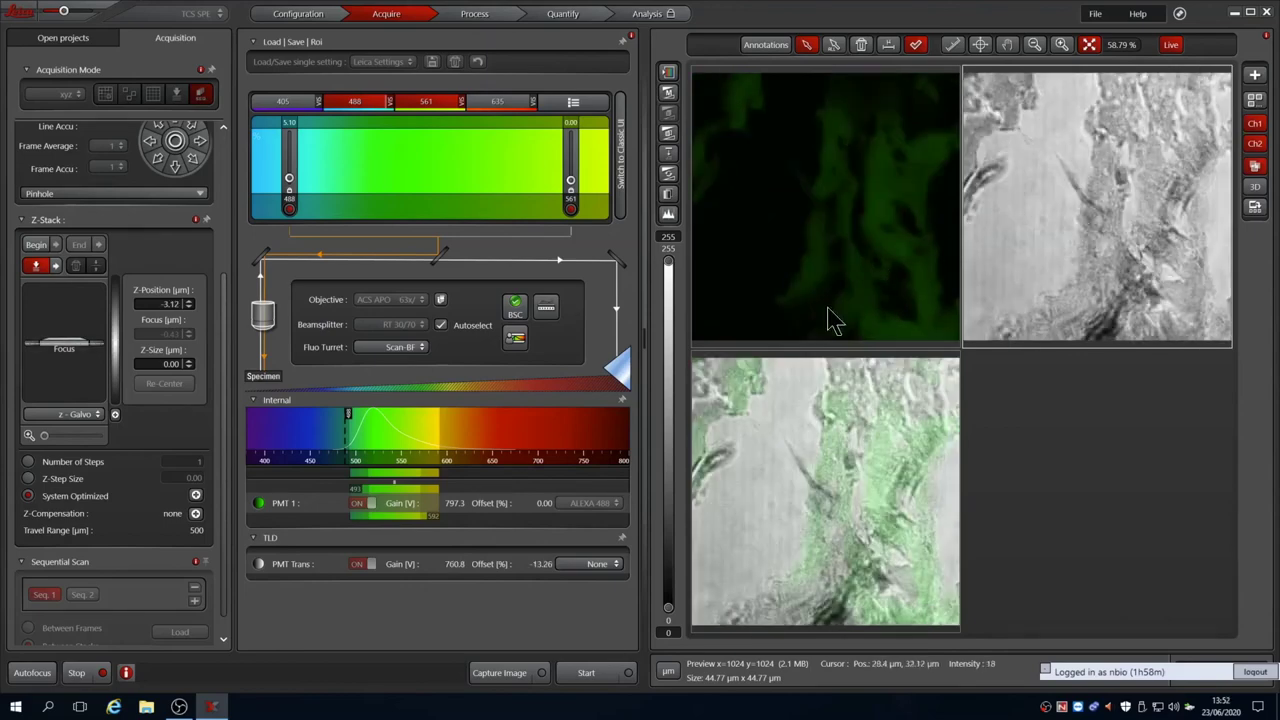
left_click(92, 673)
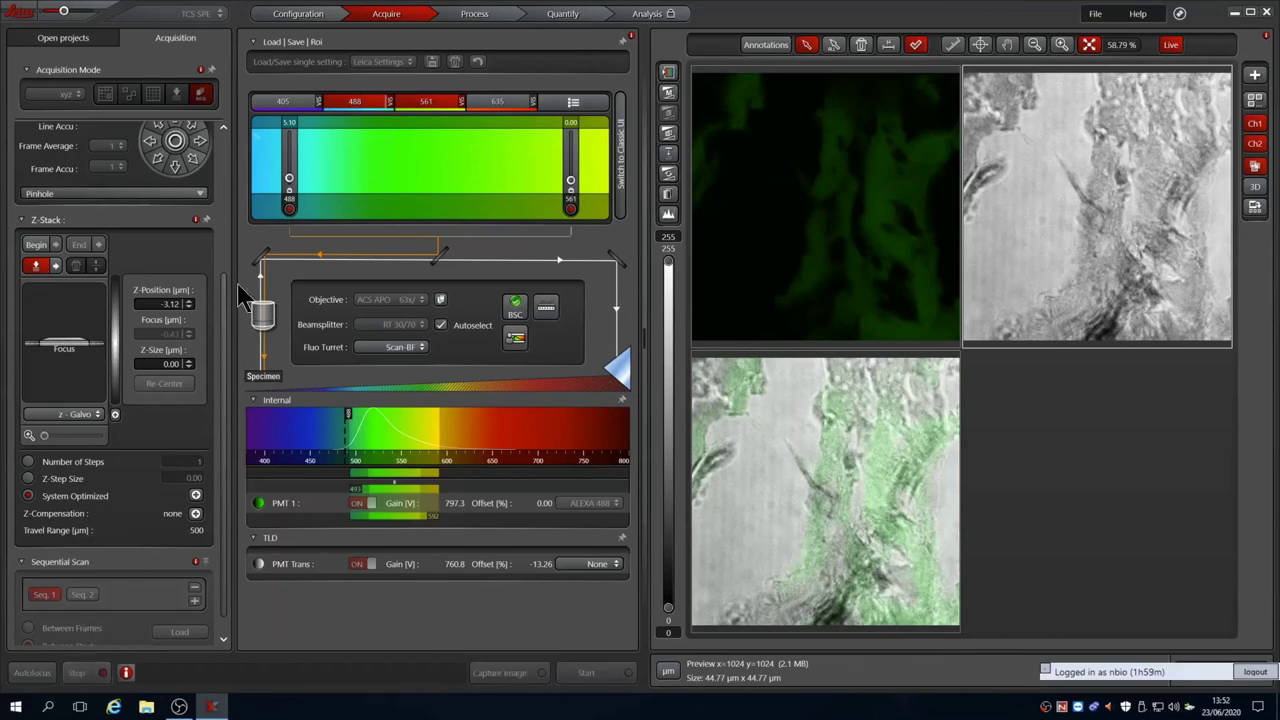
Turn off Bidirectional X and acquire Series009 at 1024 x 1024
scroll(225, 140, "up", 3)
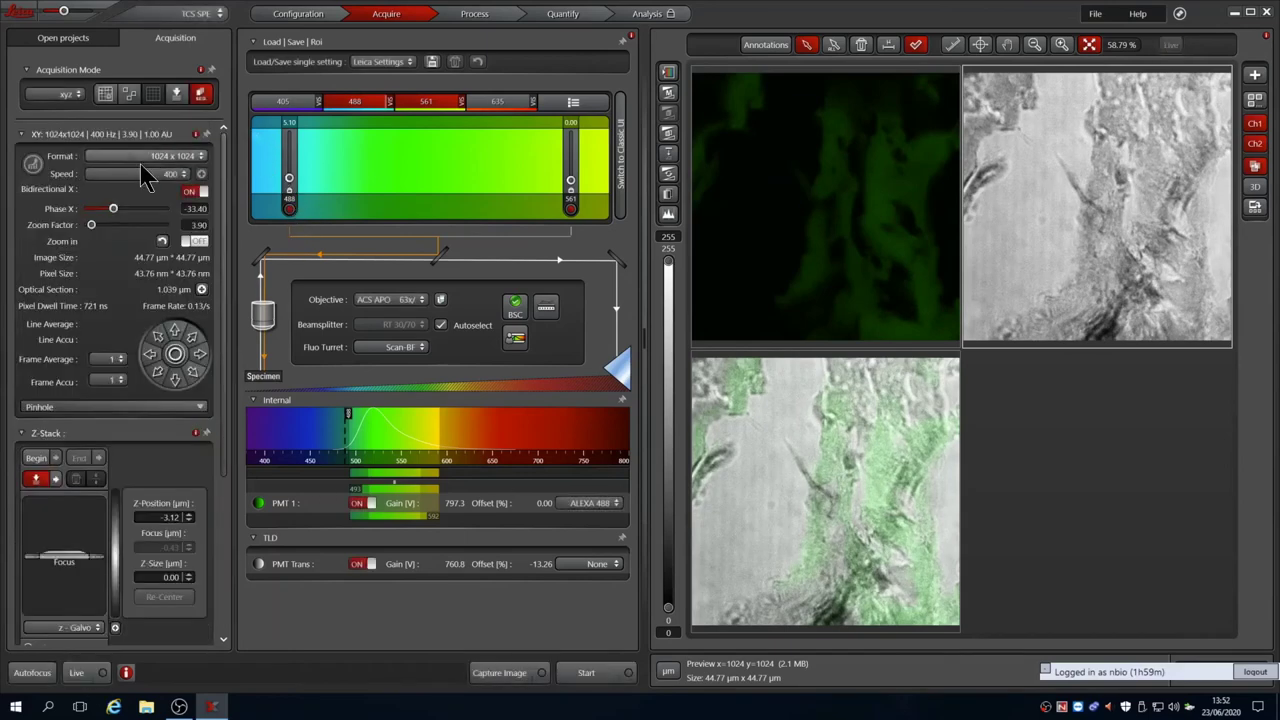
left_click(196, 191)
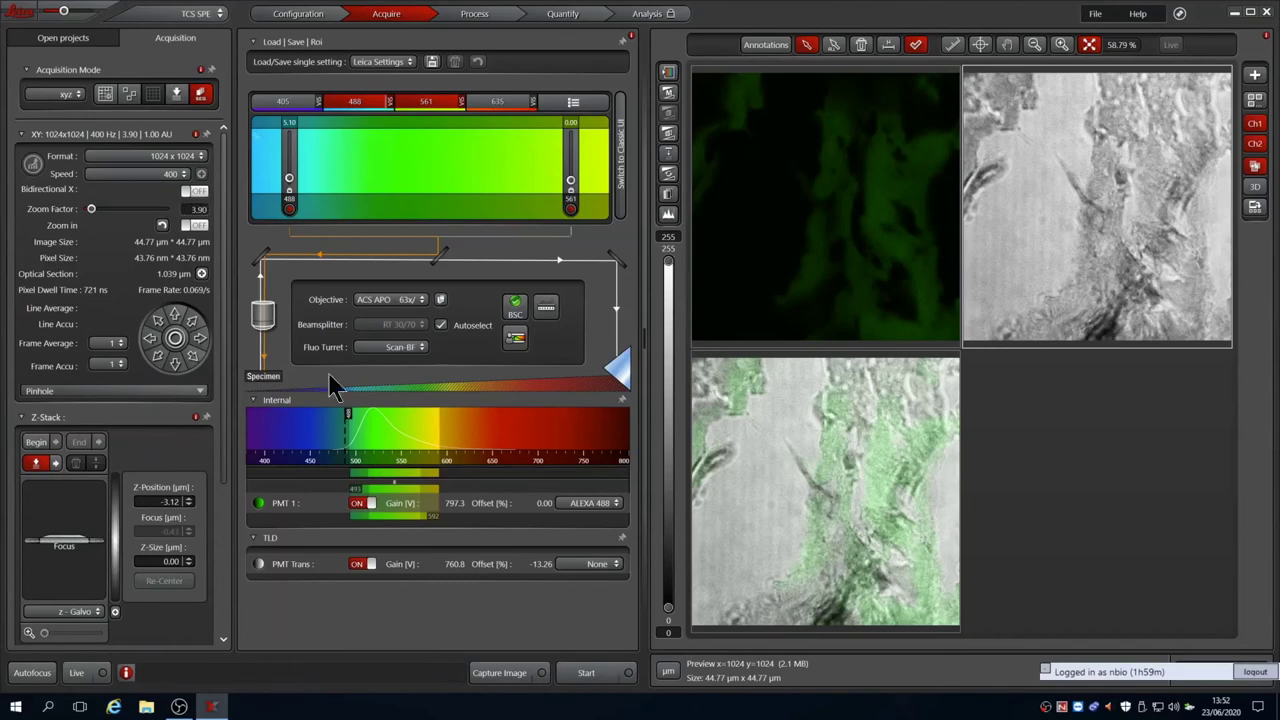
left_click(587, 673)
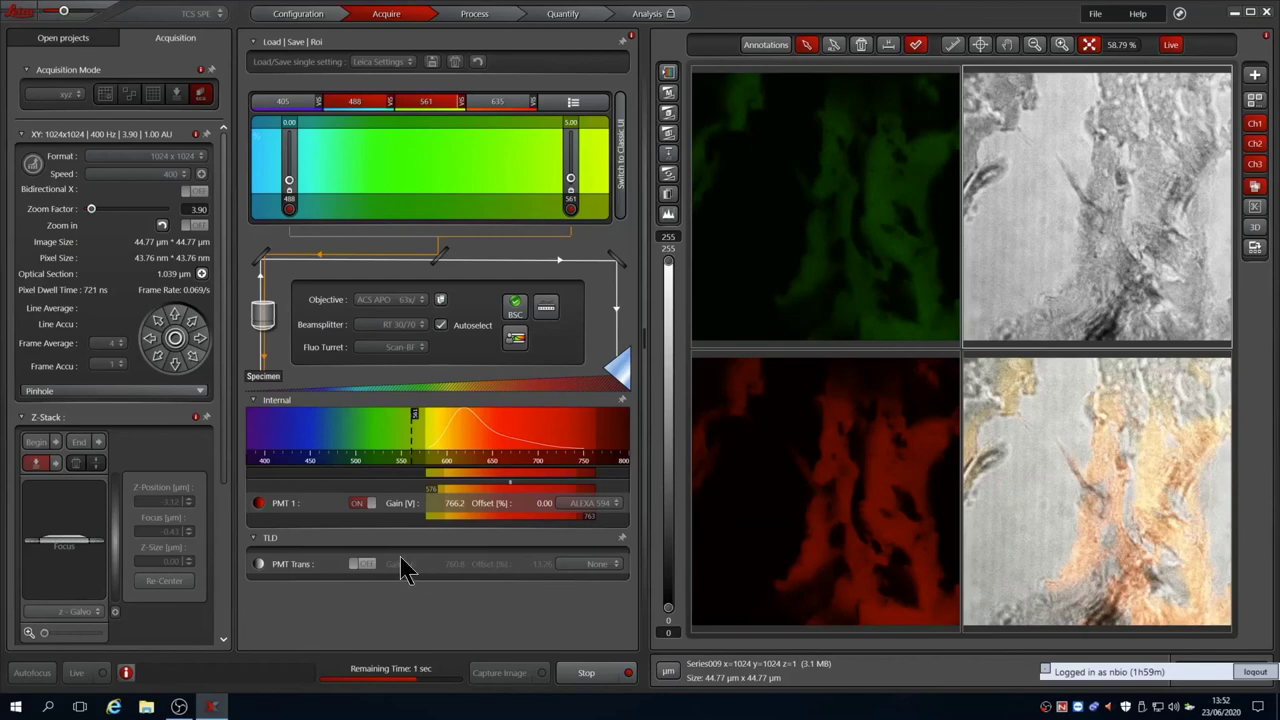
Start Save As on the project and browse to D:\User_Data\06_June
left_click(64, 38)
left_click(62, 113)
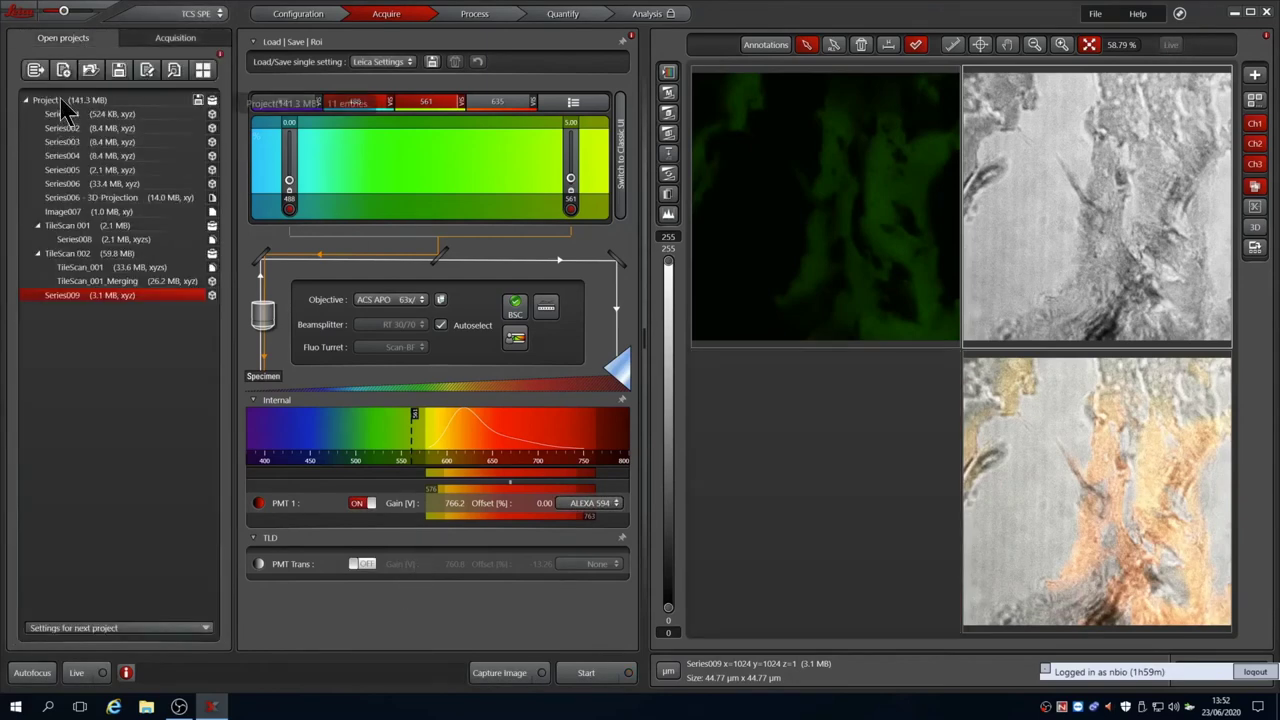
right_click(80, 100)
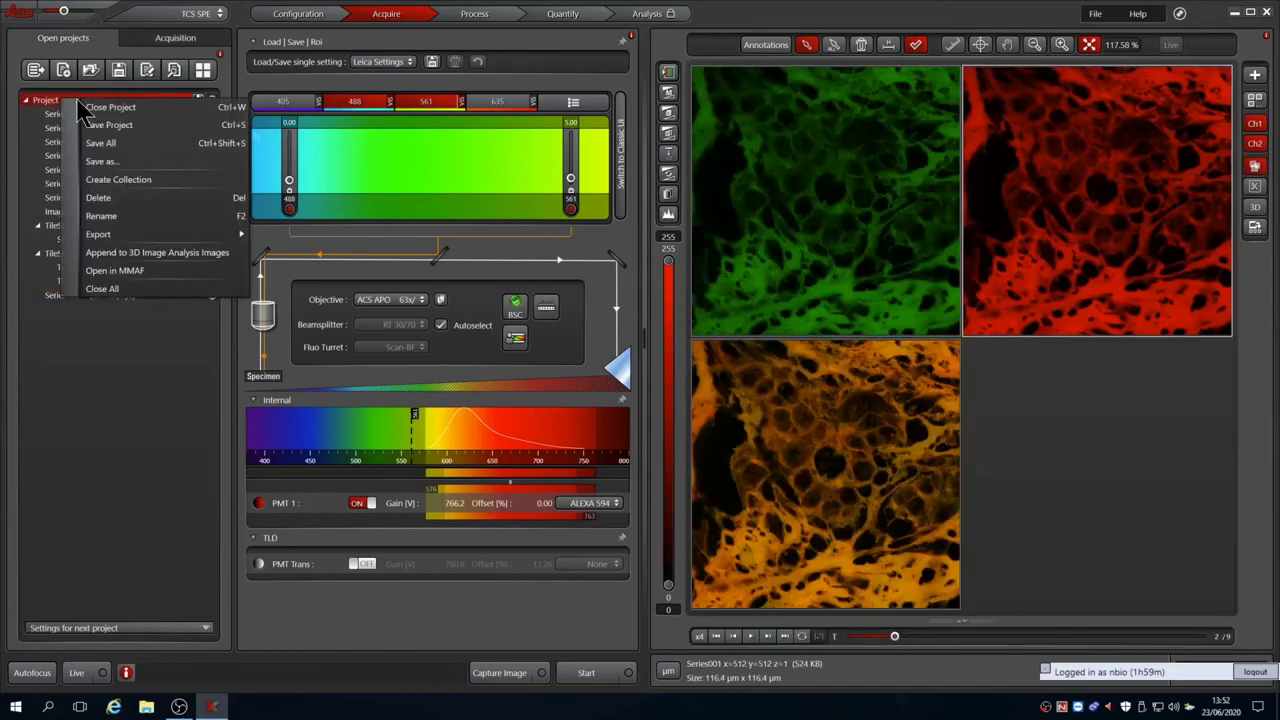
left_click(190, 163)
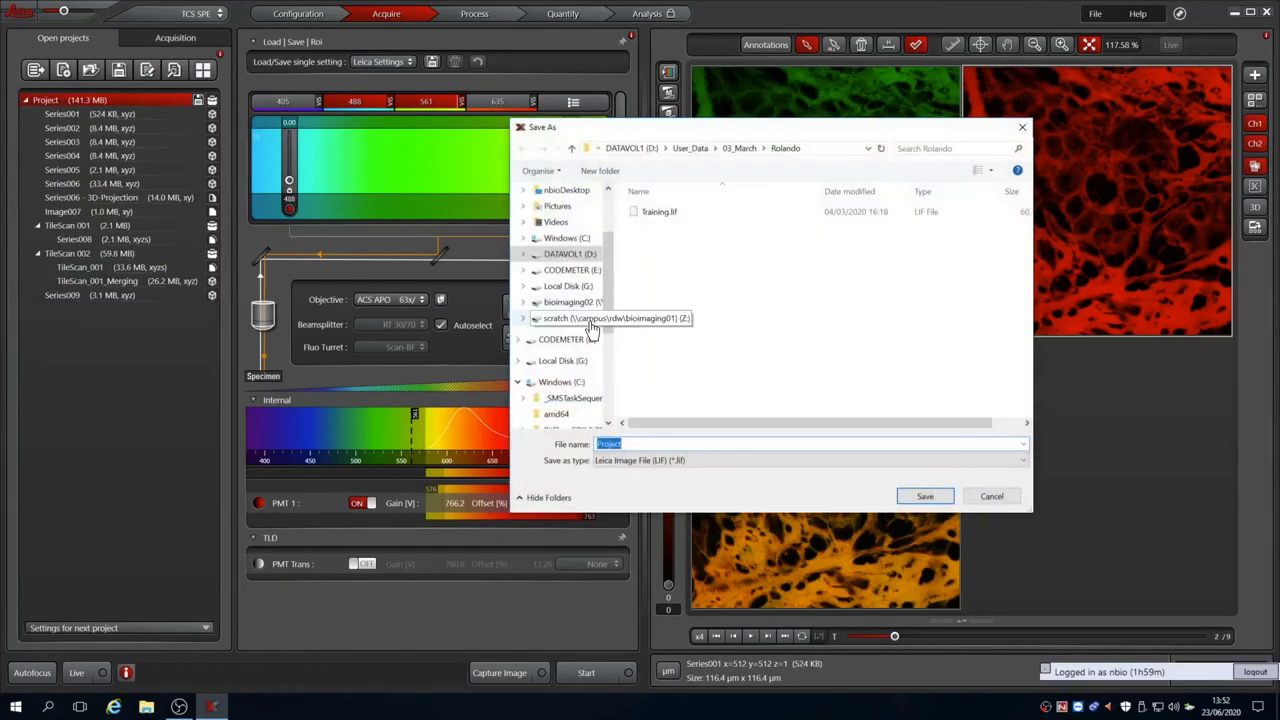
left_click(570, 256)
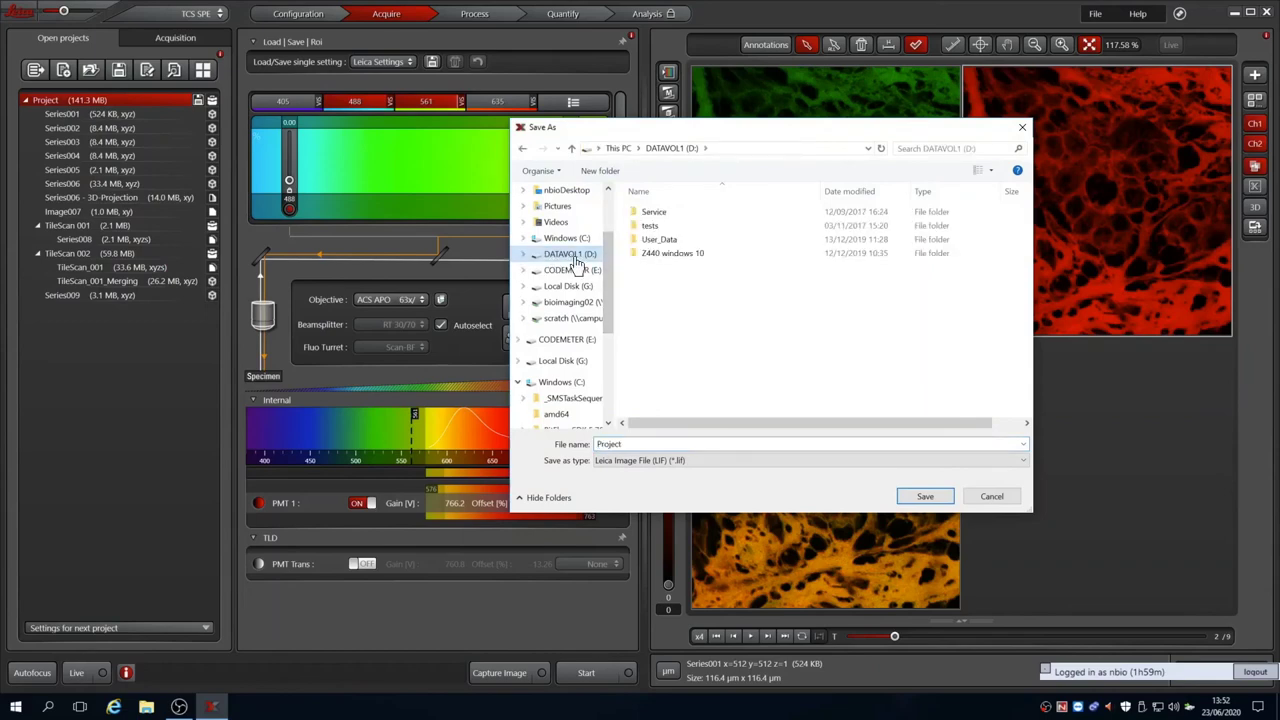
double_click(659, 237)
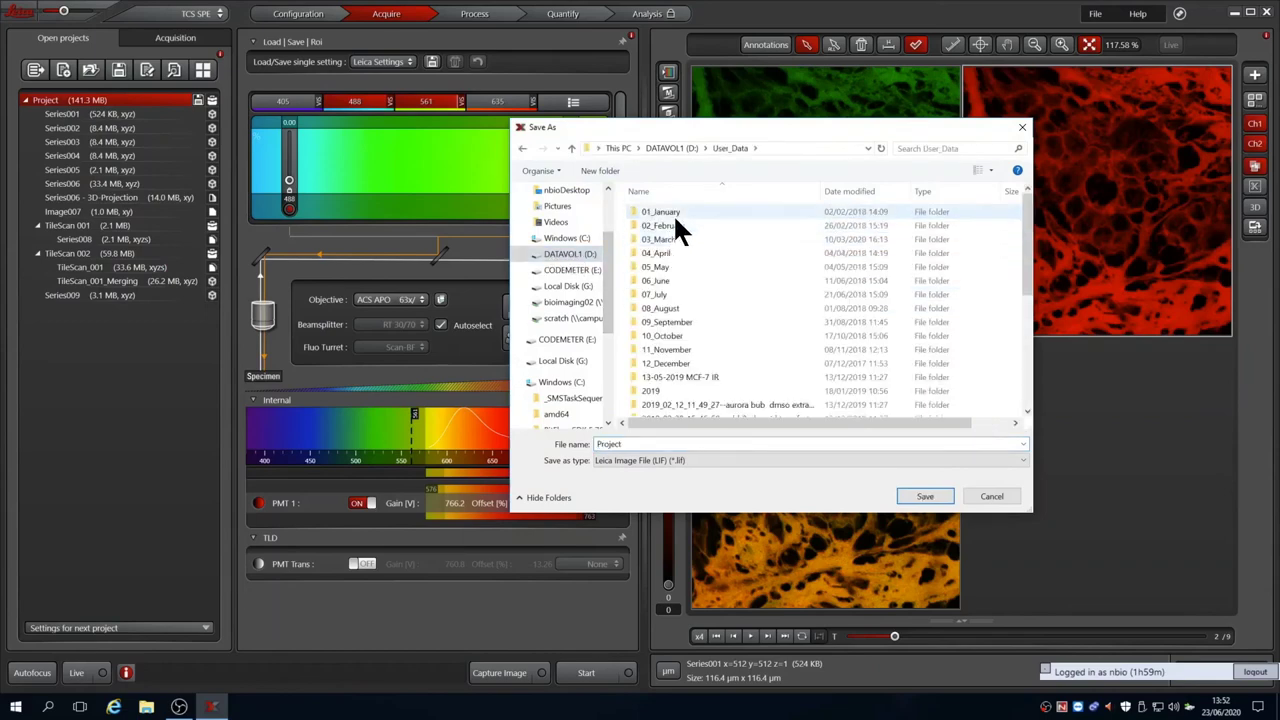
double_click(660, 281)
Create a new folder inside 06_June and save the project there as training_63x.lif
right_click(656, 241)
mouse_move(754, 390)
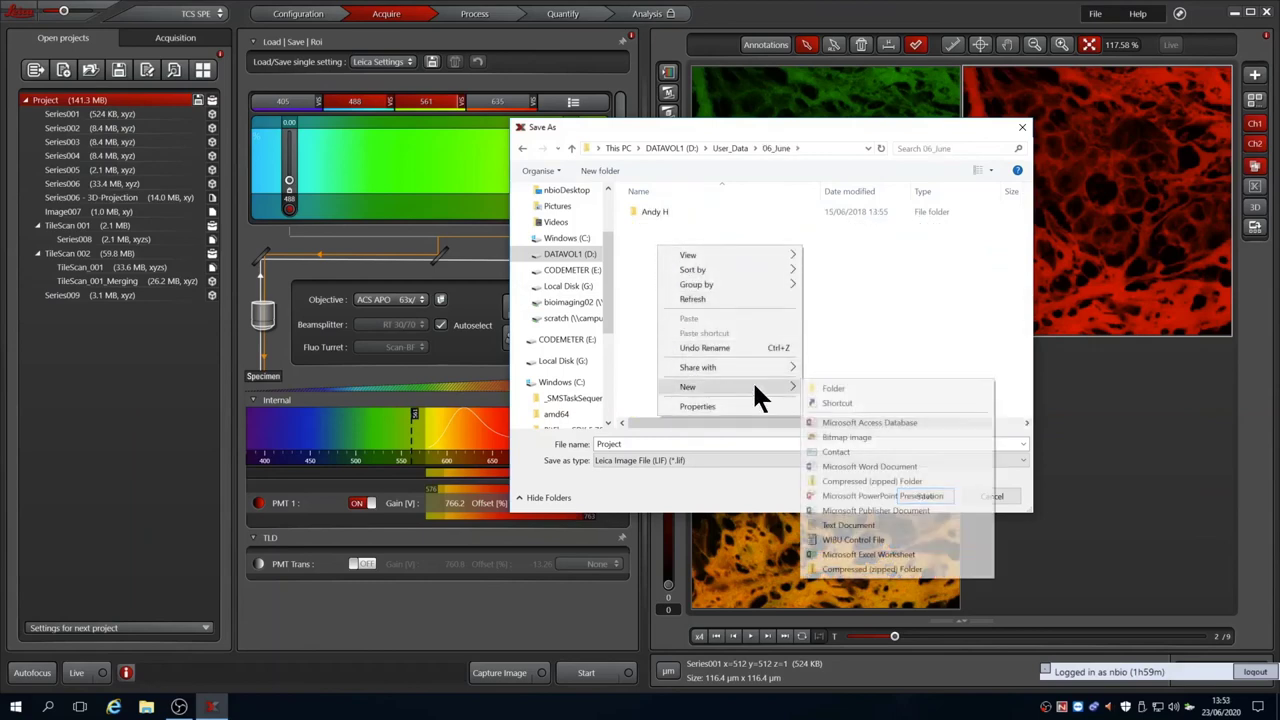
left_click(824, 389)
type("Glyn")
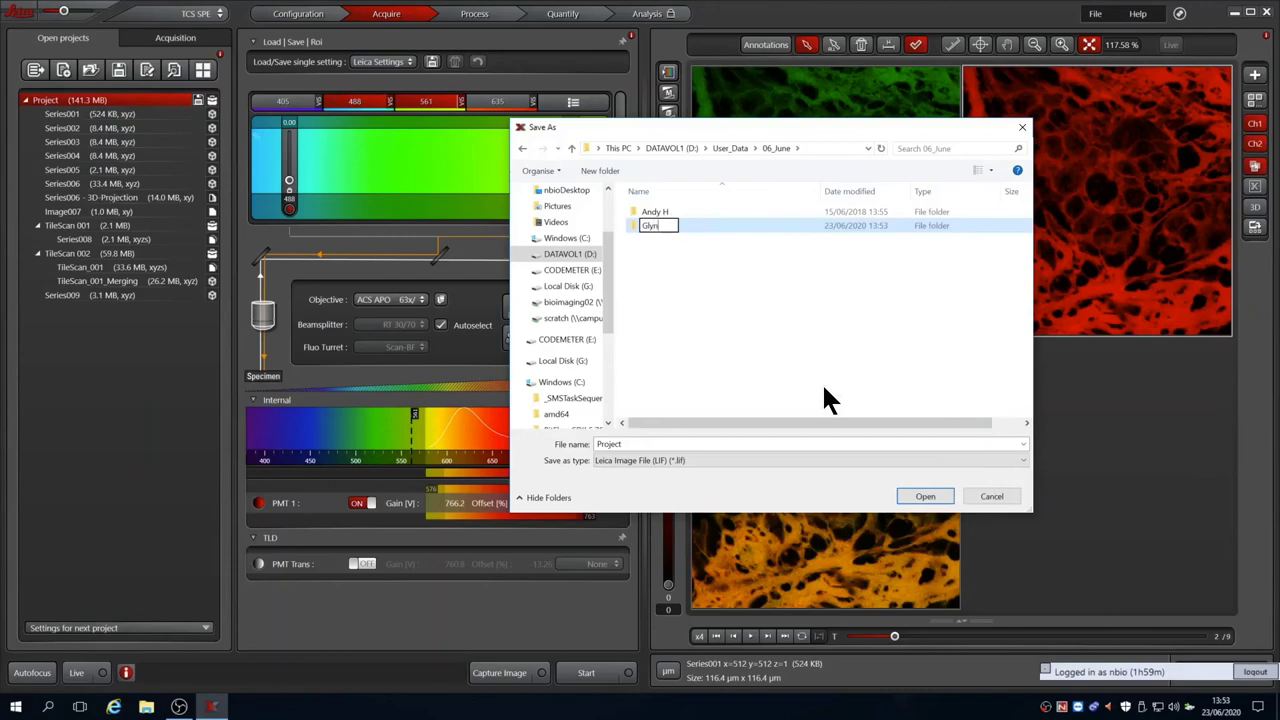
key("Return")
key("Return")
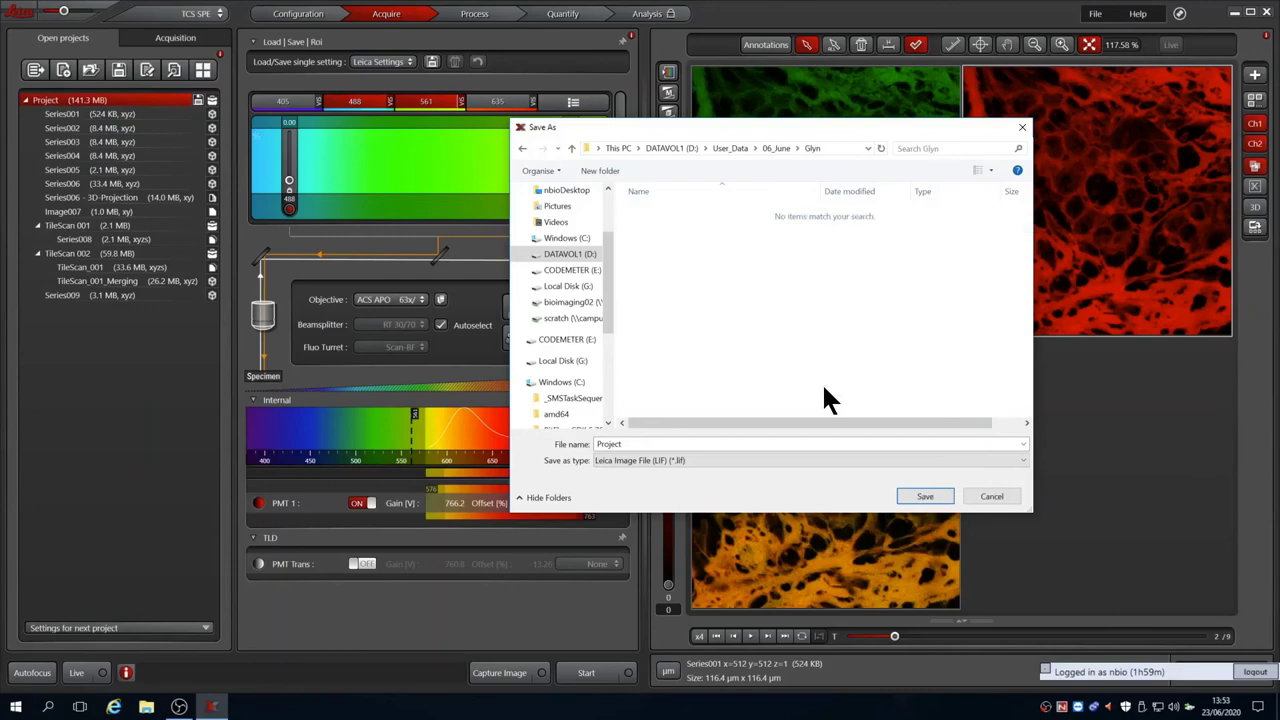
double_click(646, 443)
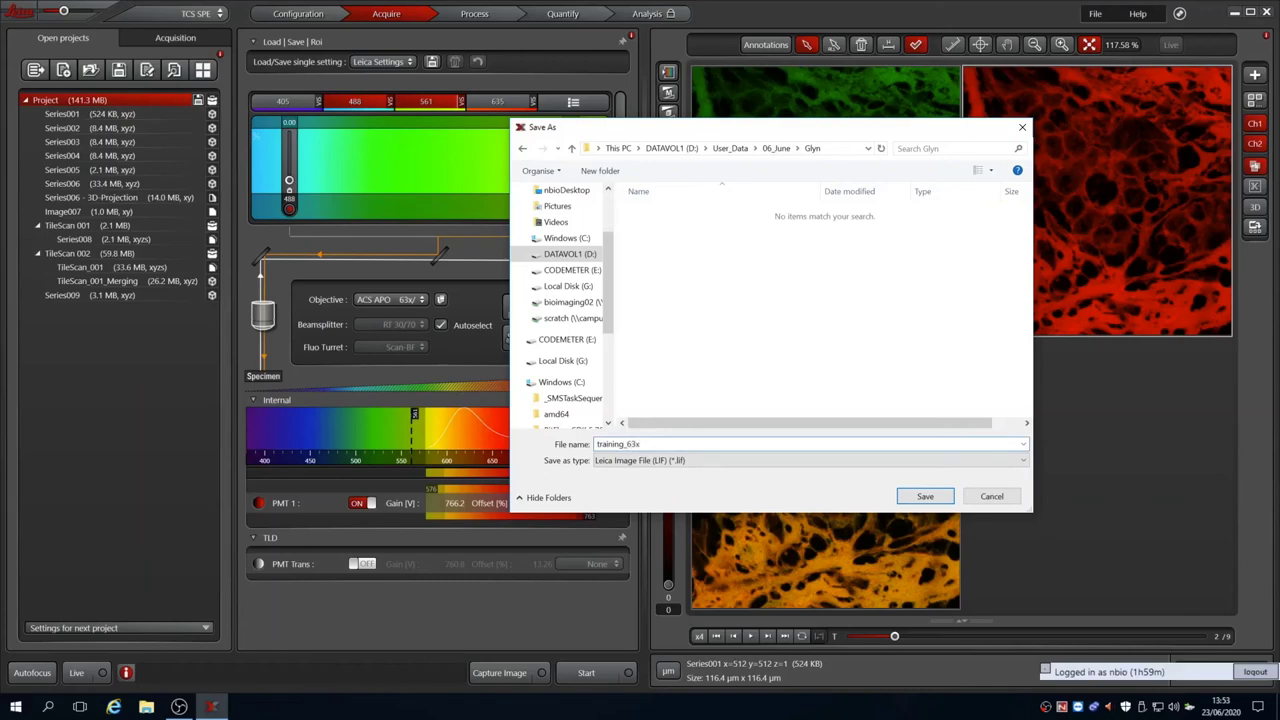
left_click(918, 497)
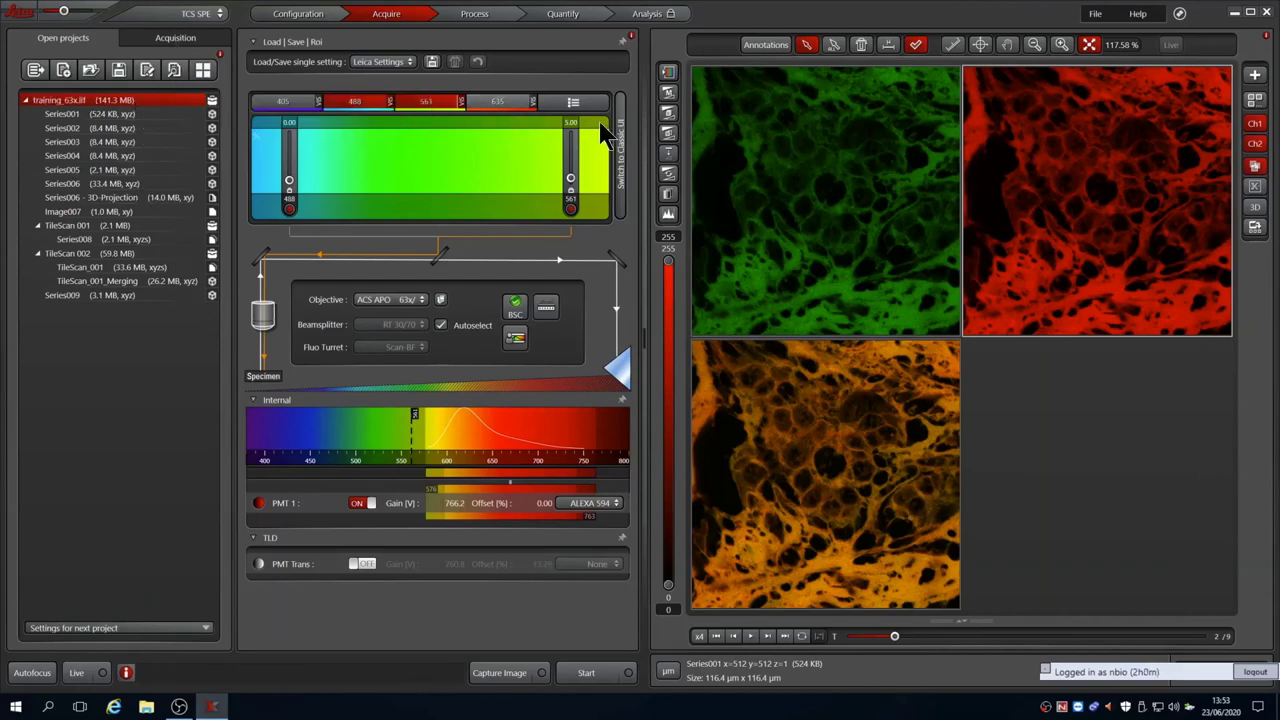
Turn off the 561 nm and 488 nm lasers in Laser Overview, then display Image007
left_click(574, 103)
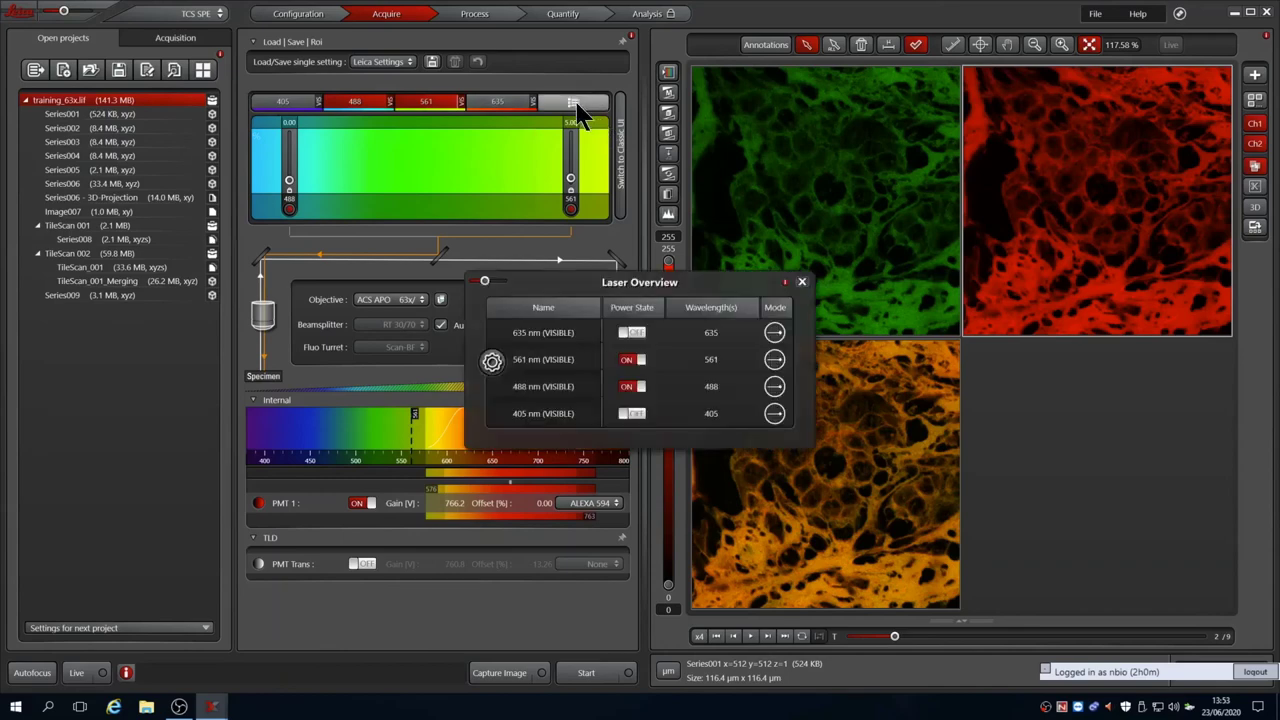
left_click(633, 361)
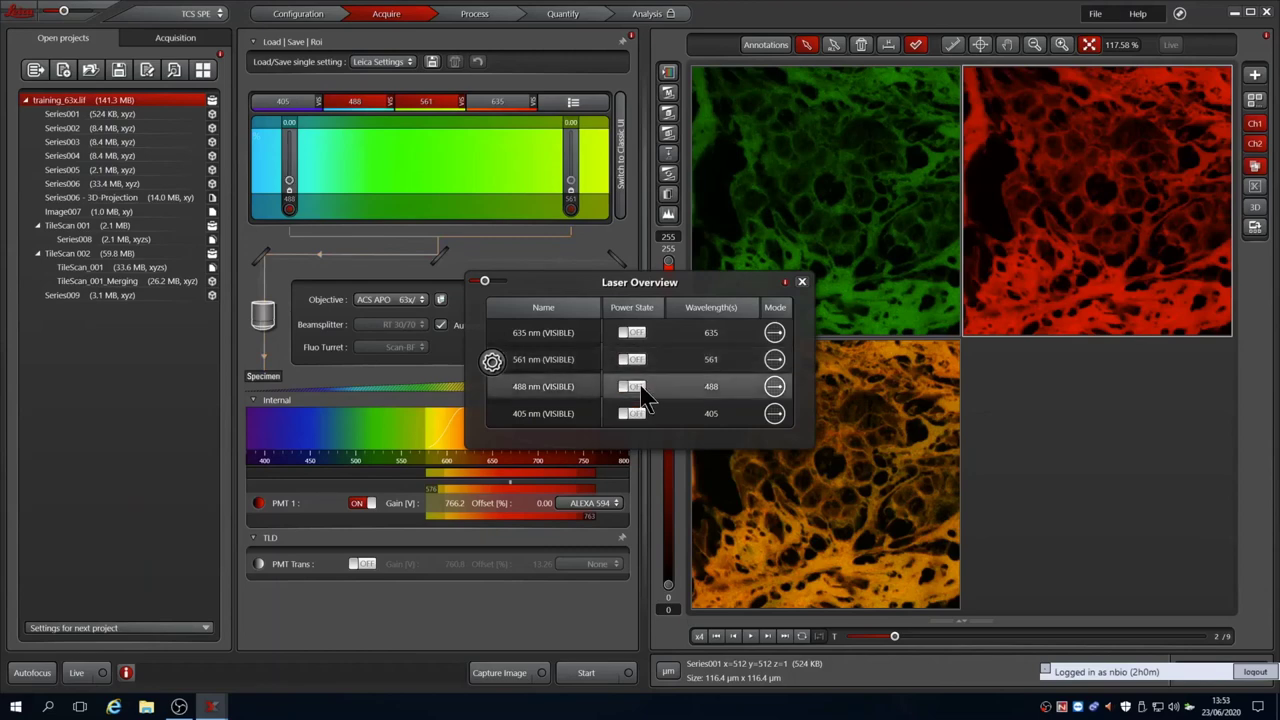
left_click(638, 387)
left_click(801, 283)
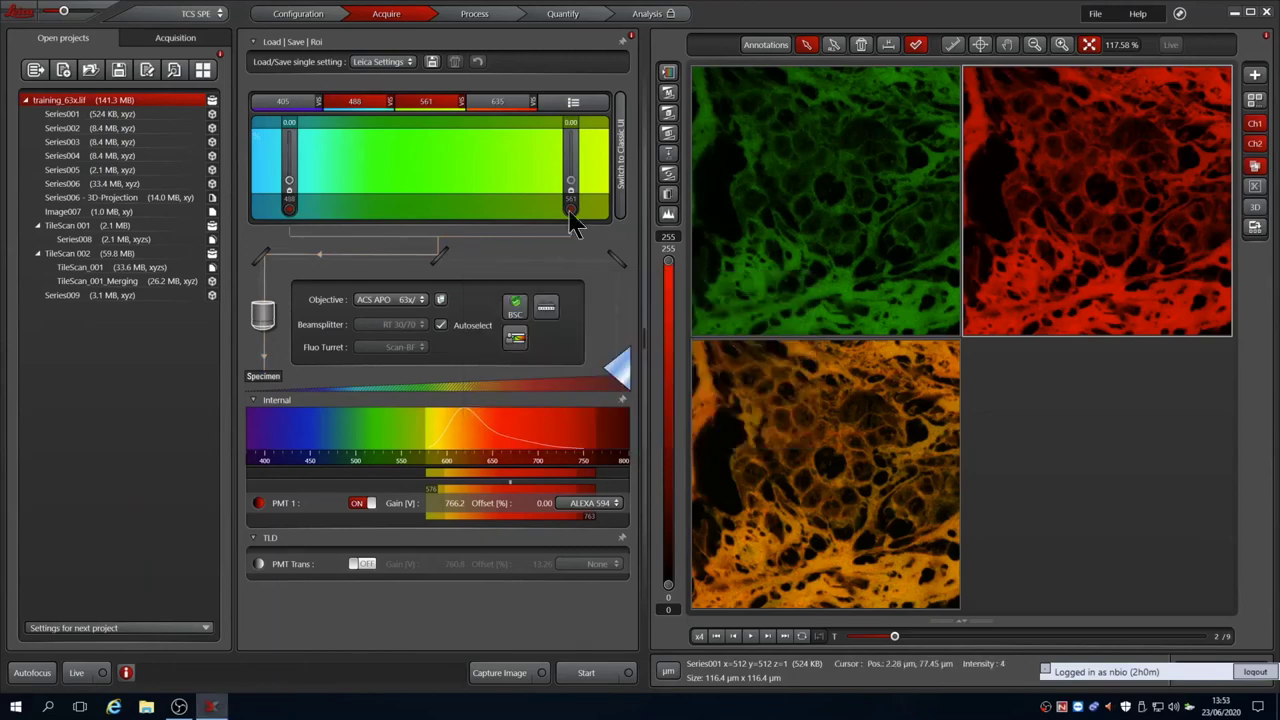
left_click(61, 214)
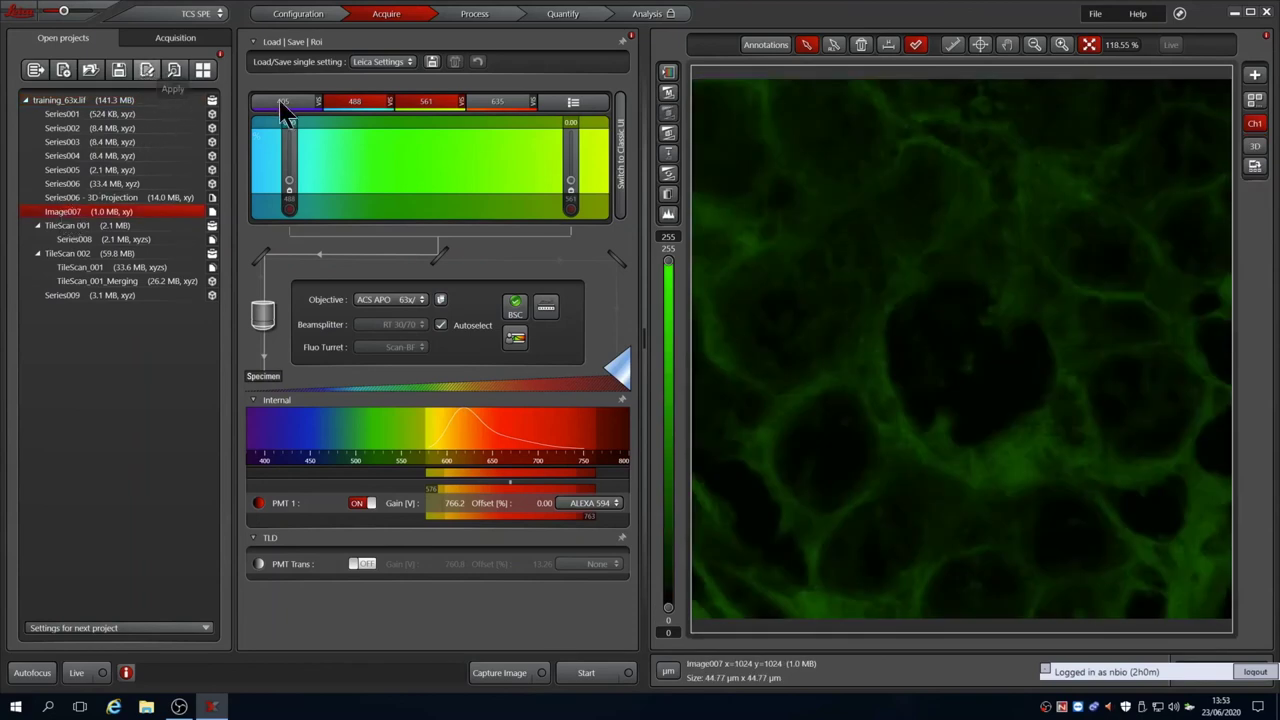
Quit LAS X, let the HardwareServer shut down, then open File Explorer on This PC
left_click(1266, 13)
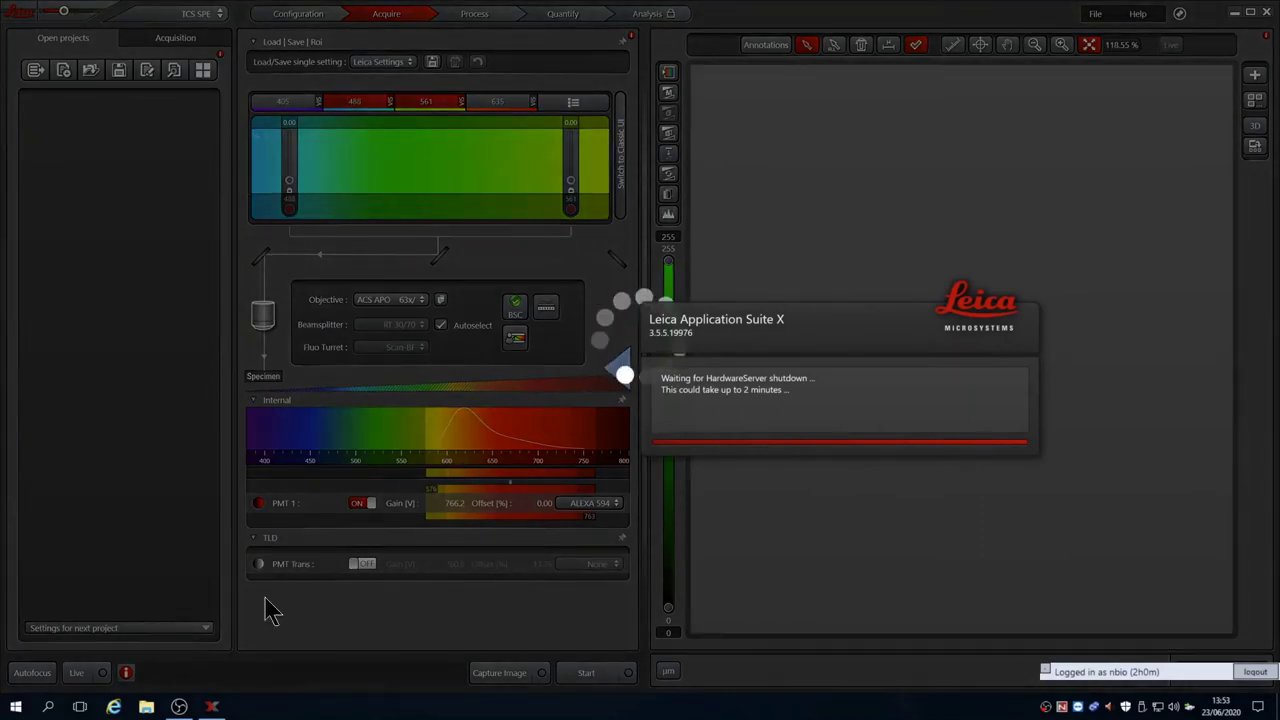
key("super+e")
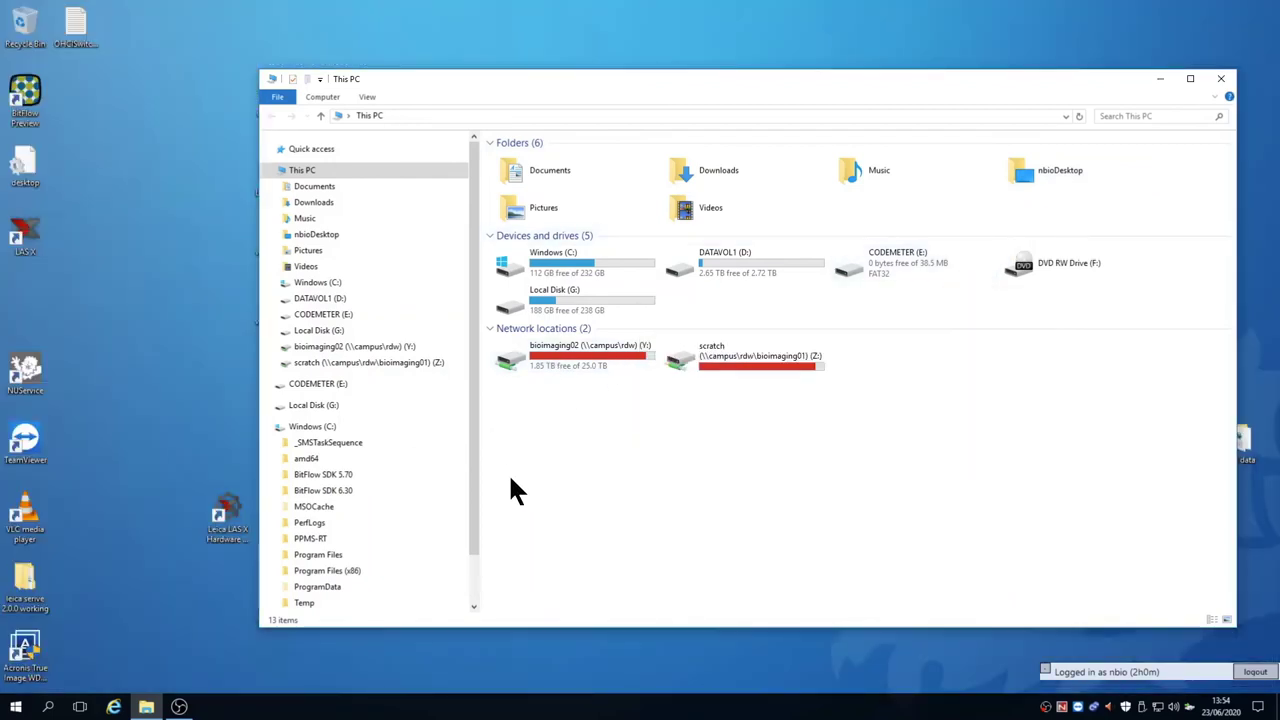
Close File Explorer's This PC window and open the Windows Start menu
left_click(1228, 80)
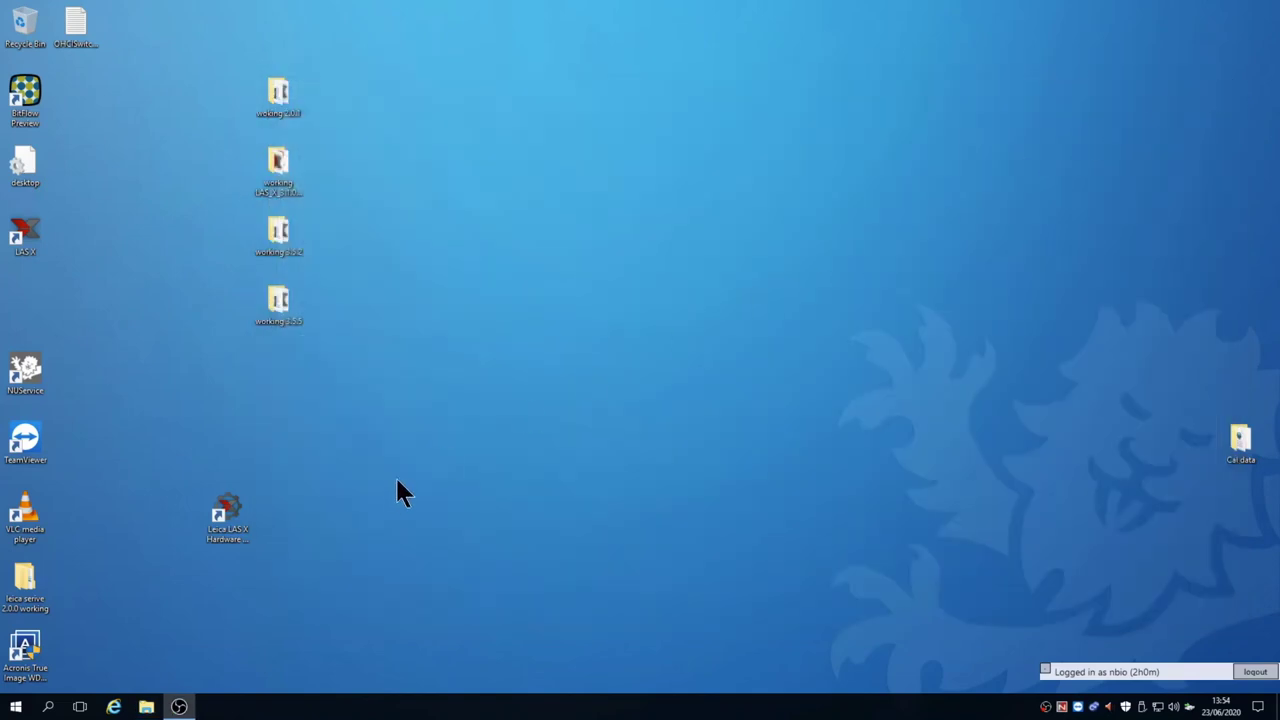
left_click(16, 706)
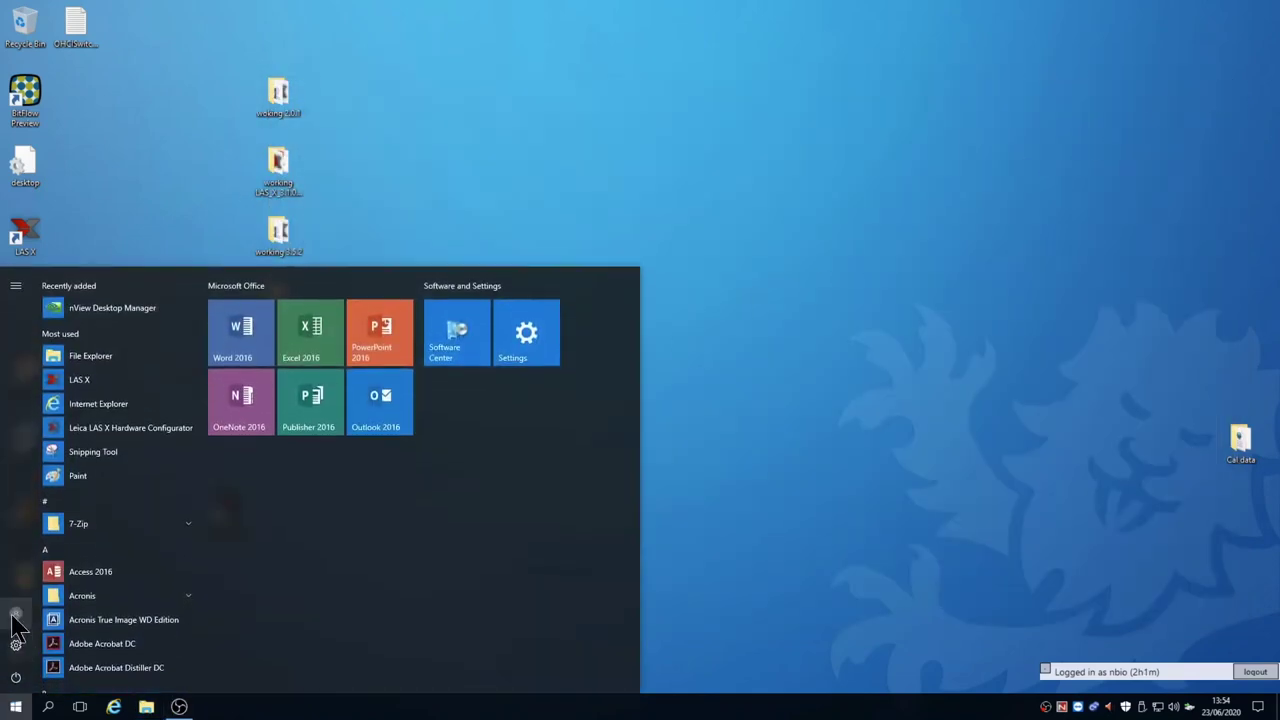